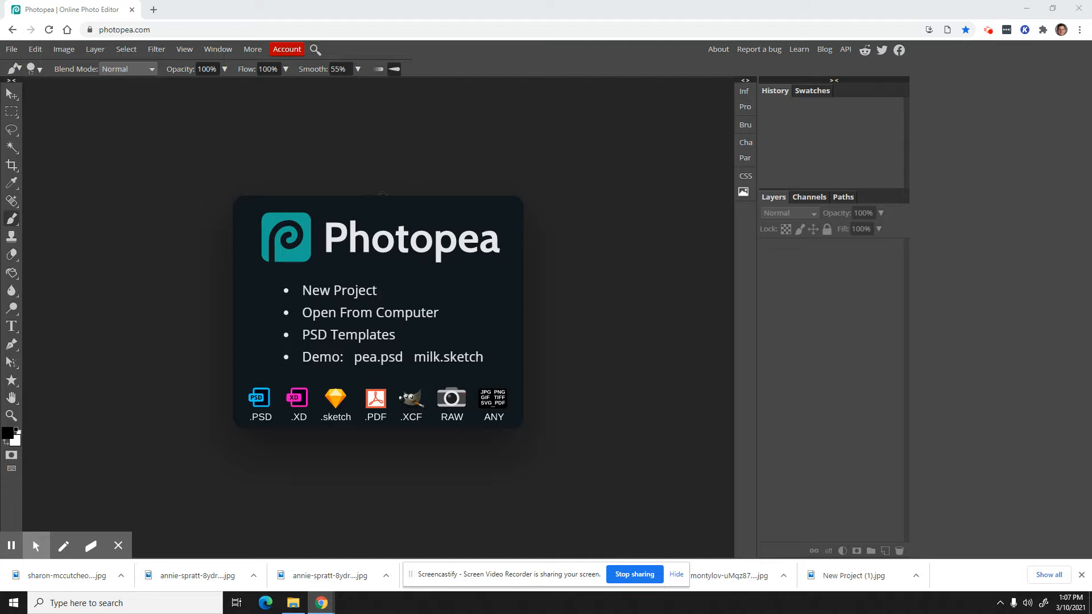
- Create a new 1080 × 1080 px project with a white background, named "Things I love"
left_click(339, 290)
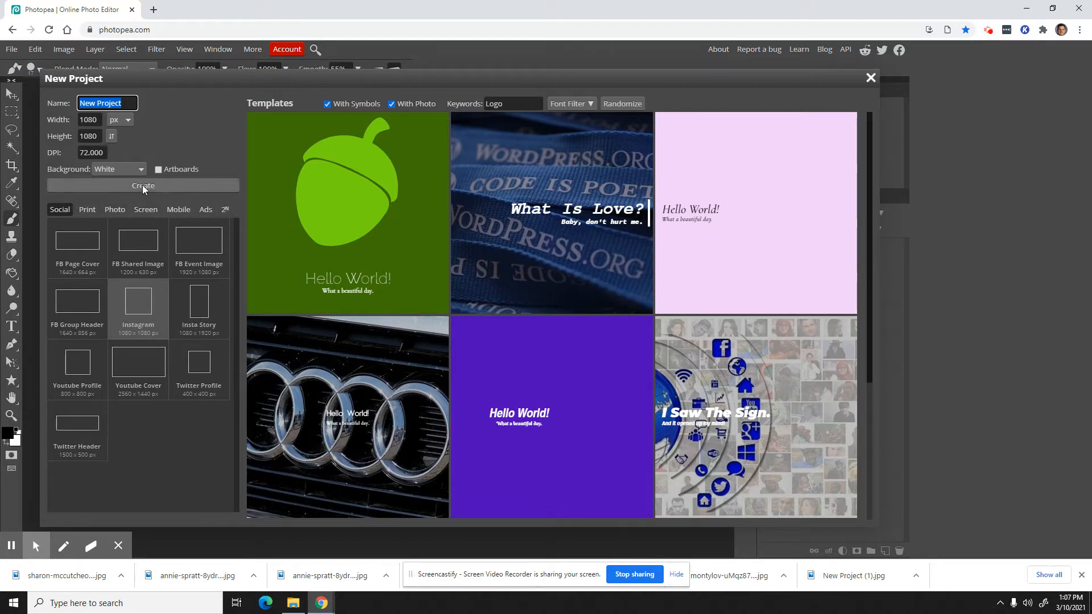
left_click_drag(130, 102, 72, 102)
left_click(131, 100)
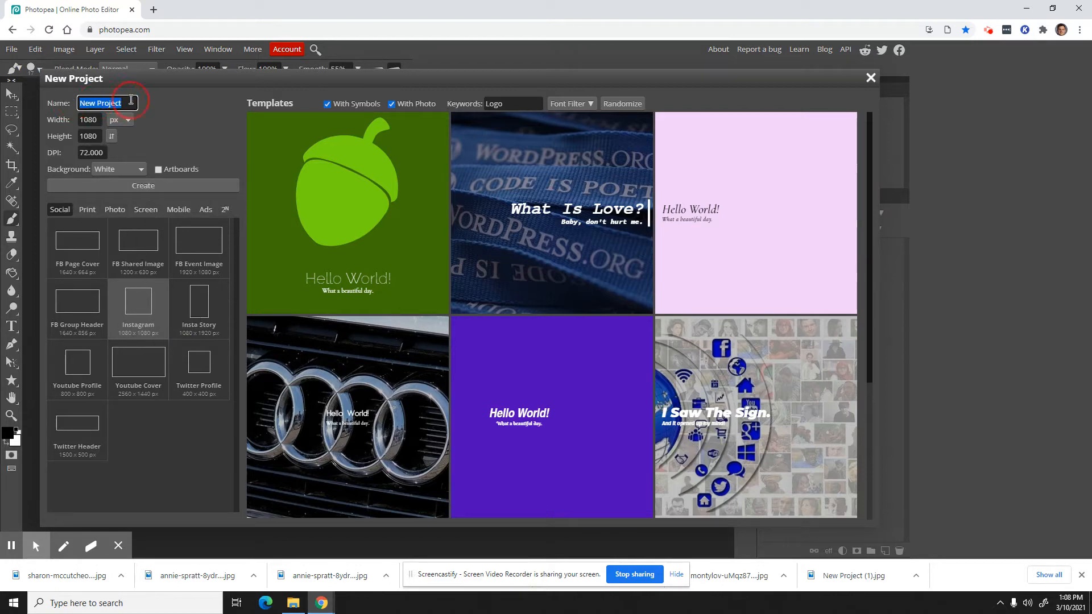
key("BackSpace")
left_click(140, 186)
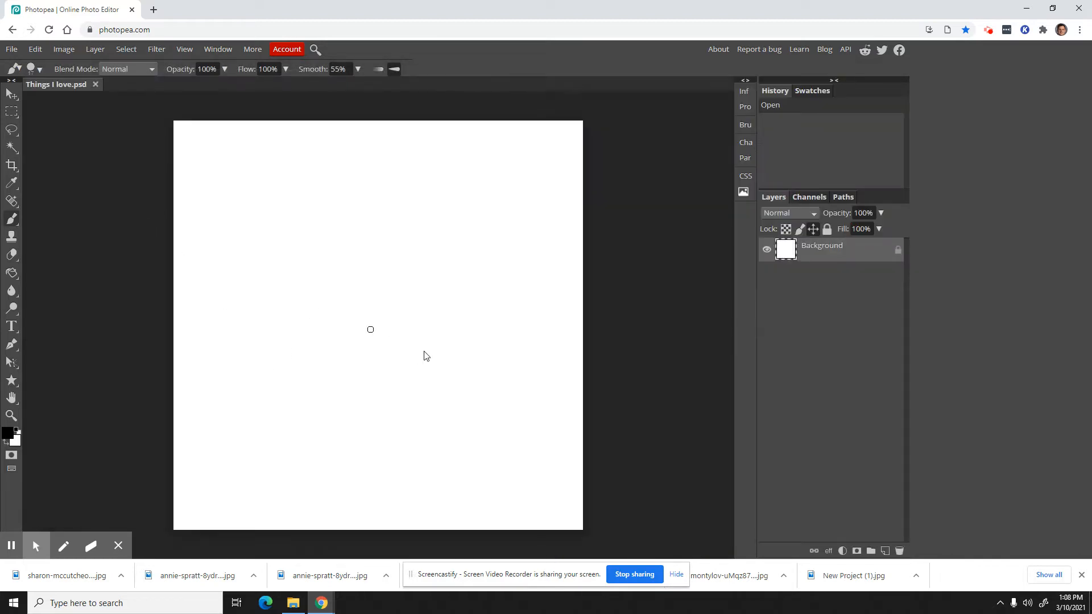
- Find the solid heart among the custom shapes by searching for "heart" and draw a large one on the canvas
right_click(11, 380)
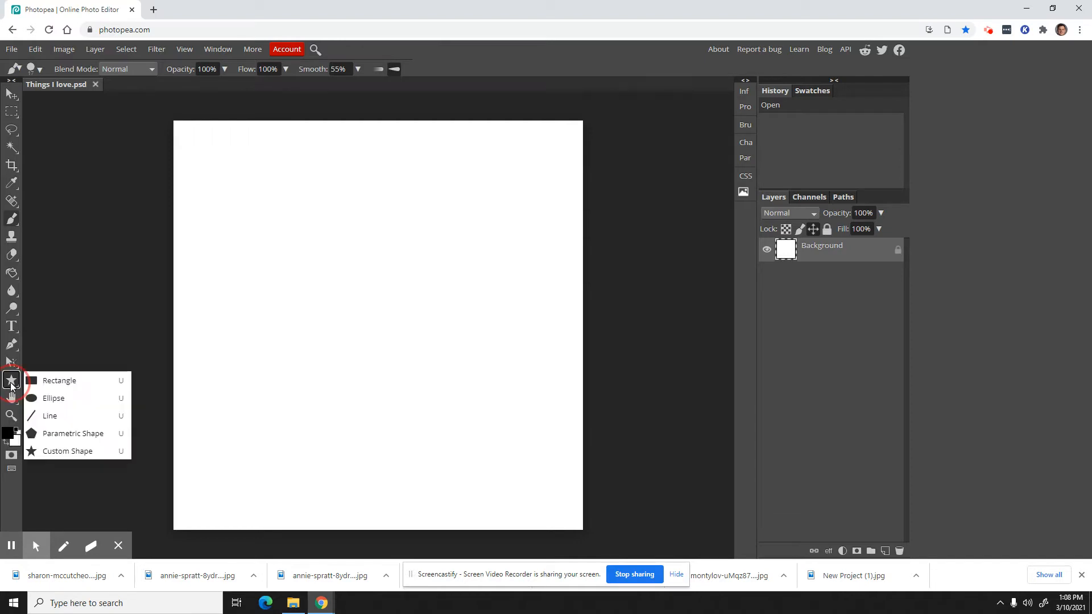
left_click(67, 452)
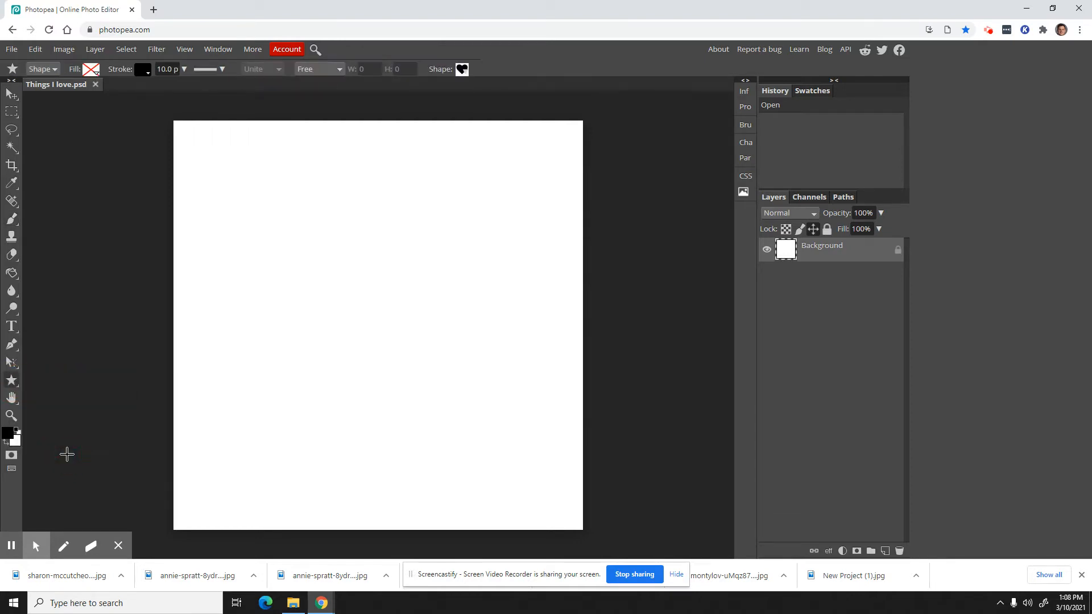
left_click(463, 68)
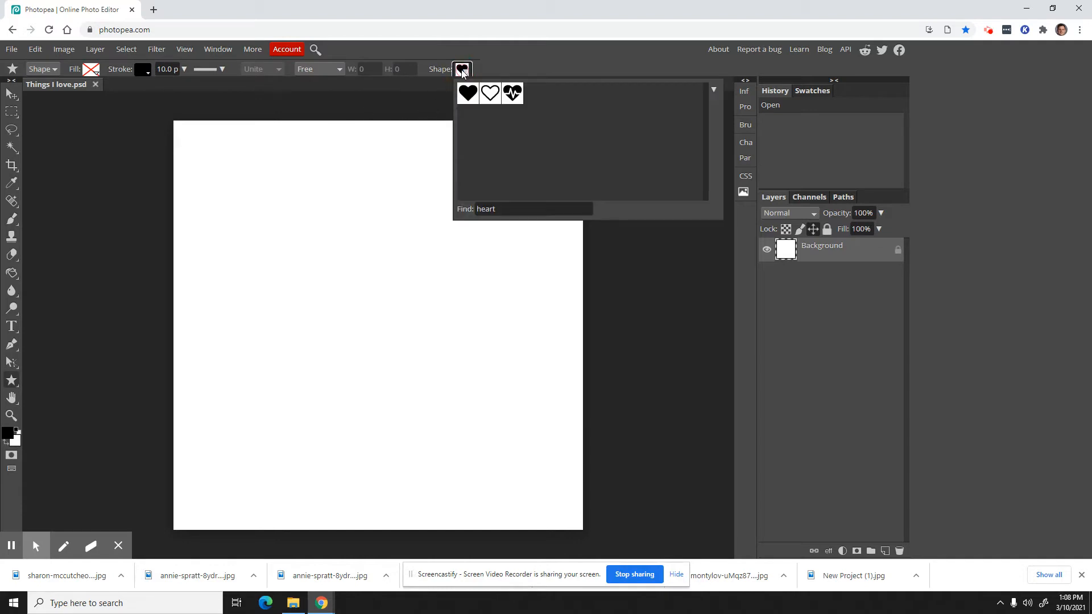
left_click(462, 210)
key("BackSpace")
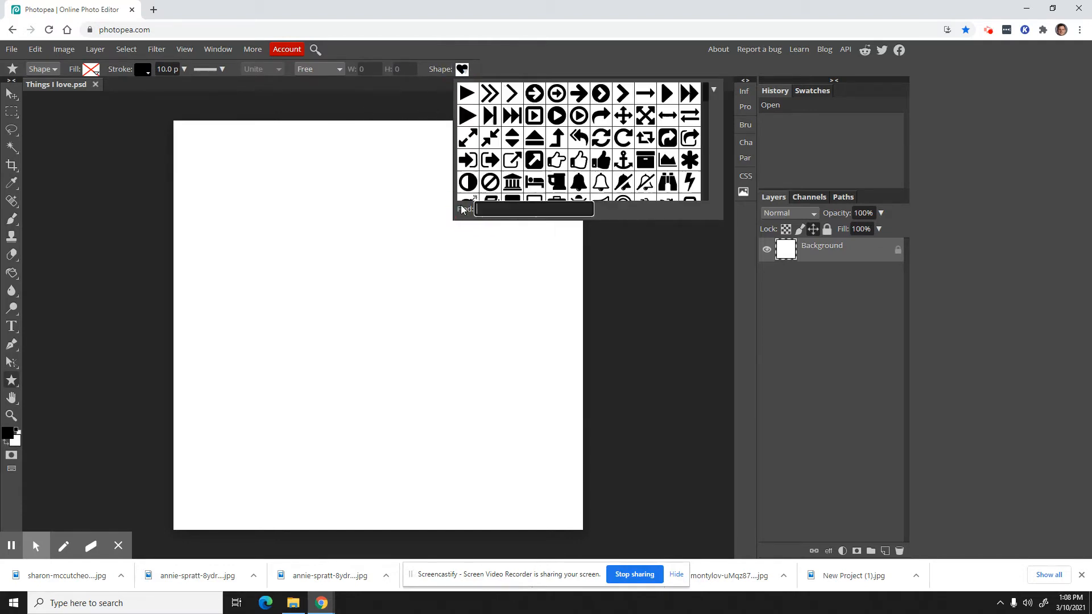
type("heart")
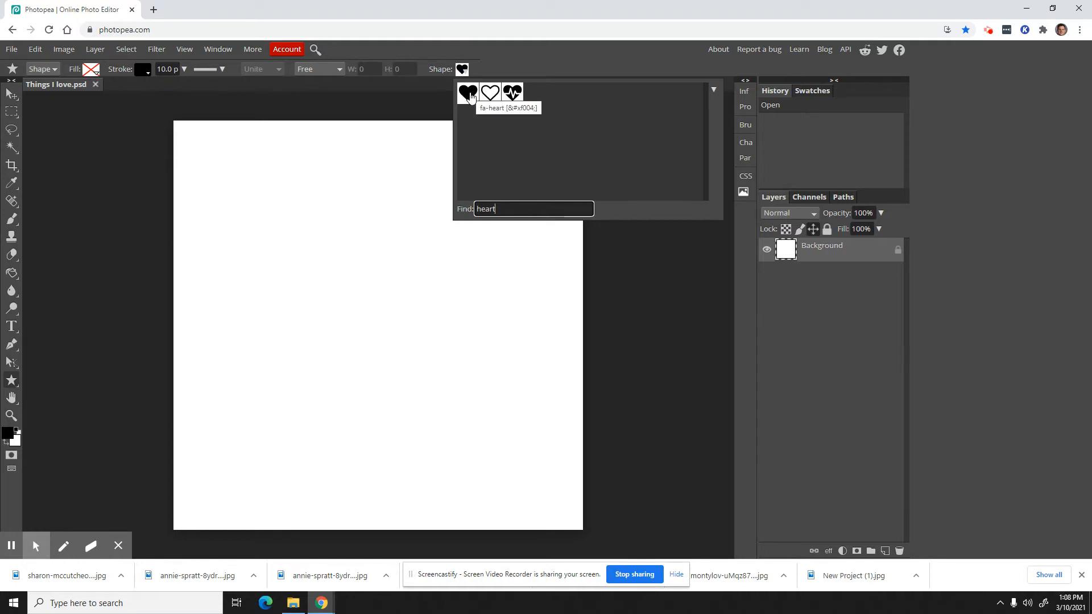
left_click(470, 94)
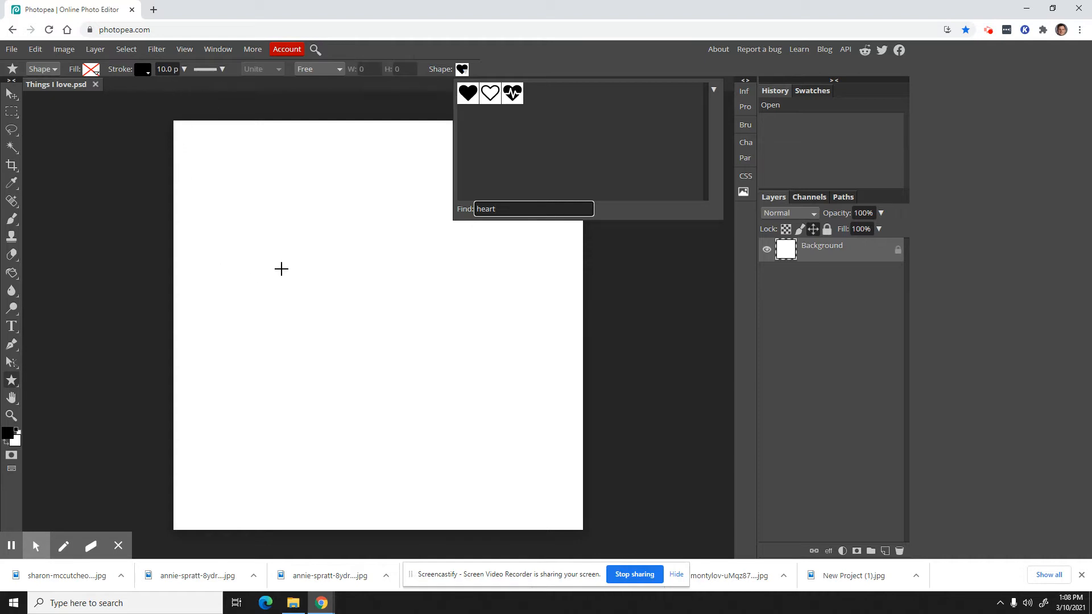
left_click_drag(441, 159, 187, 521)
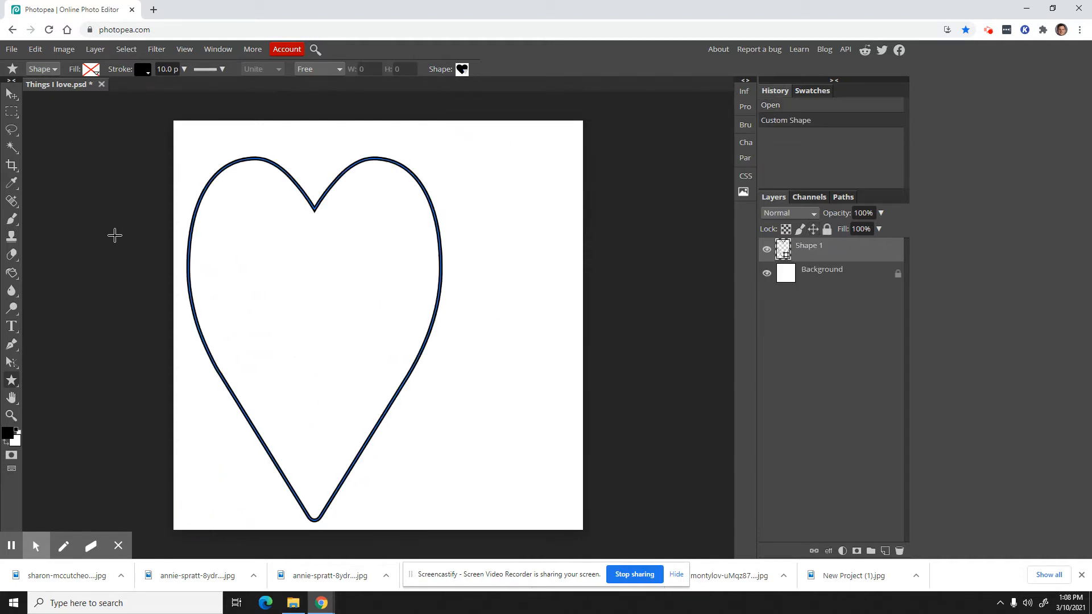
- Widen the heart to about 151% so it spans most of the canvas, and turn off the transform controls
left_click(12, 93)
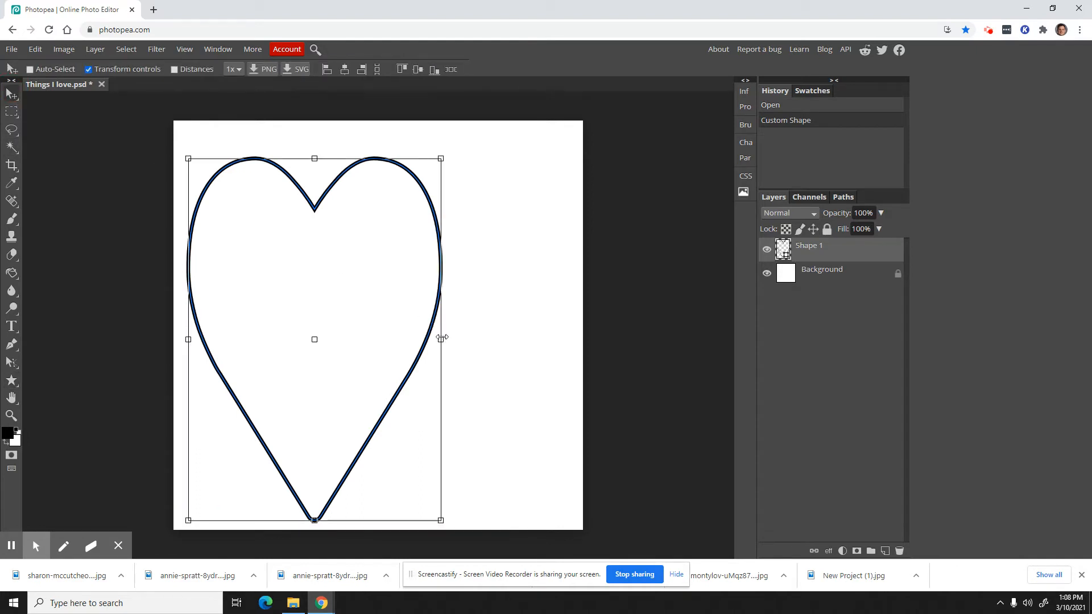
left_click_drag(442, 338, 568, 339)
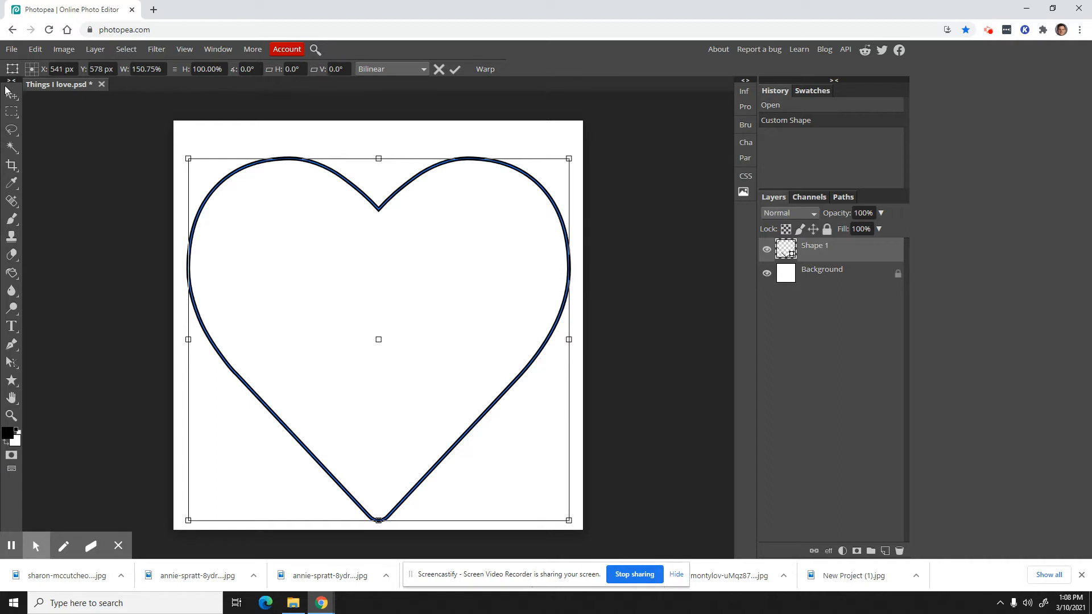
left_click(7, 91)
left_click(90, 69)
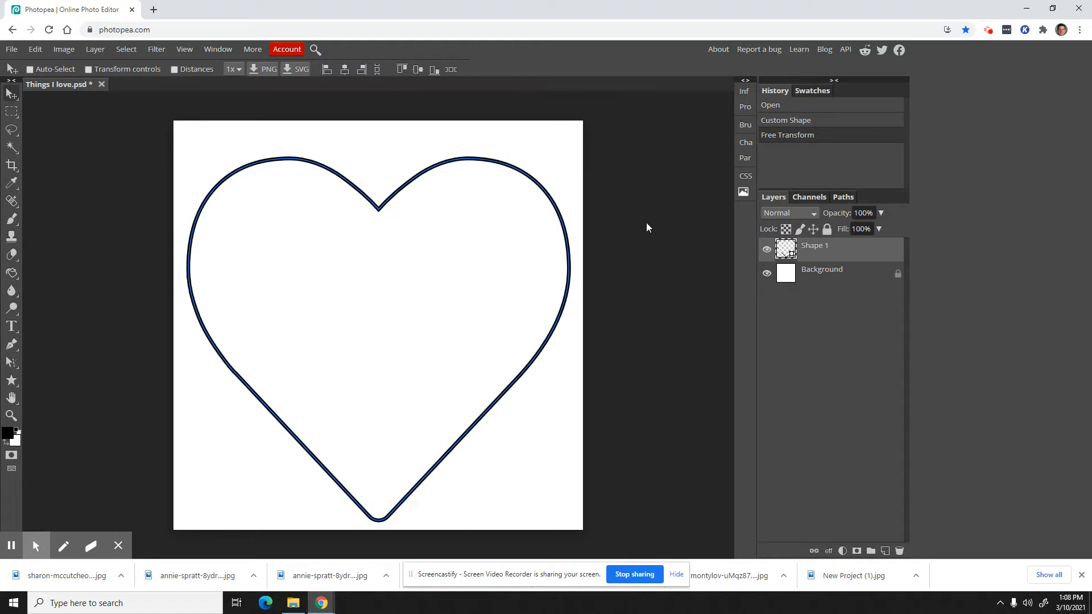
left_click(818, 258)
right_click(818, 258)
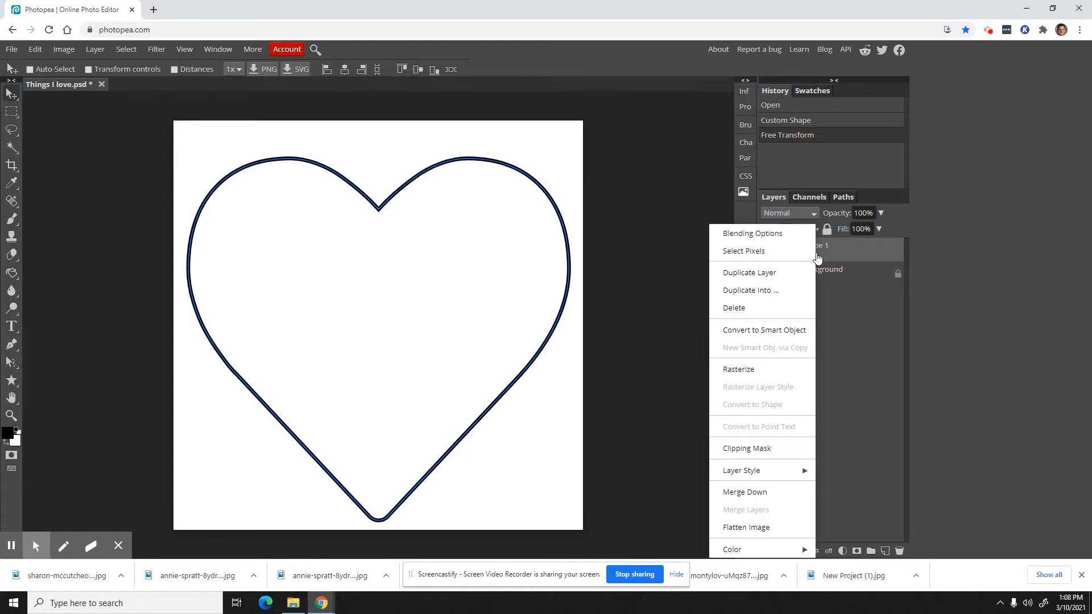
left_click(854, 257)
left_click(96, 50)
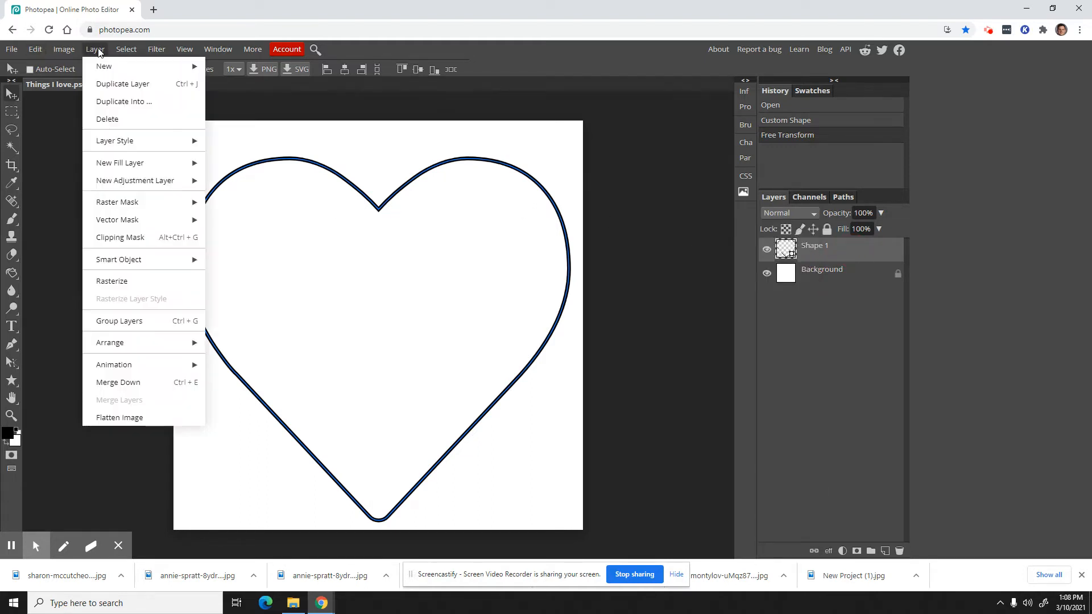
left_click(538, 97)
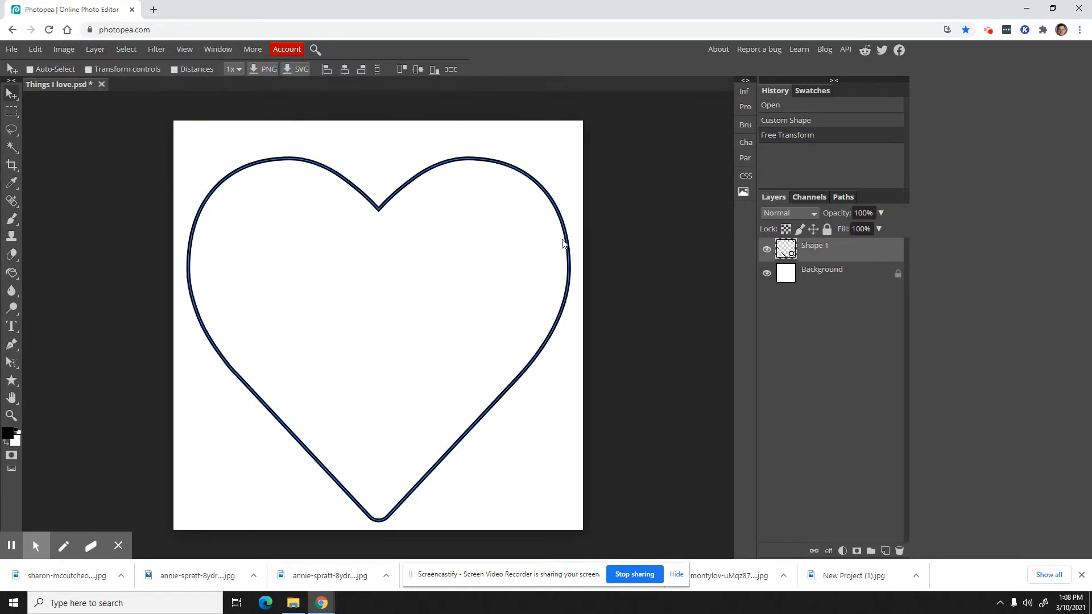
left_click(12, 49)
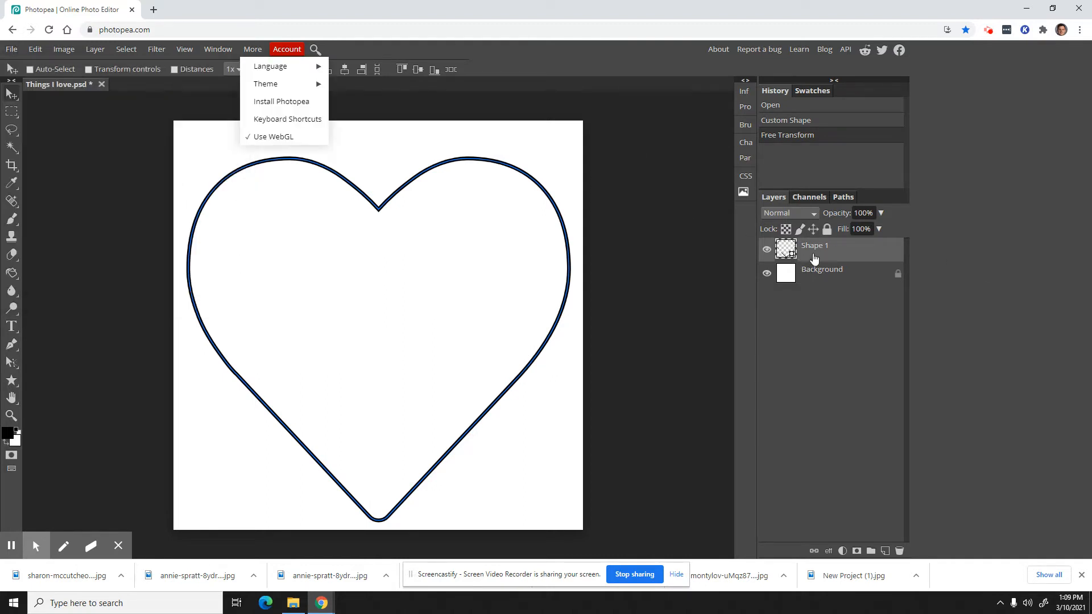
- Add a new empty layer above the heart shape and name it "Lines"
left_click(95, 50)
mouse_move(106, 67)
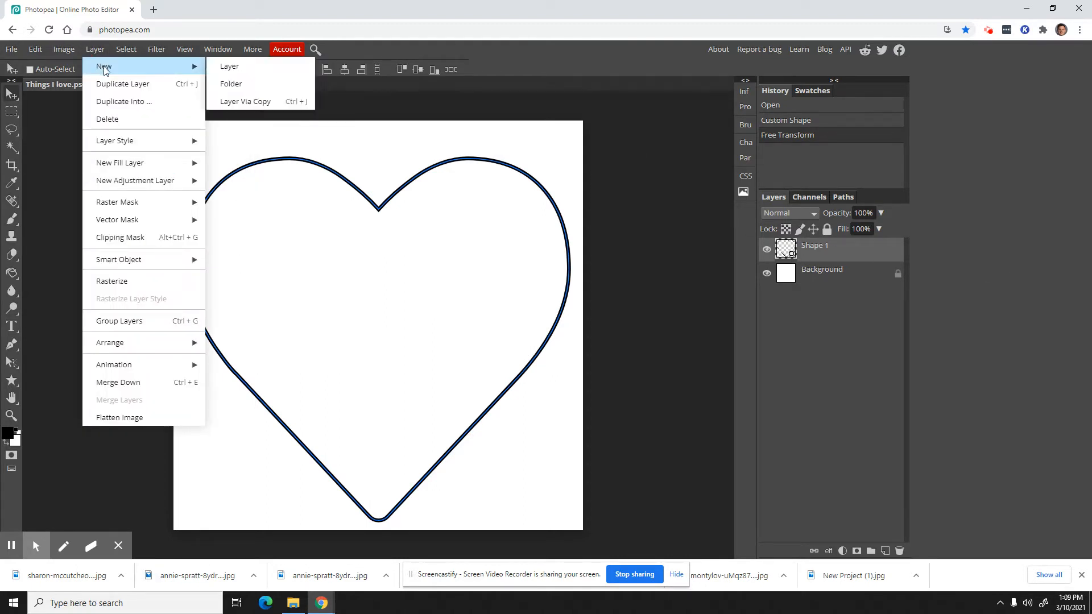
left_click(229, 67)
double_click(816, 250)
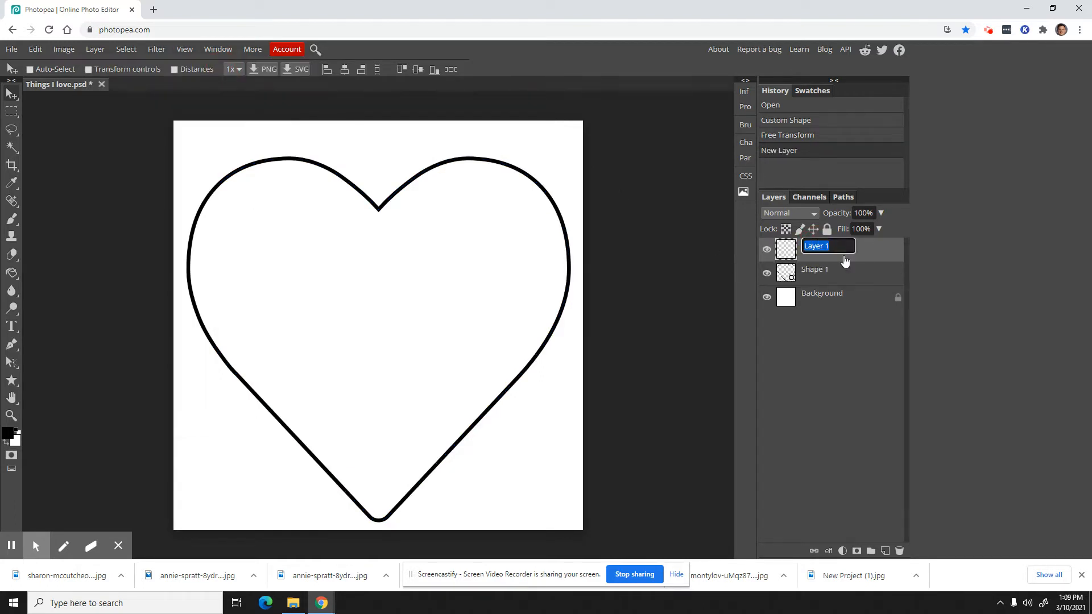
type("Lines")
- Set the Brush smoothing to 0% and paint a black curve closing off the outer part of the heart's left lobe
left_click(11, 224)
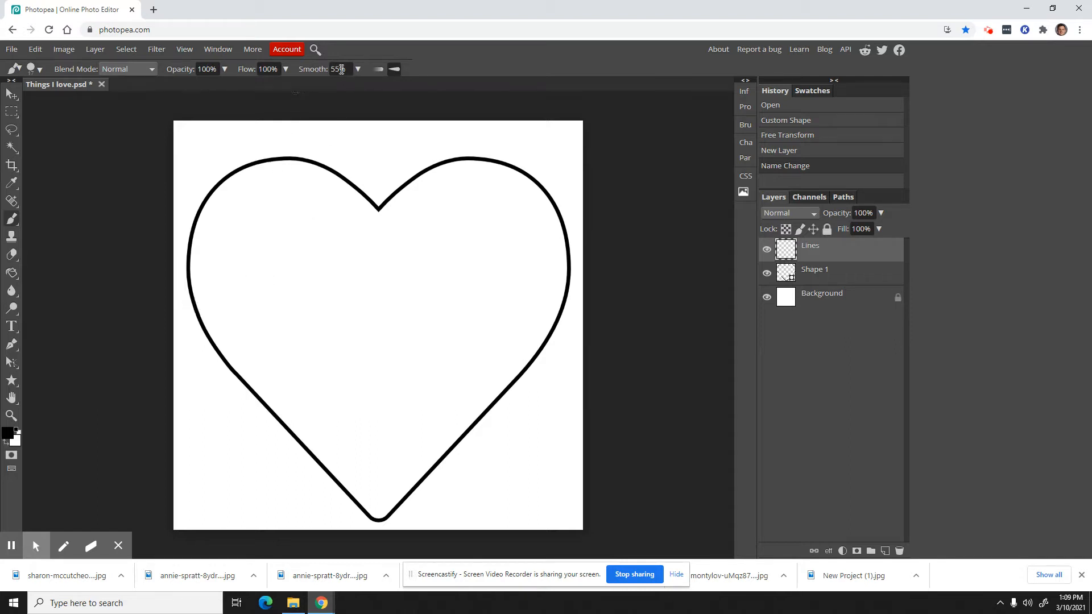
type("0")
mouse_move(195, 308)
left_mouse_down()
mouse_move(245, 295)
mouse_move(275, 249)
mouse_move(270, 212)
mouse_move(228, 161)
left_mouse_up()
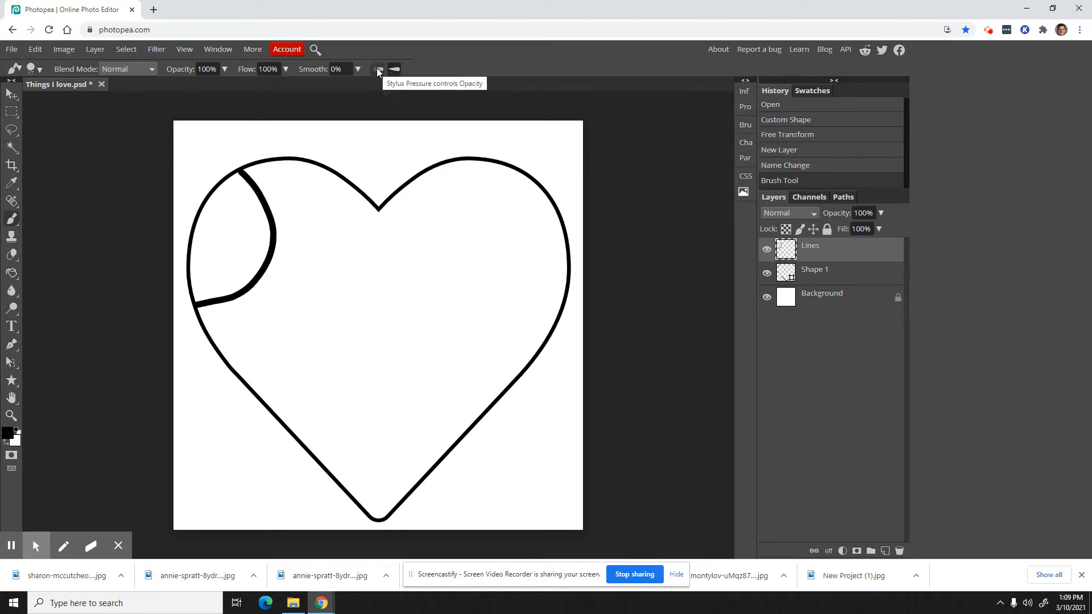
mouse_move(362, 199)
left_mouse_down()
mouse_move(330, 221)
mouse_move(288, 289)
mouse_move(274, 414)
left_mouse_up()
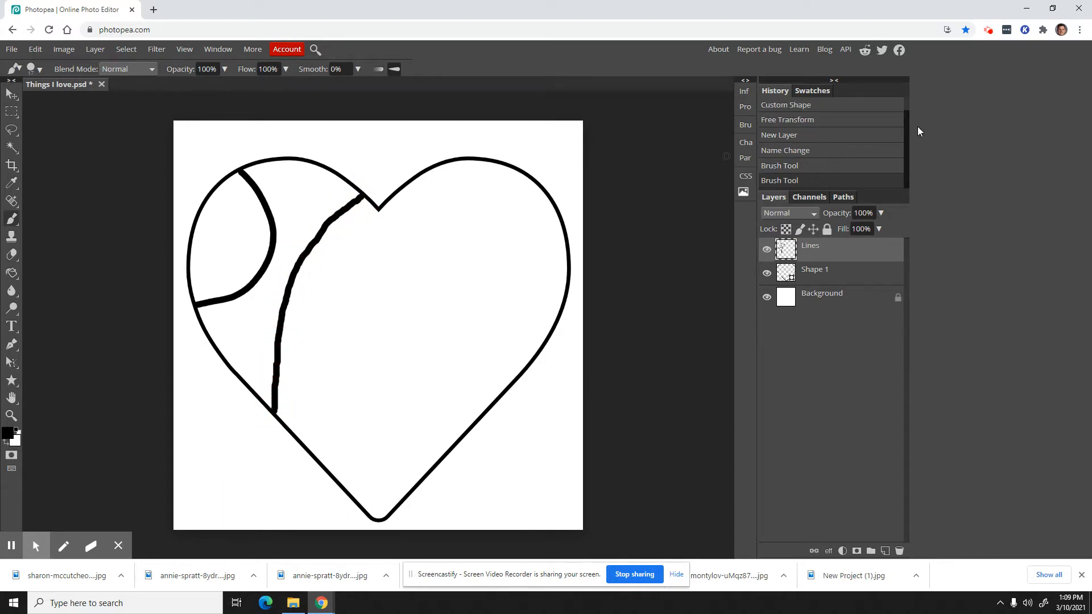
left_click(793, 166)
- Set the Brush smoothing to 55% and paint three more black curves dividing the rest of the heart into sections
left_click(340, 69)
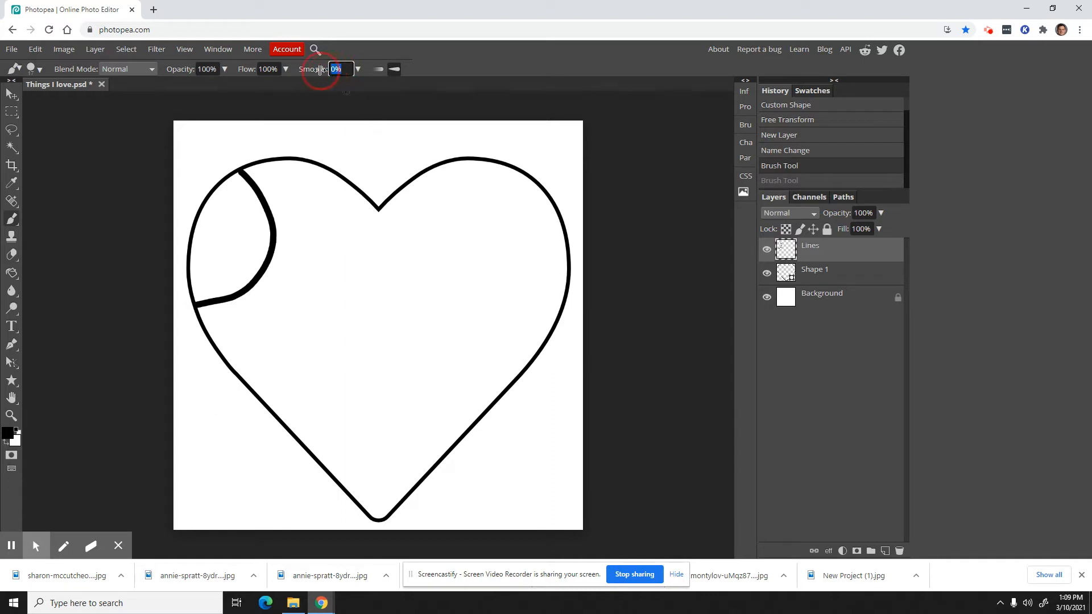
type("55")
mouse_move(356, 192)
left_mouse_down()
mouse_move(308, 284)
mouse_move(292, 358)
left_mouse_up()
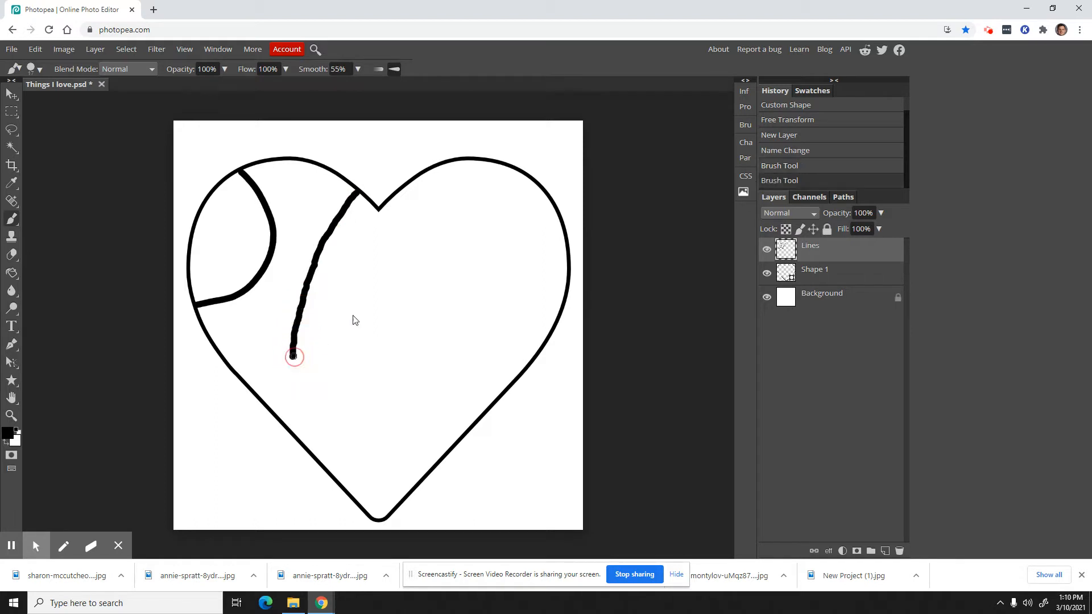
left_click(824, 166)
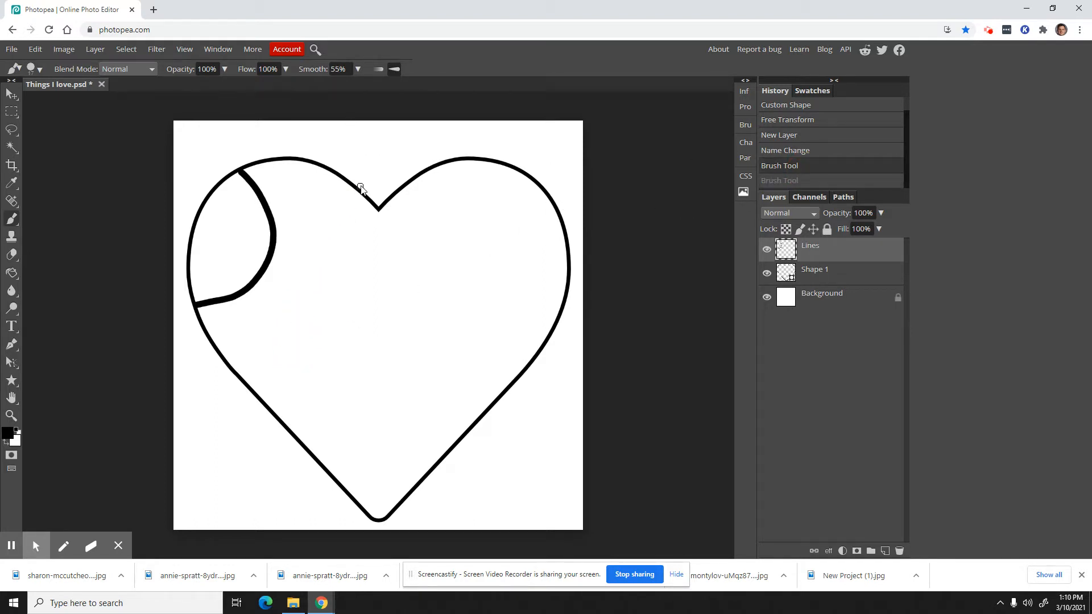
mouse_move(357, 190)
left_mouse_down()
mouse_move(336, 227)
mouse_move(329, 313)
mouse_move(313, 340)
mouse_move(268, 368)
mouse_move(223, 377)
left_mouse_up()
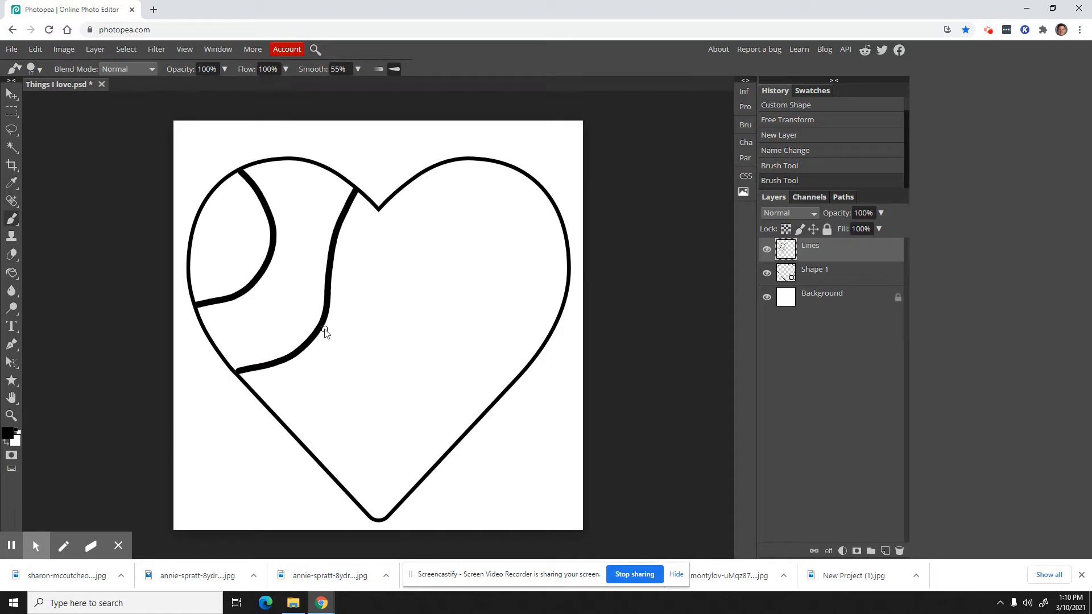
mouse_move(322, 329)
left_mouse_down()
mouse_move(379, 401)
mouse_move(458, 410)
mouse_move(488, 430)
left_mouse_up()
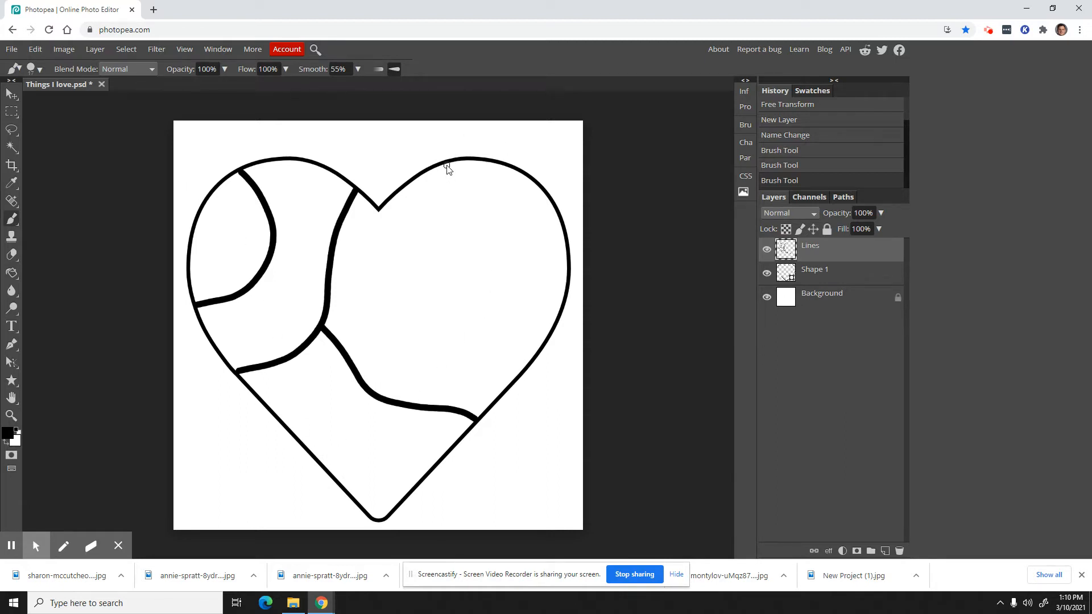
mouse_move(446, 165)
left_mouse_down()
mouse_move(415, 248)
mouse_move(438, 327)
mouse_move(506, 369)
mouse_move(540, 371)
left_mouse_up()
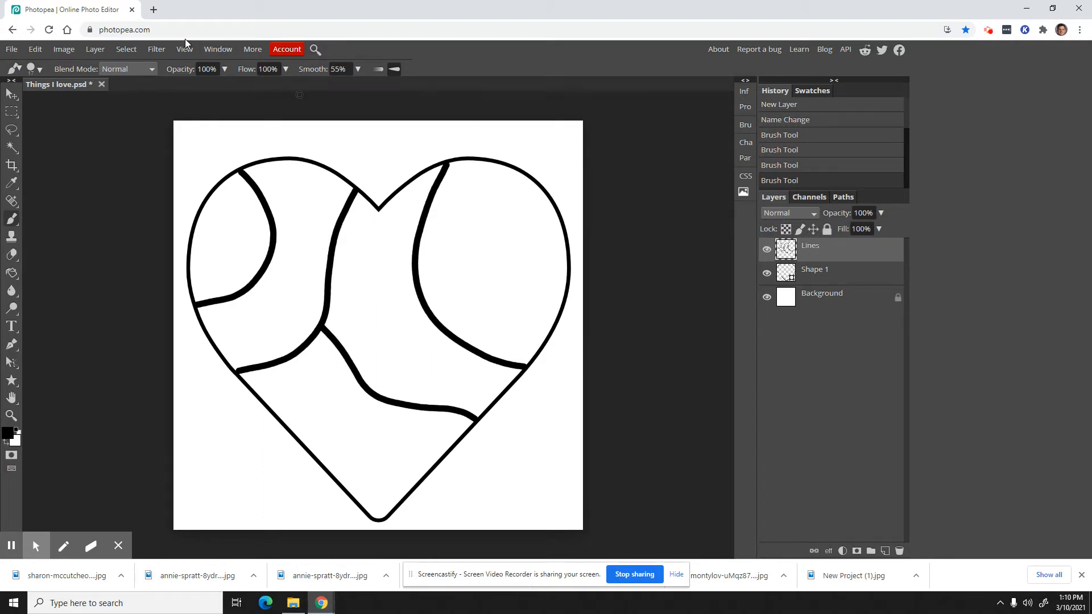
left_click(11, 50)
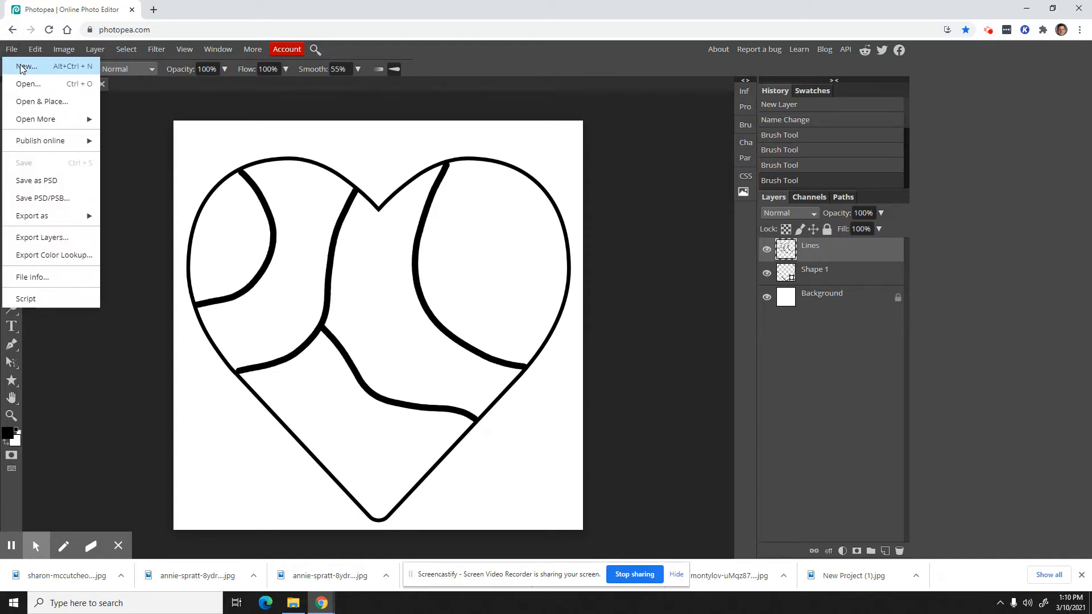
left_click(23, 66)
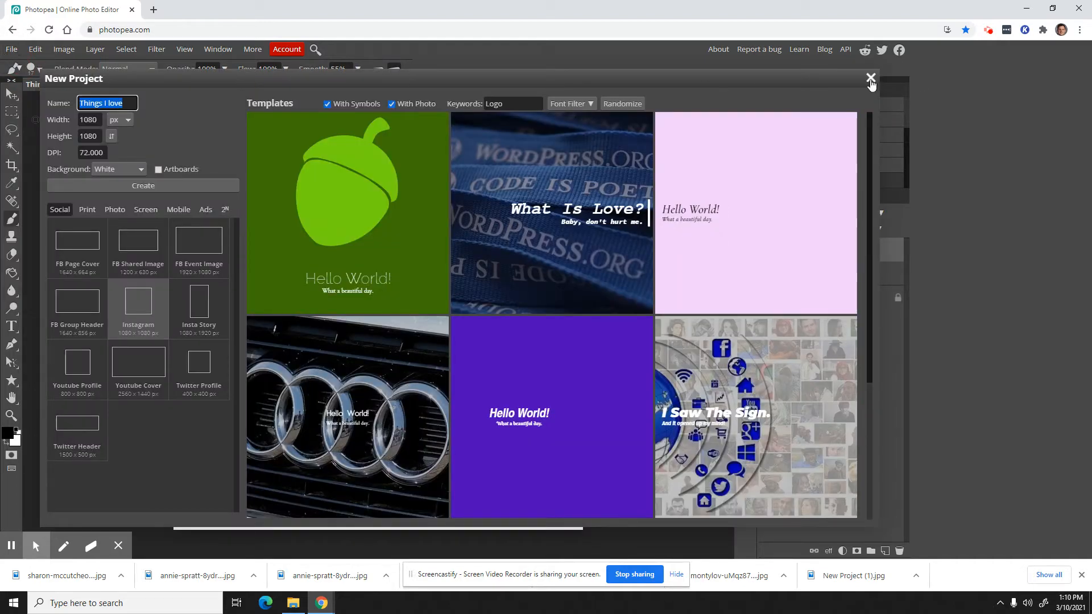
left_click(871, 79)
- Open the Basketball image from the Photos for Photopea folder
left_click(11, 49)
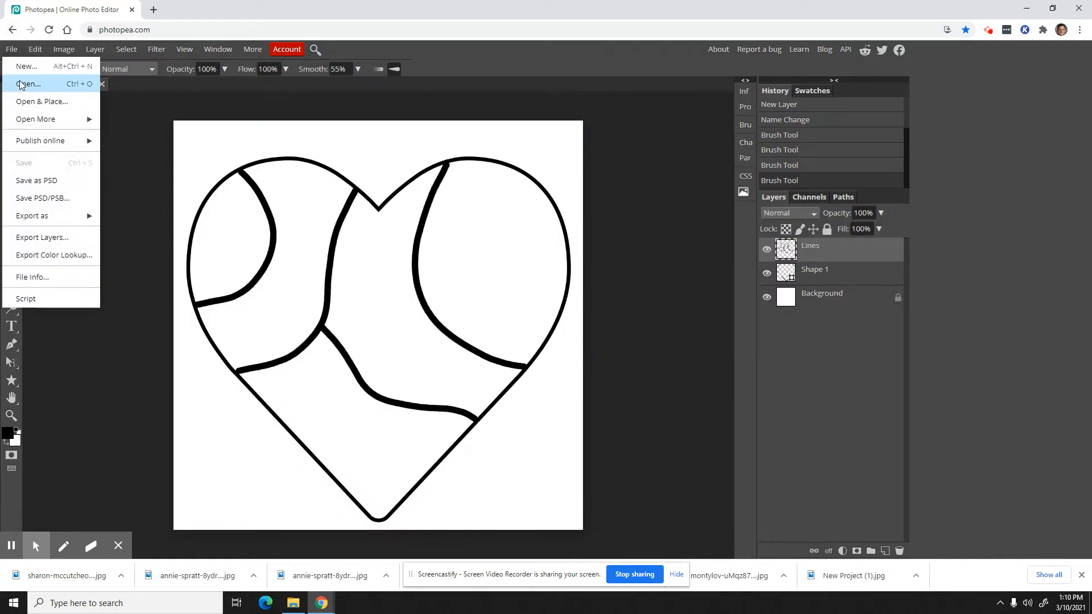
left_click(21, 85)
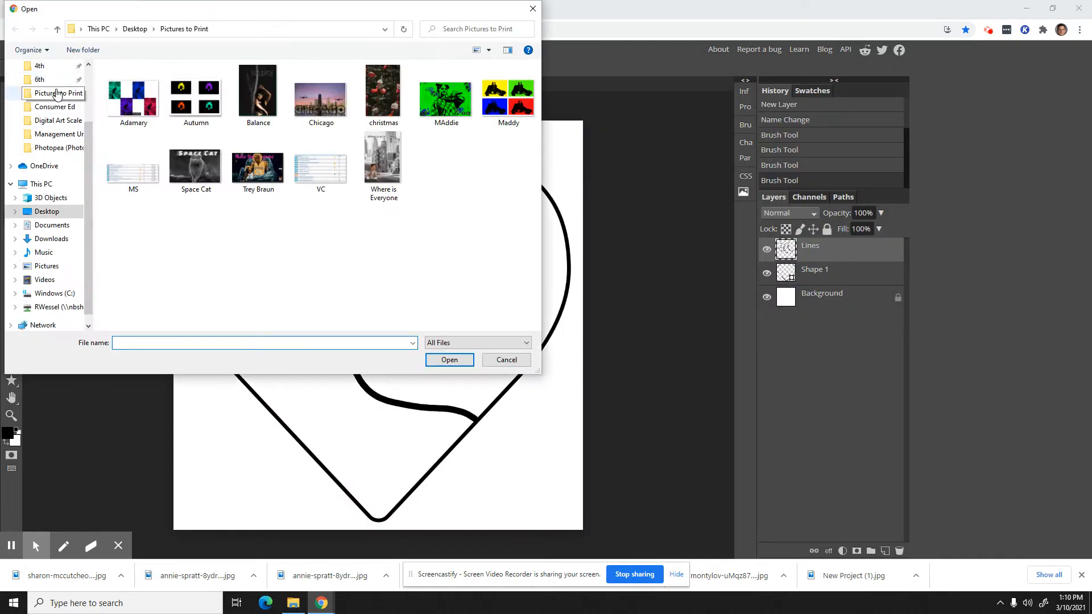
scroll(56, 94, "up", 1)
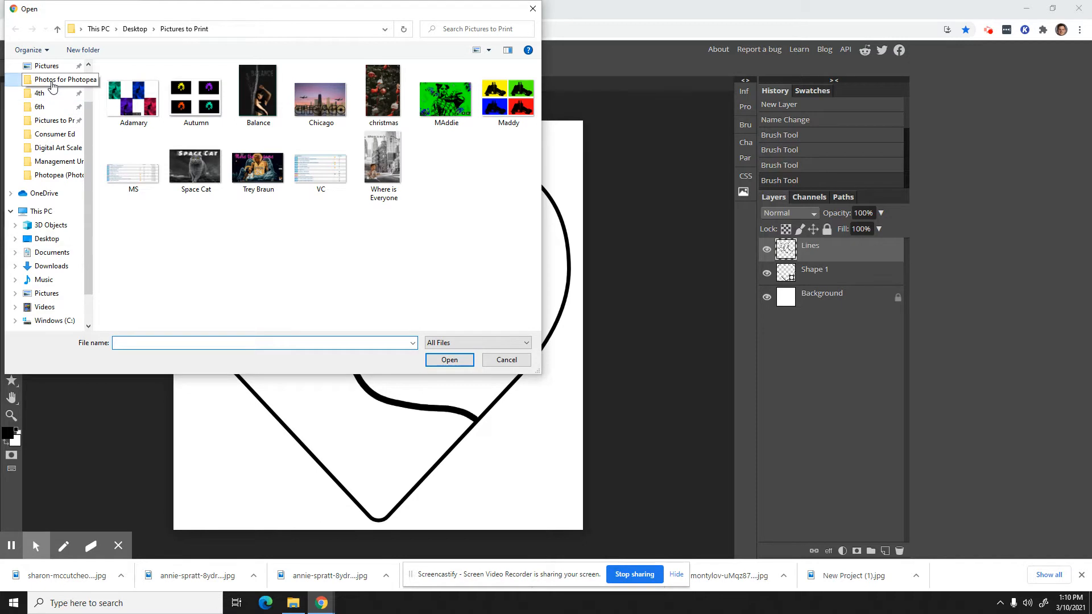
left_click(52, 82)
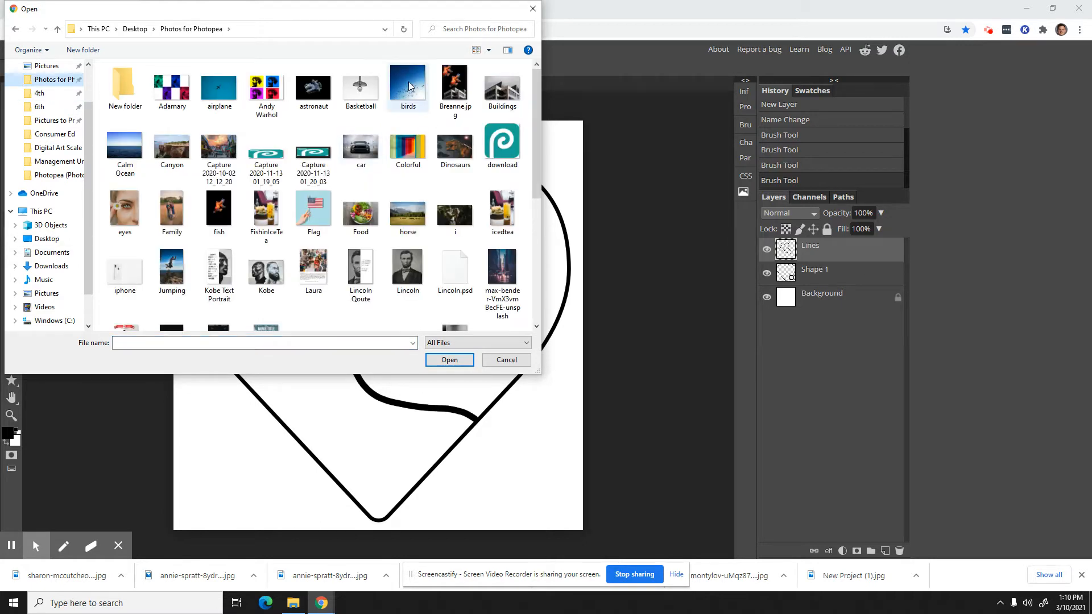
left_click(364, 92)
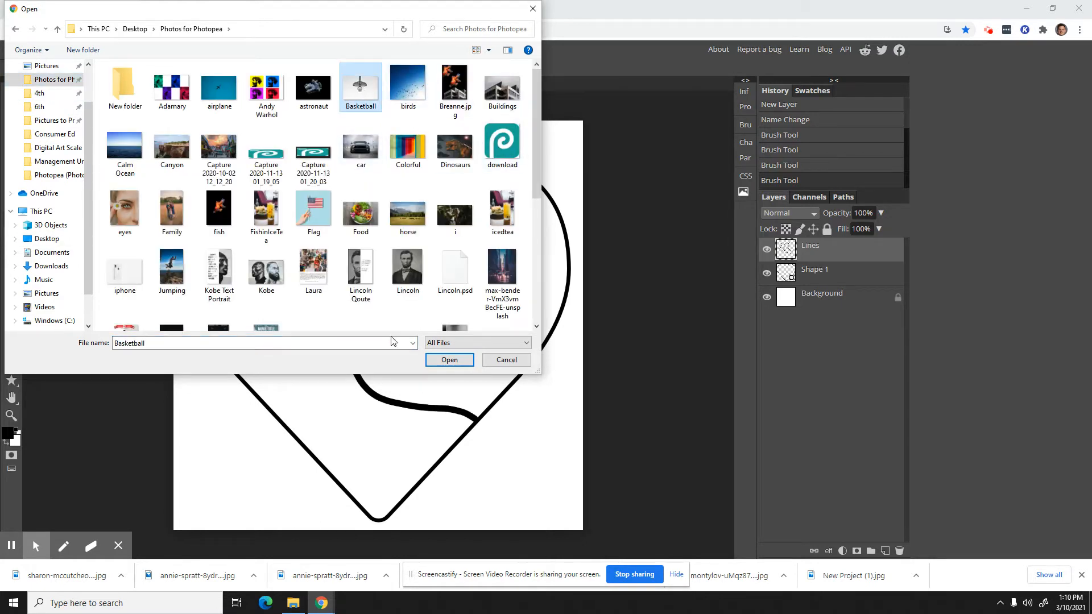
left_click(449, 360)
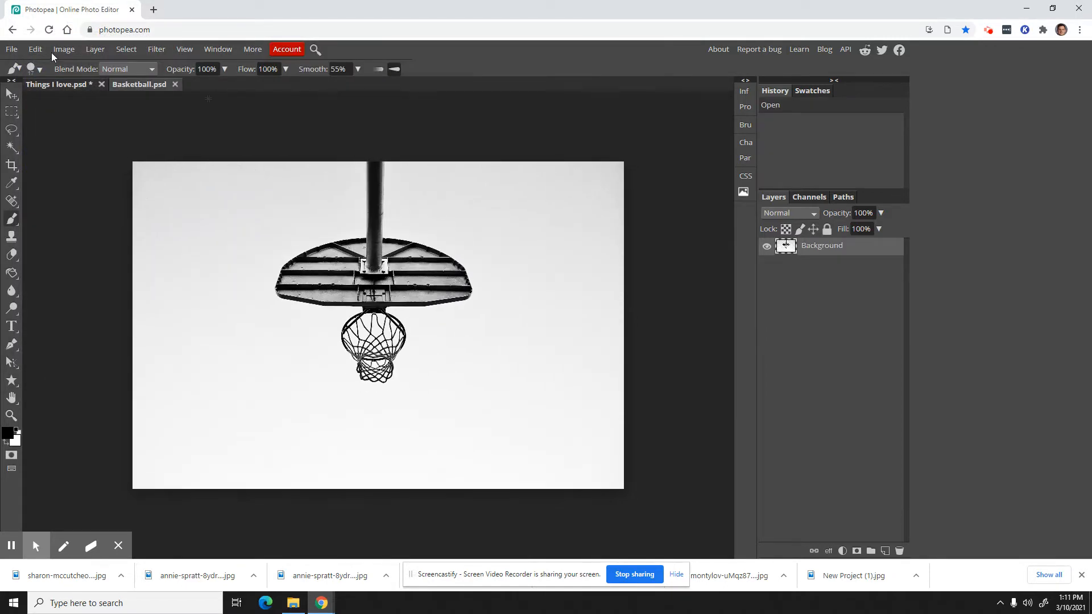
- Bring the basketball photo into the Things I love document as a new layer using the Move tool
left_click(11, 93)
left_click_drag(398, 300, 575, 438)
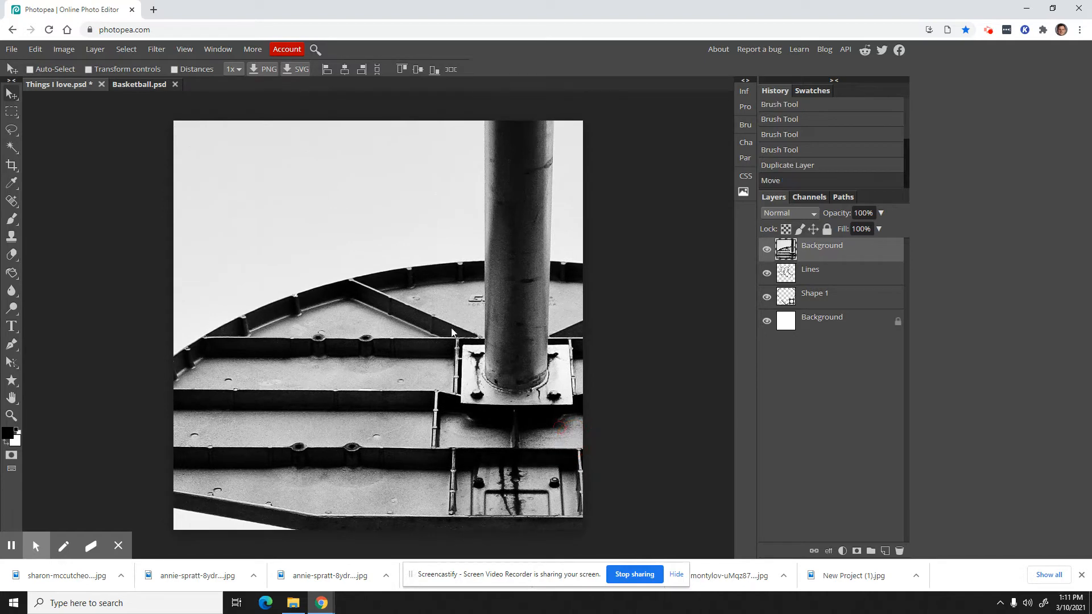
left_click_drag(408, 214, 447, 513)
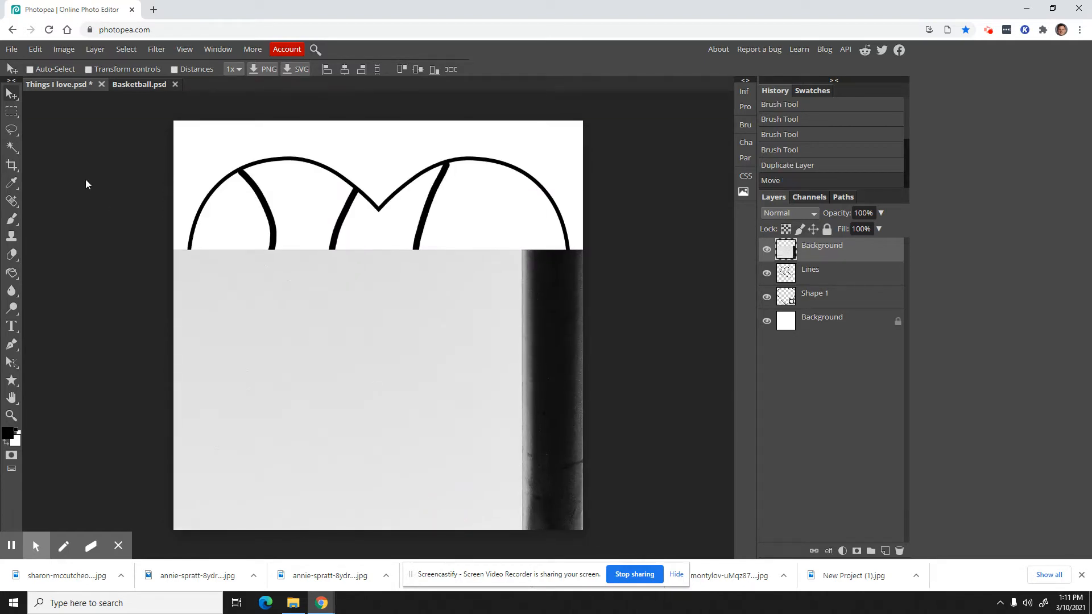
- Turn on the transform controls, scale the basketball photo down to about 16.5% and position it over the heart's right lobe
left_click(88, 69)
left_click_drag(295, 341, 671, 322)
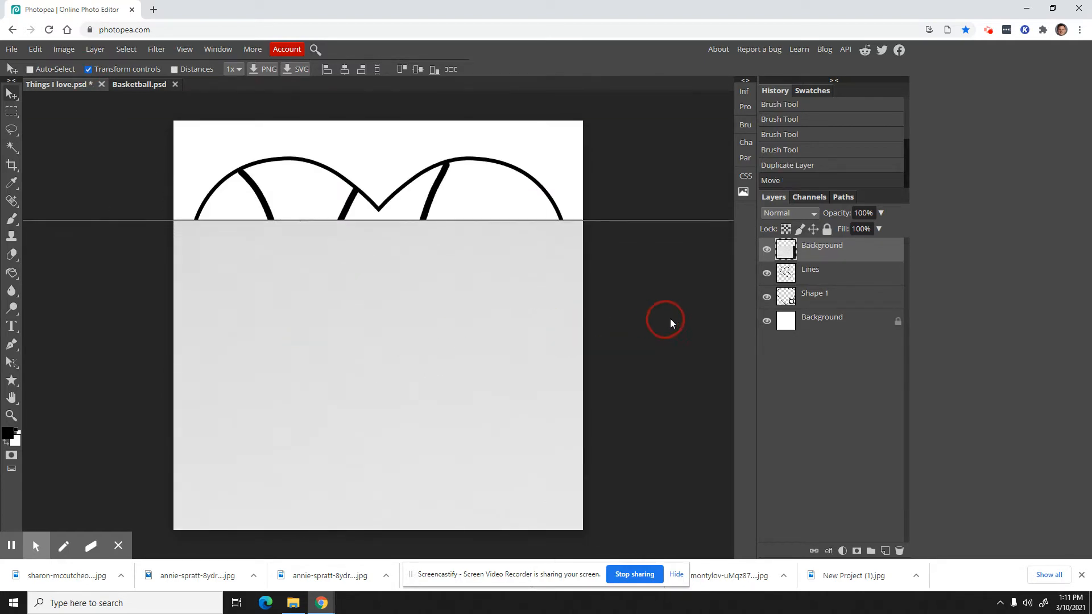
left_click_drag(223, 300, 484, 289)
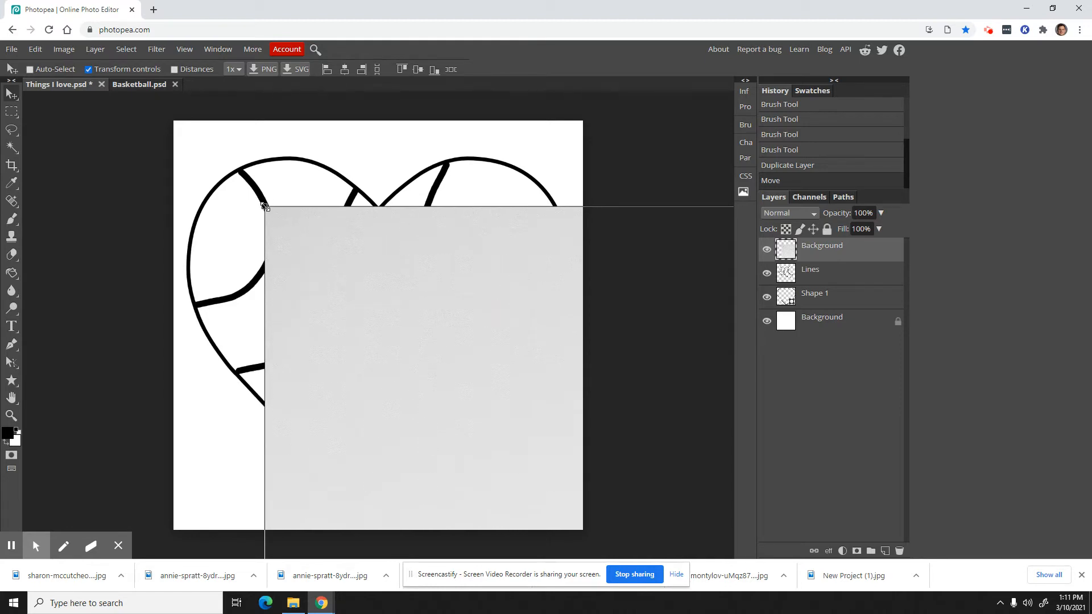
left_click_drag(265, 208, 535, 442)
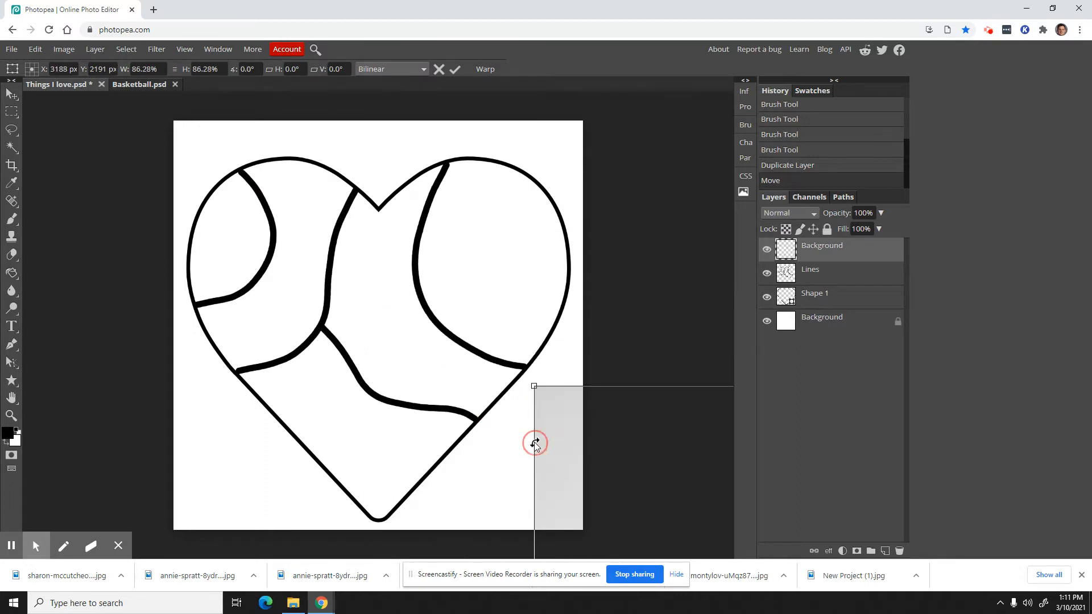
left_click_drag(626, 461, 213, 194)
mouse_move(141, 134)
left_mouse_down()
mouse_move(140, 121)
mouse_move(336, 264)
left_mouse_up()
left_click_drag(518, 438, 519, 438)
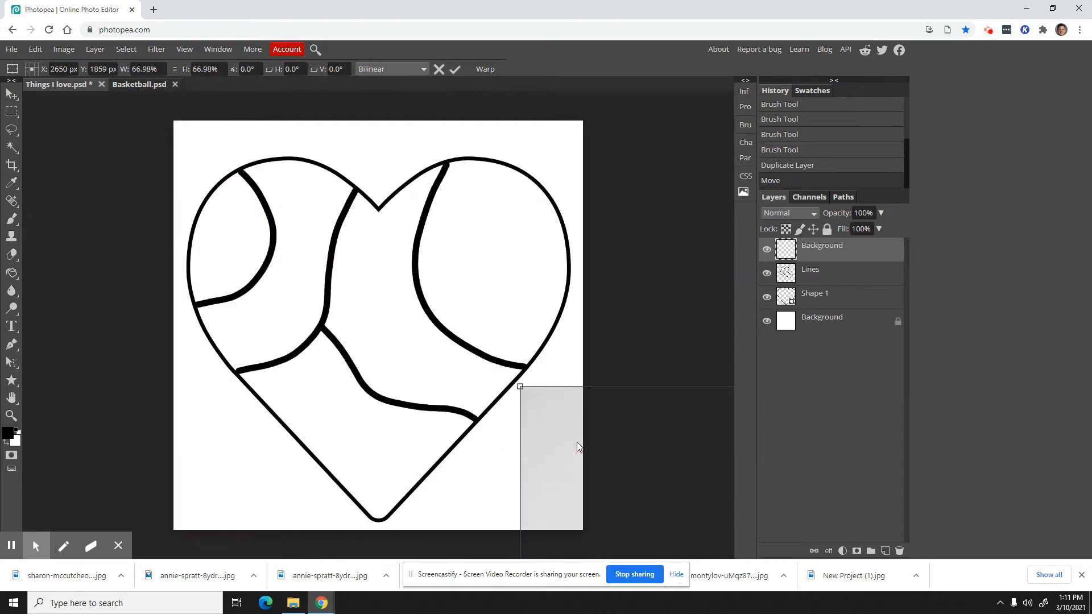
left_click_drag(629, 465, 236, 238)
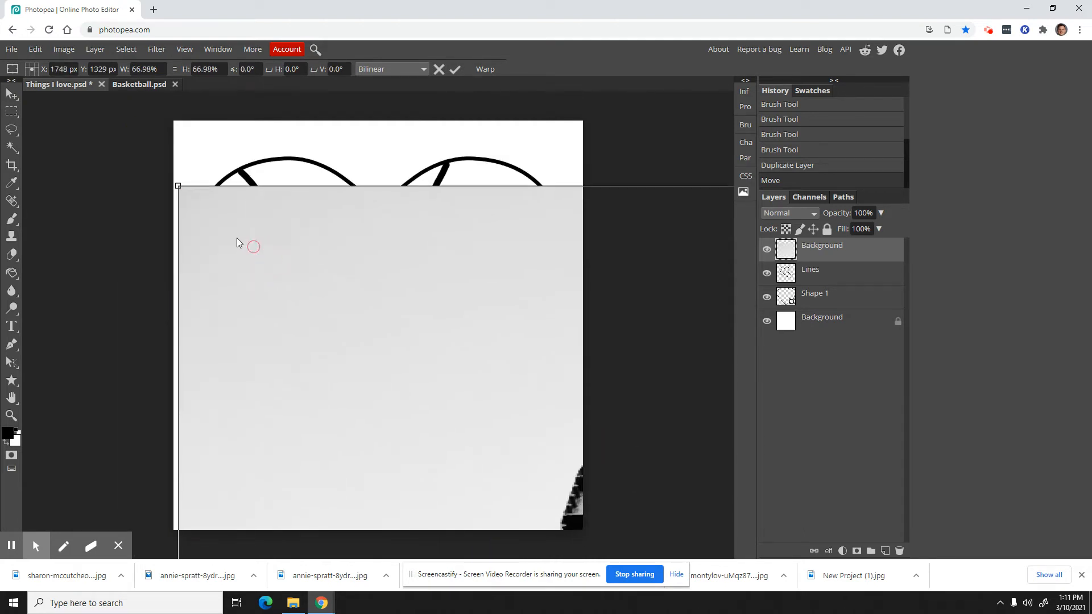
left_click_drag(179, 185, 503, 405)
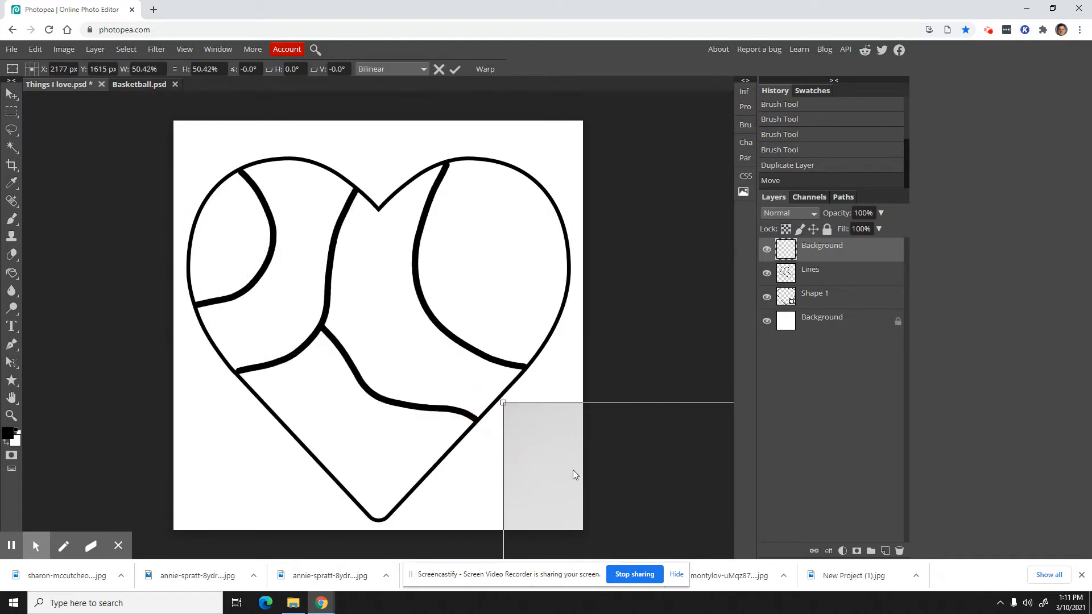
left_click_drag(573, 476, 273, 288)
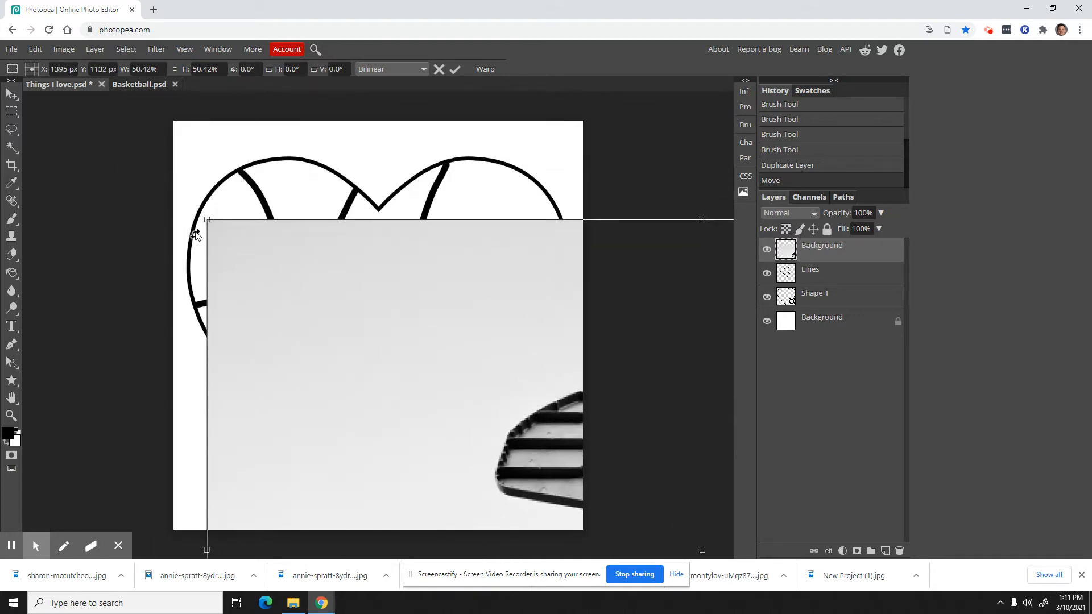
mouse_move(206, 219)
left_mouse_down()
mouse_move(335, 329)
mouse_move(502, 434)
mouse_move(419, 397)
mouse_move(220, 222)
left_mouse_up()
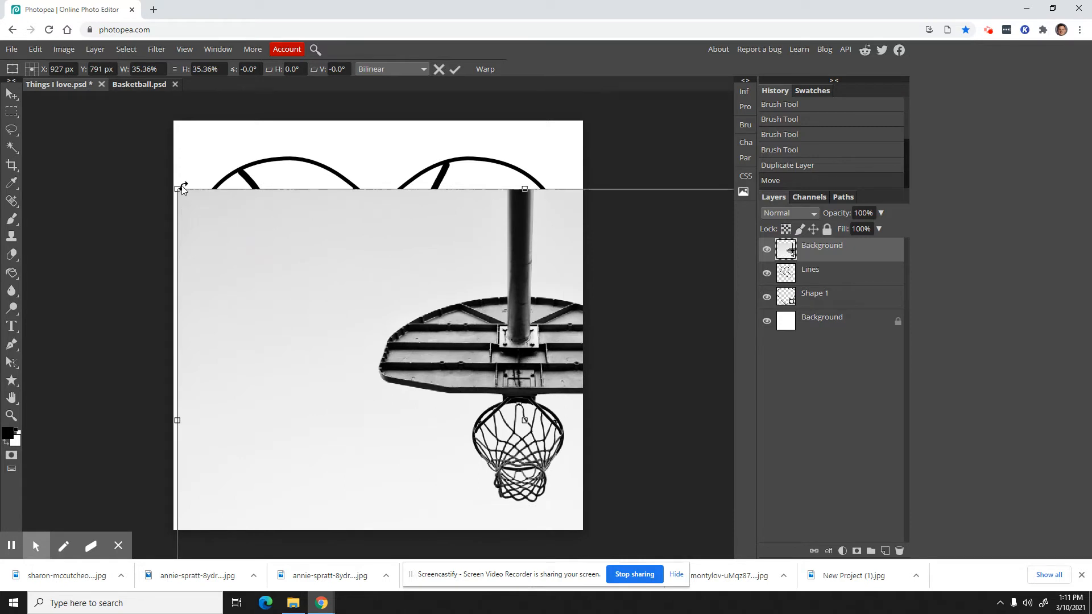
left_click_drag(177, 189, 343, 195)
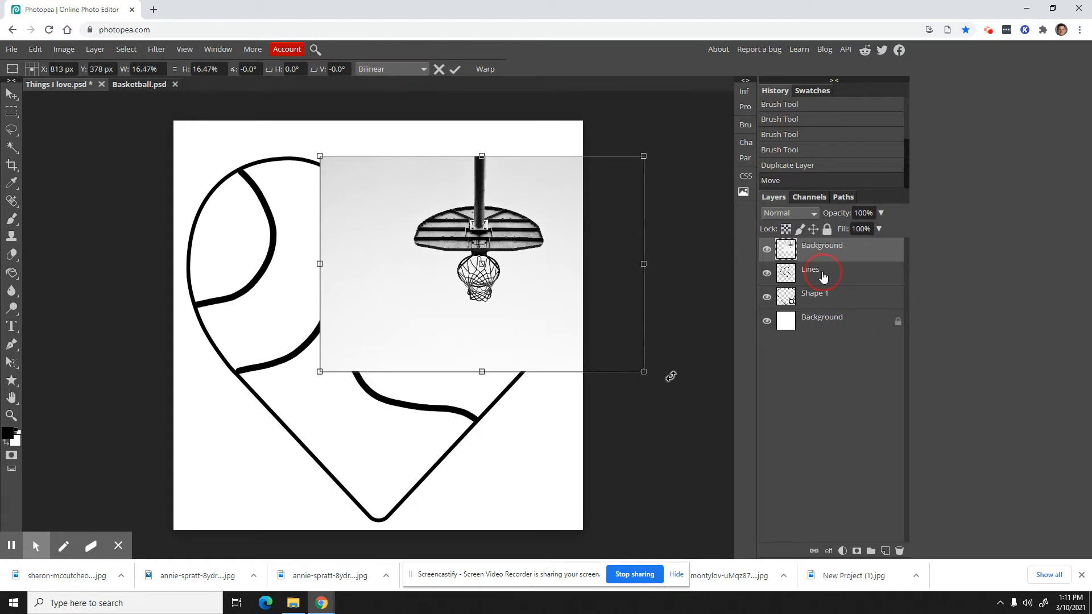
- Apply the transform, move the Lines and Shape 1 layers above the photo, and rename the photo layer "Basketball"
left_click_drag(823, 275, 831, 251)
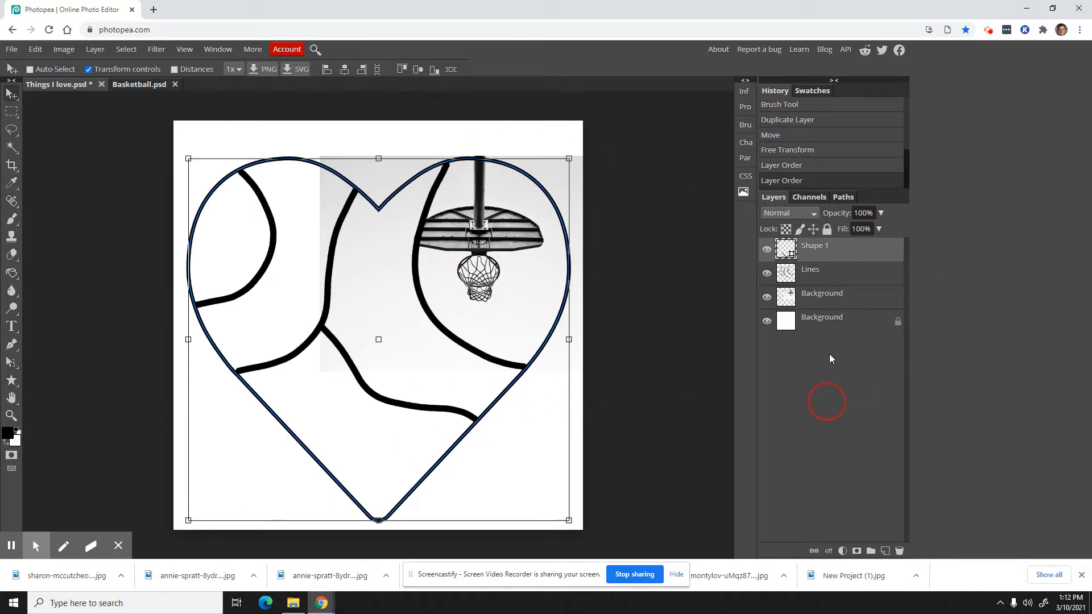
left_click(852, 305)
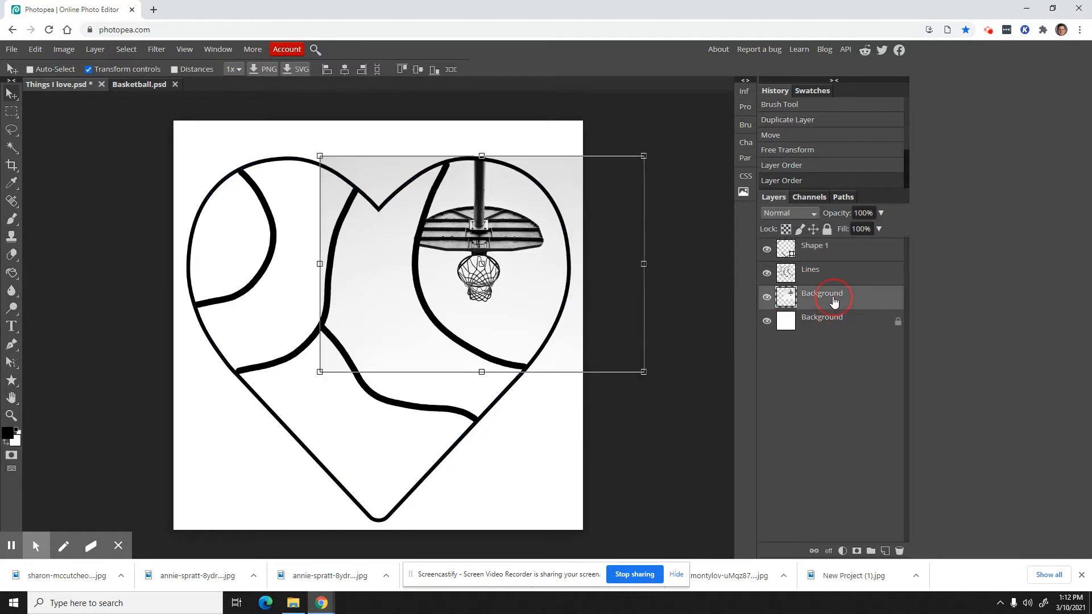
double_click(834, 301)
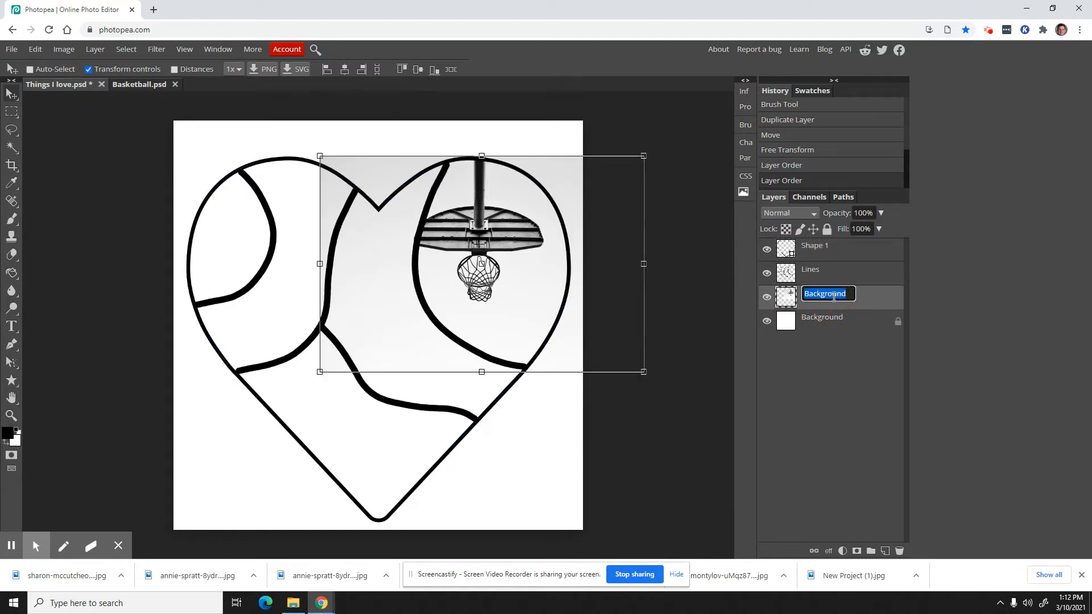
type("Basketball")
key("Return")
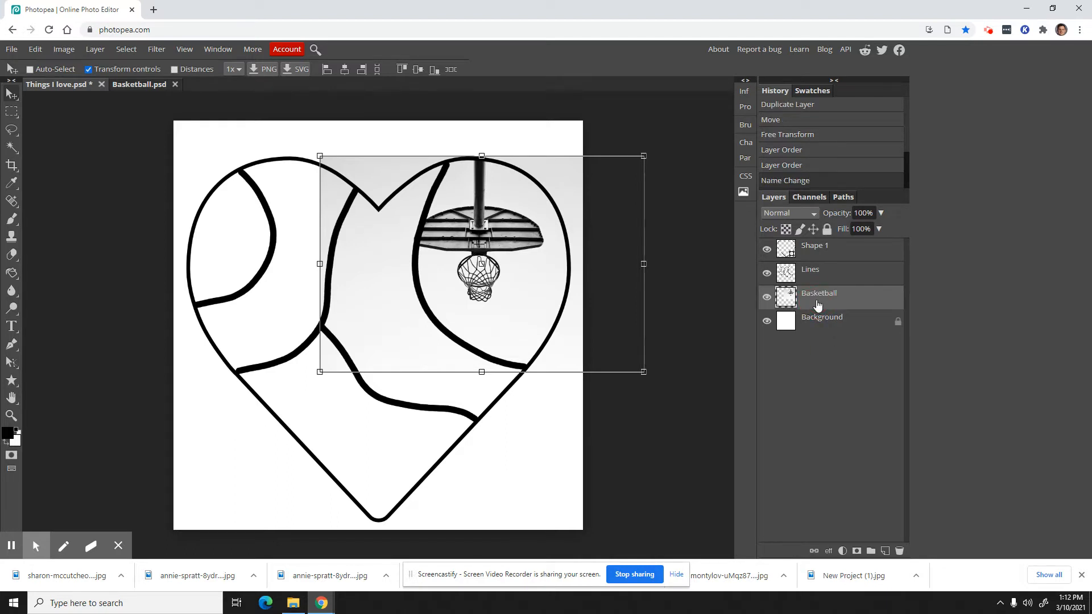
- Add a raster mask to the Basketball layer and brush black on it around the heart's top notch
left_click(858, 552)
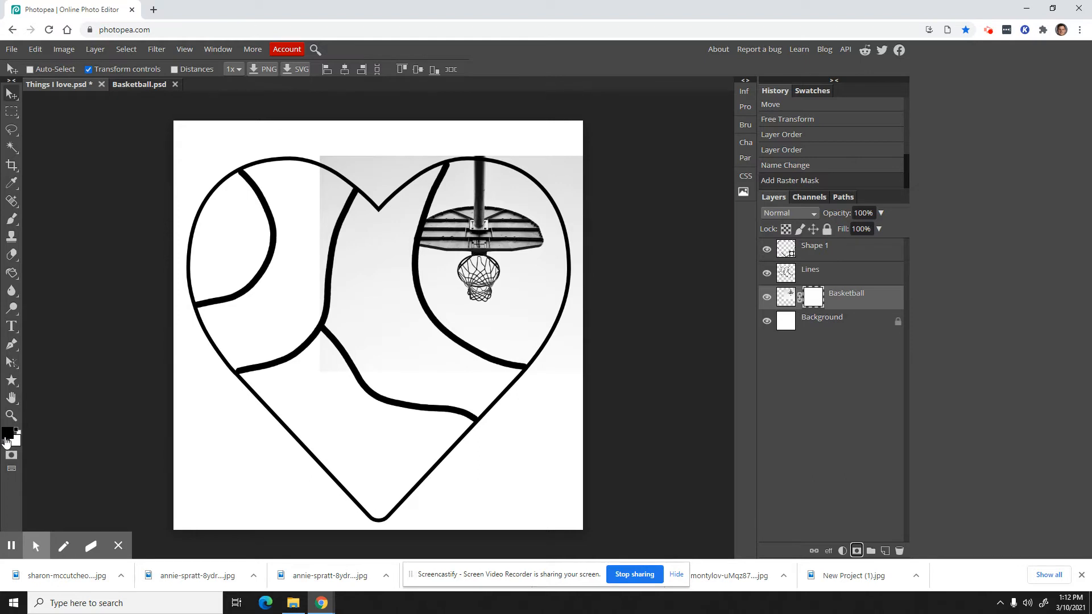
left_click(11, 221)
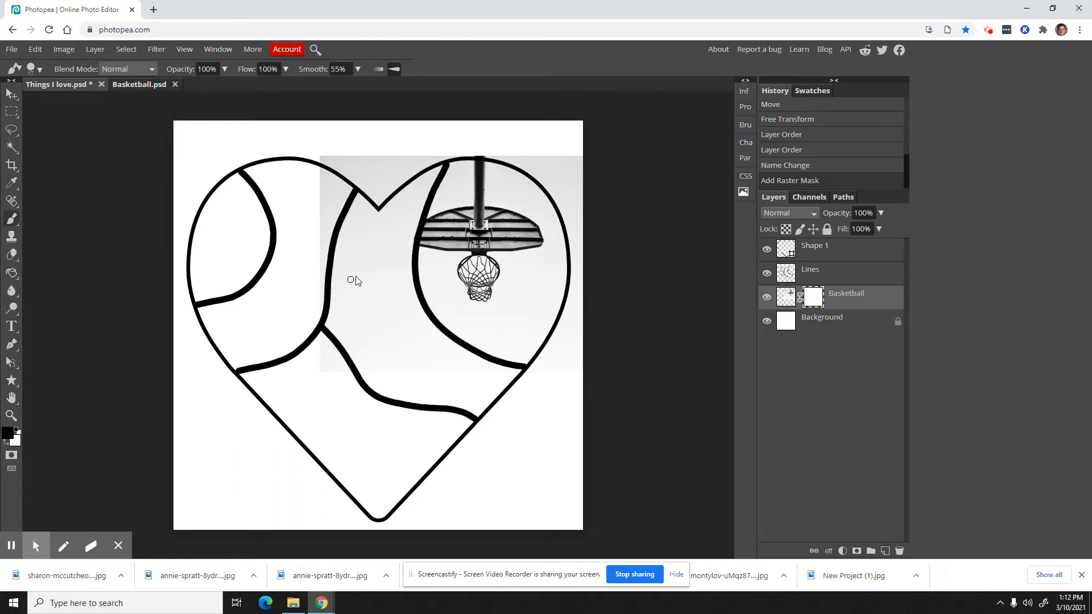
mouse_move(382, 191)
left_mouse_down()
mouse_move(373, 219)
mouse_move(362, 207)
mouse_move(373, 210)
left_mouse_up()
- Enlarge the brush and paint the mask black to hide the photo outside the heart's right lobe section, touching up inside it with white
key("bracketright")
key("bracketright")
key("bracketright")
key("bracketright")
key("bracketright")
key("bracketright")
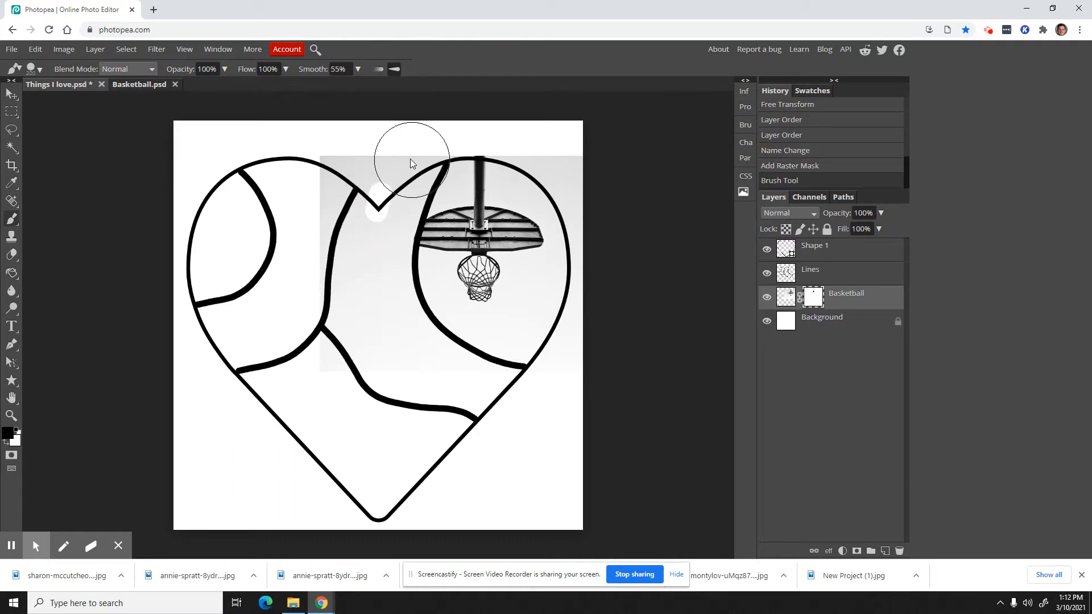
mouse_move(407, 160)
left_mouse_down()
mouse_move(317, 173)
mouse_move(314, 228)
mouse_move(336, 240)
mouse_move(353, 208)
mouse_move(362, 233)
mouse_move(380, 207)
mouse_move(378, 226)
mouse_move(397, 178)
left_mouse_up()
left_click(397, 178)
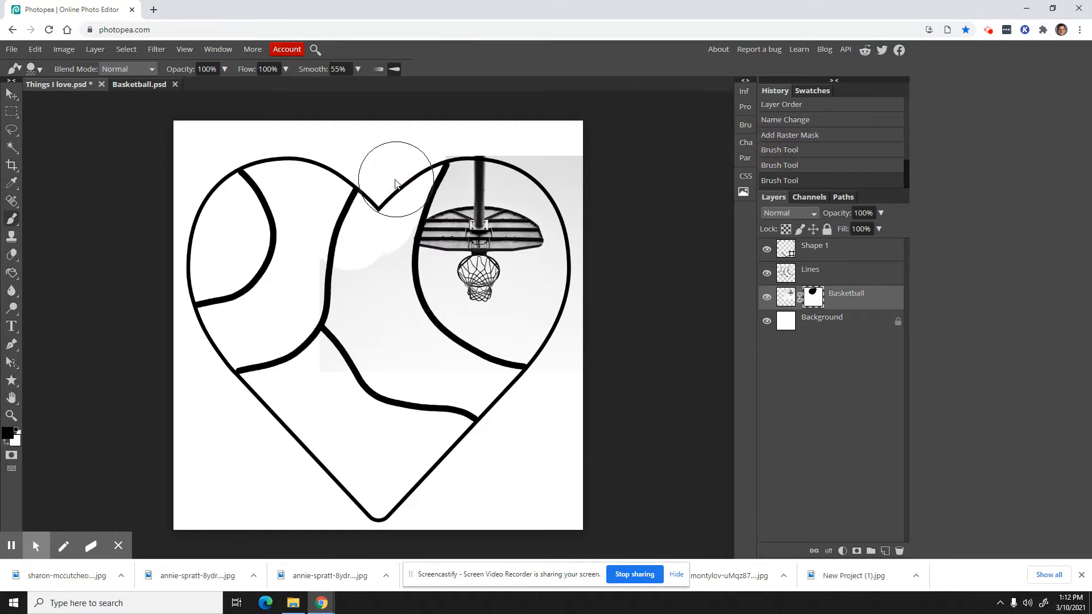
mouse_move(332, 297)
left_mouse_down()
mouse_move(342, 293)
mouse_move(341, 383)
mouse_move(366, 359)
mouse_move(444, 399)
mouse_move(455, 385)
mouse_move(500, 391)
mouse_move(455, 386)
mouse_move(395, 342)
mouse_move(370, 253)
mouse_move(373, 220)
mouse_move(378, 230)
left_mouse_up()
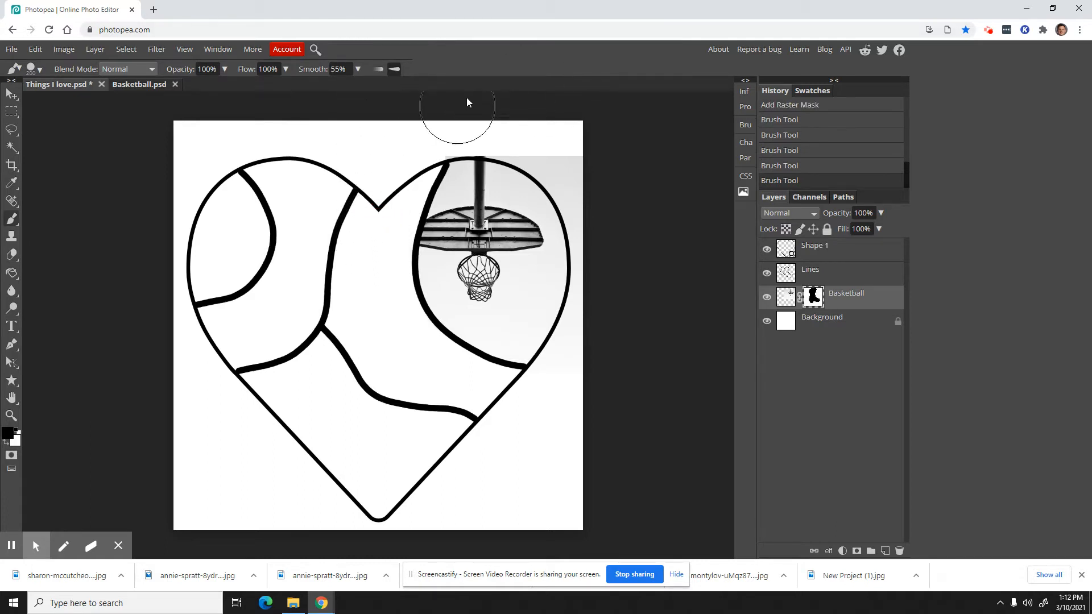
mouse_move(435, 126)
left_mouse_down()
mouse_move(500, 127)
mouse_move(568, 153)
mouse_move(609, 244)
mouse_move(602, 221)
mouse_move(604, 312)
mouse_move(522, 429)
mouse_move(590, 383)
mouse_move(592, 359)
left_mouse_up()
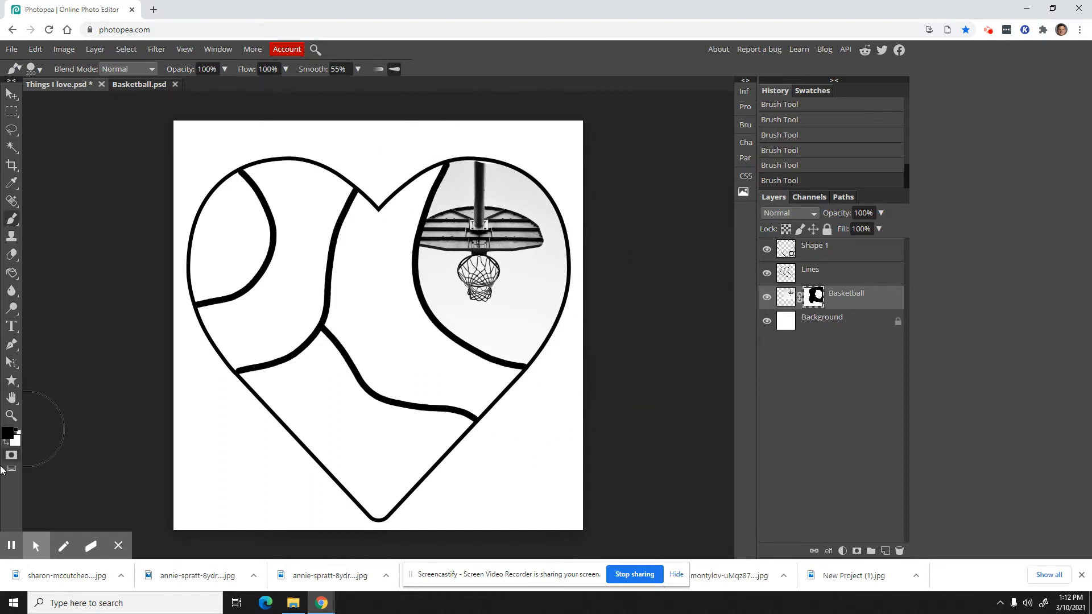
key("x")
left_click(476, 196)
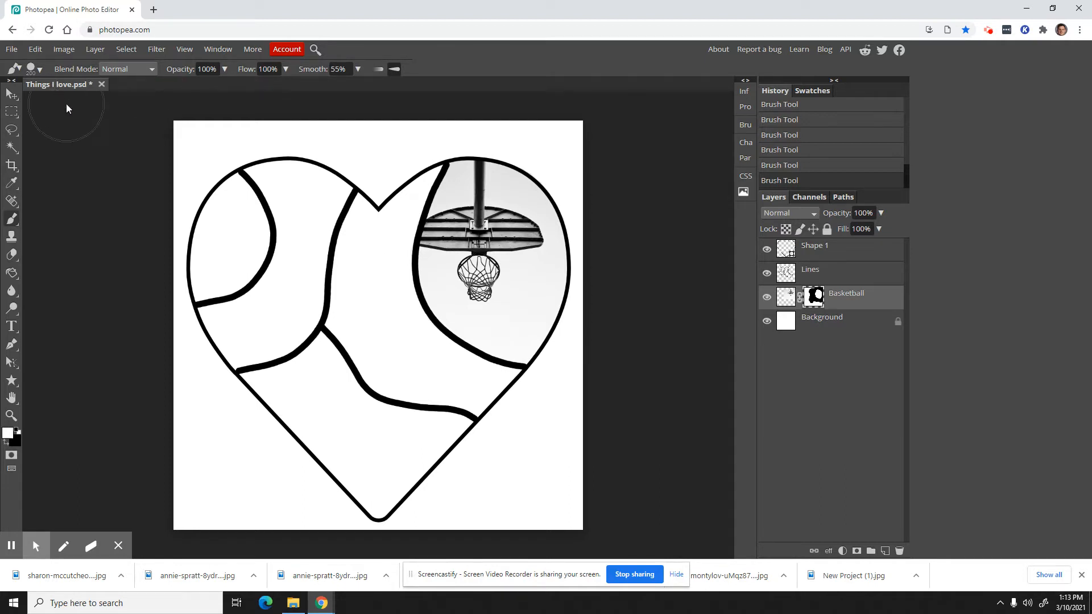
- Open the Food image from the Photos for Photopea folder and switch to the Move tool
left_click(12, 50)
left_click(32, 86)
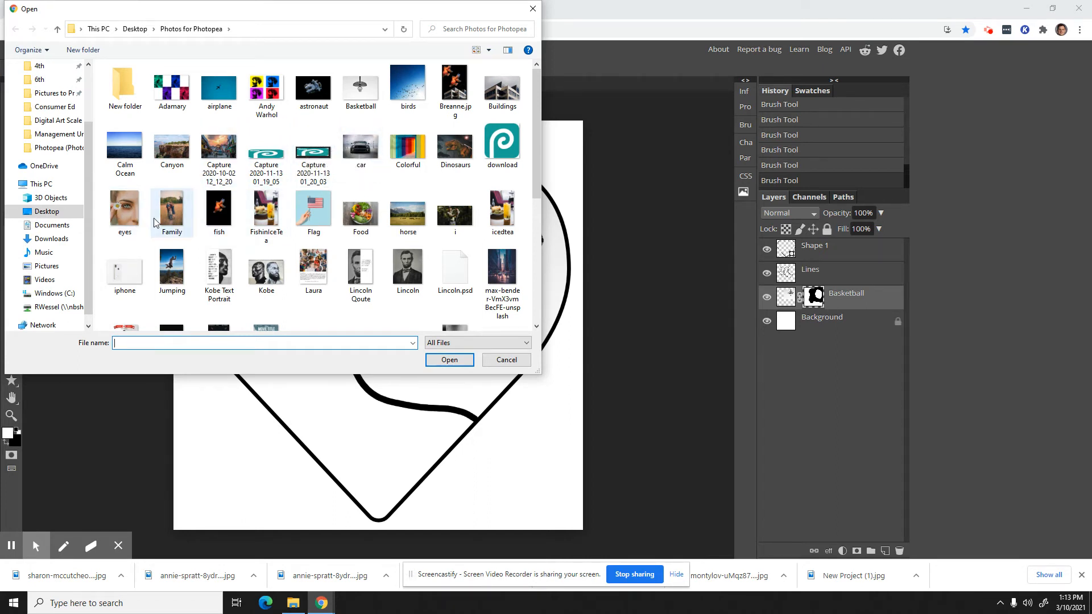
left_click(360, 213)
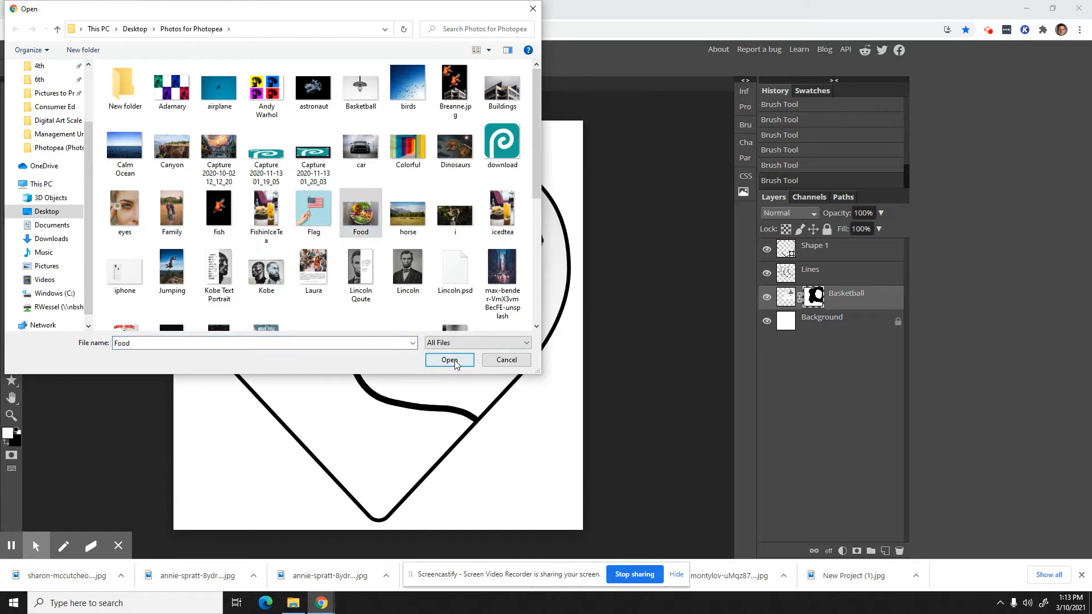
left_click(454, 362)
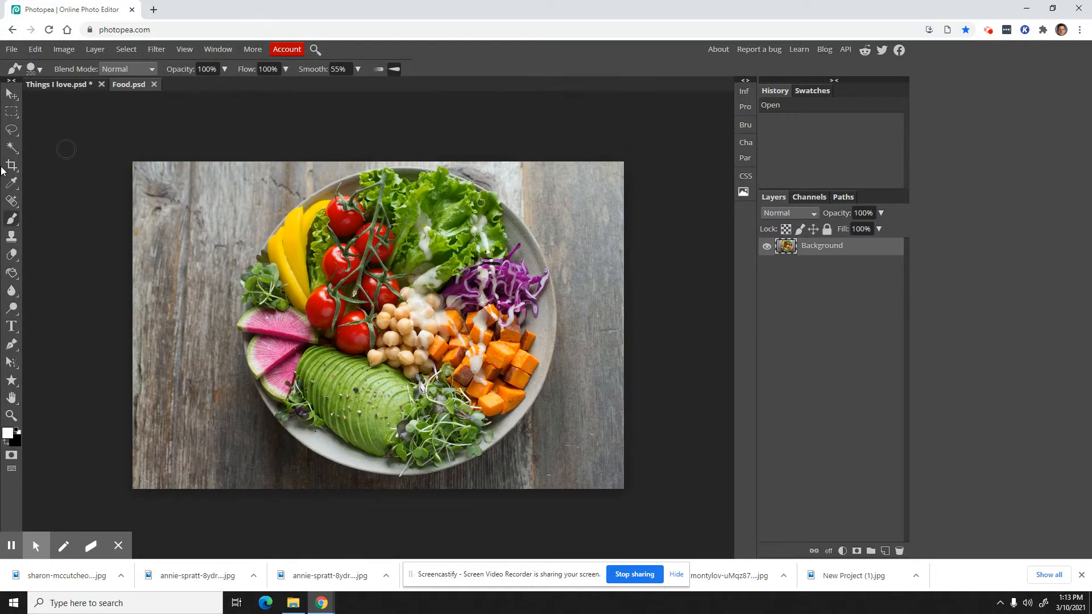
left_click(12, 94)
left_click_drag(486, 343, 68, 269)
right_click(839, 296)
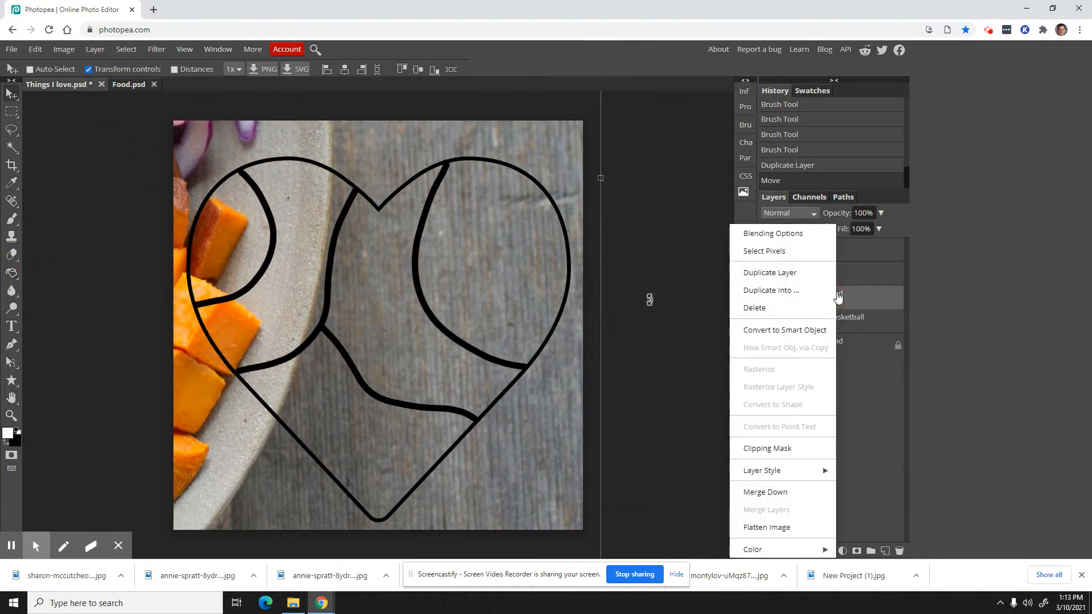
left_click(794, 309)
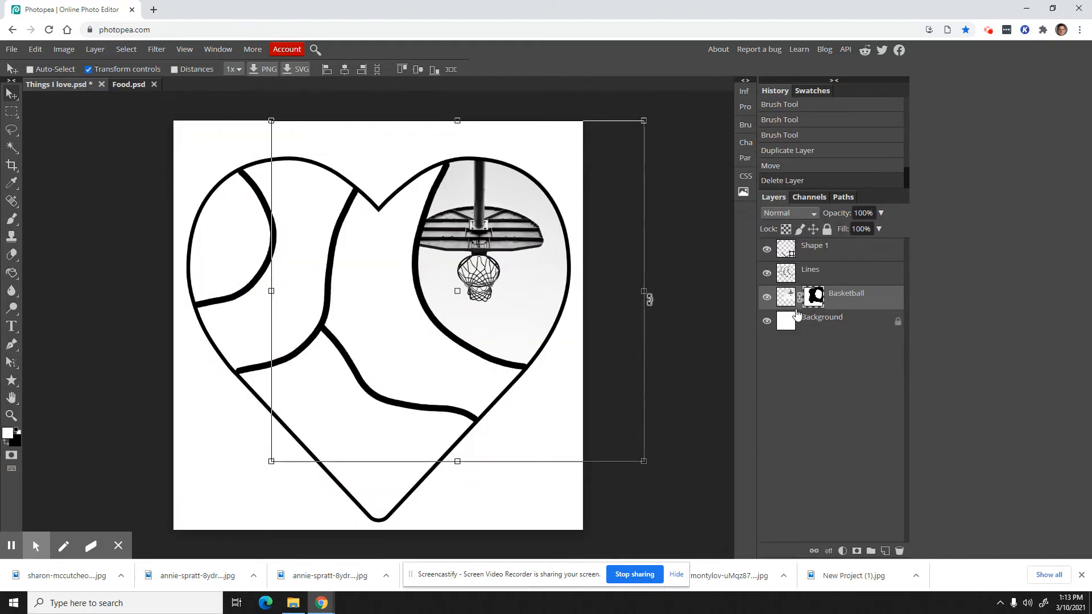
- Scale the photo in Food.psd down to about 36% and copy it into the Things I love document
left_click(123, 85)
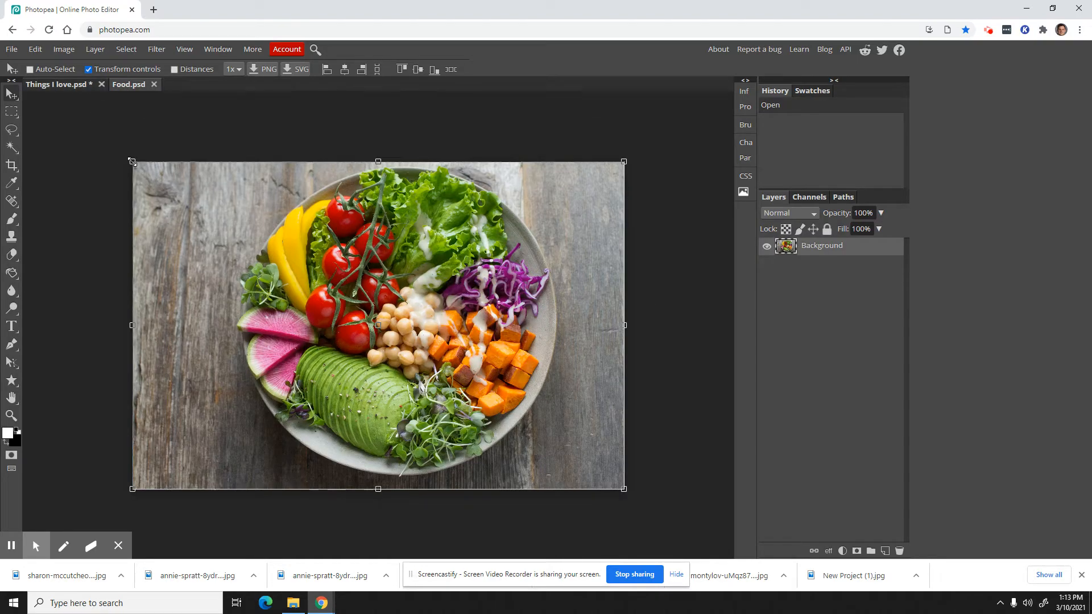
left_click_drag(132, 161, 448, 367)
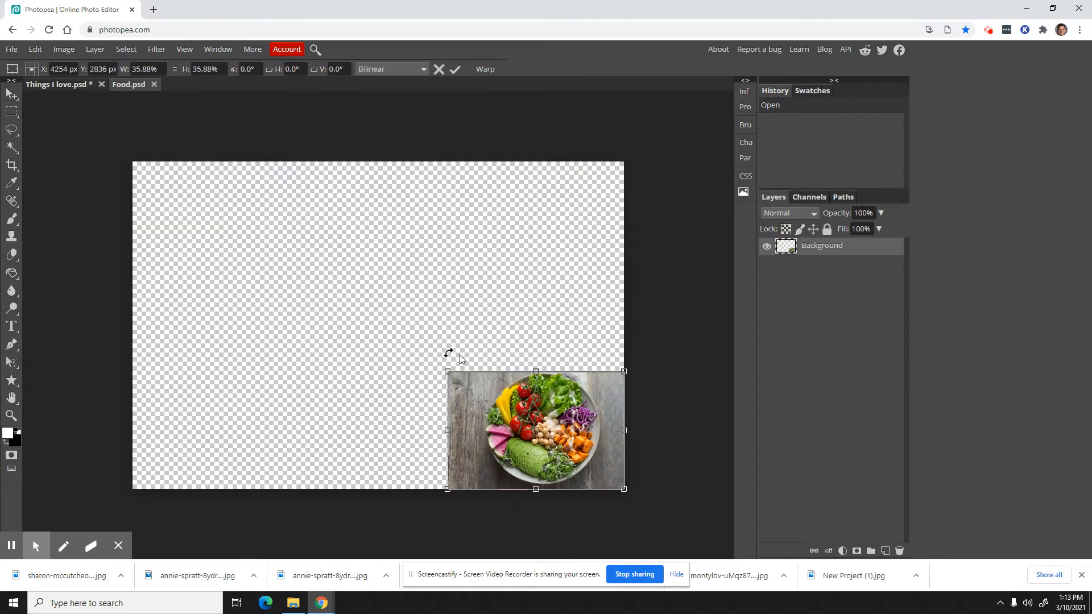
left_click_drag(568, 420, 425, 347)
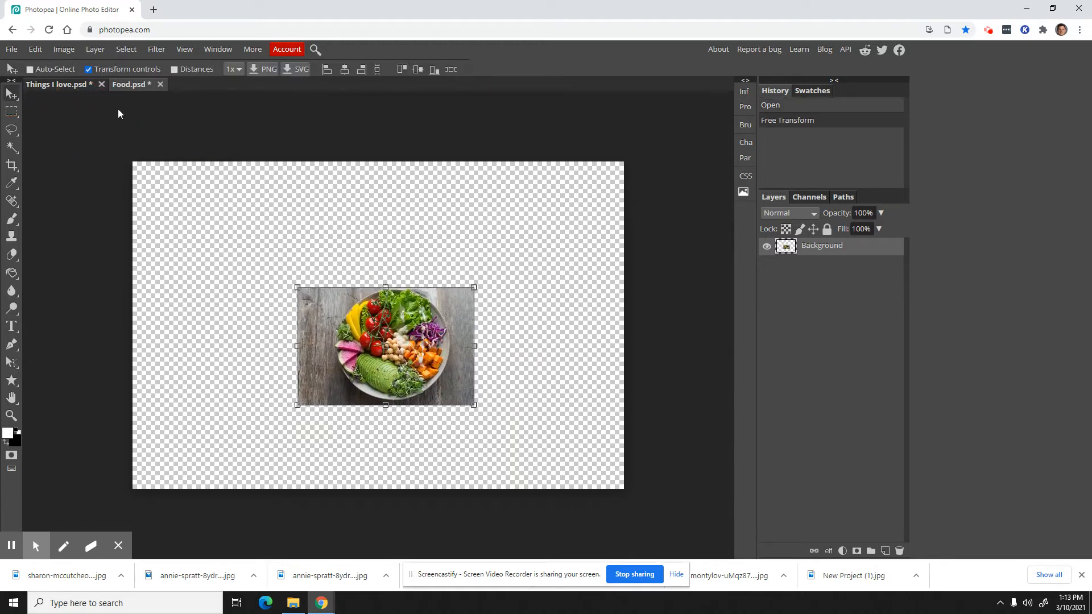
left_click(88, 69)
left_click_drag(380, 354, 525, 448)
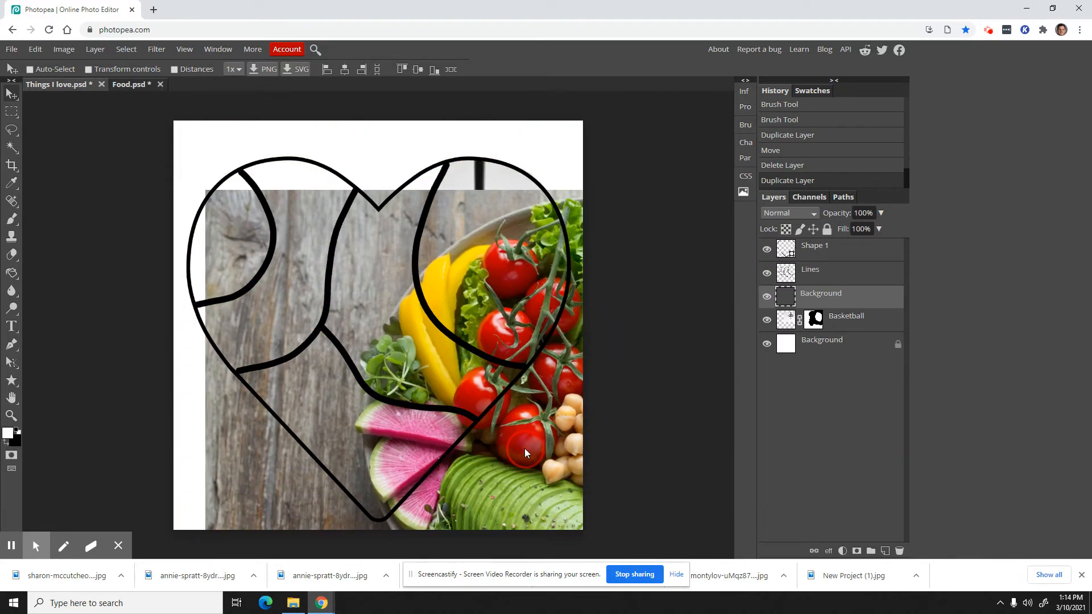
- Scale the food photo to about 53% over the heart's middle section and move its layer below Basketball
left_click(89, 69)
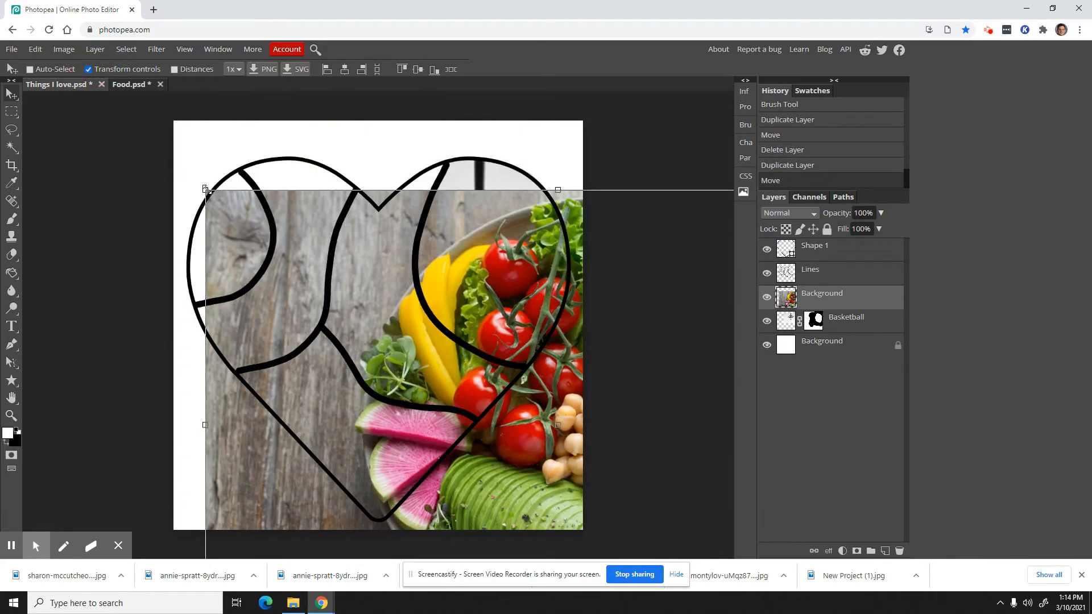
left_click_drag(206, 190, 535, 452)
left_click_drag(615, 464, 298, 220)
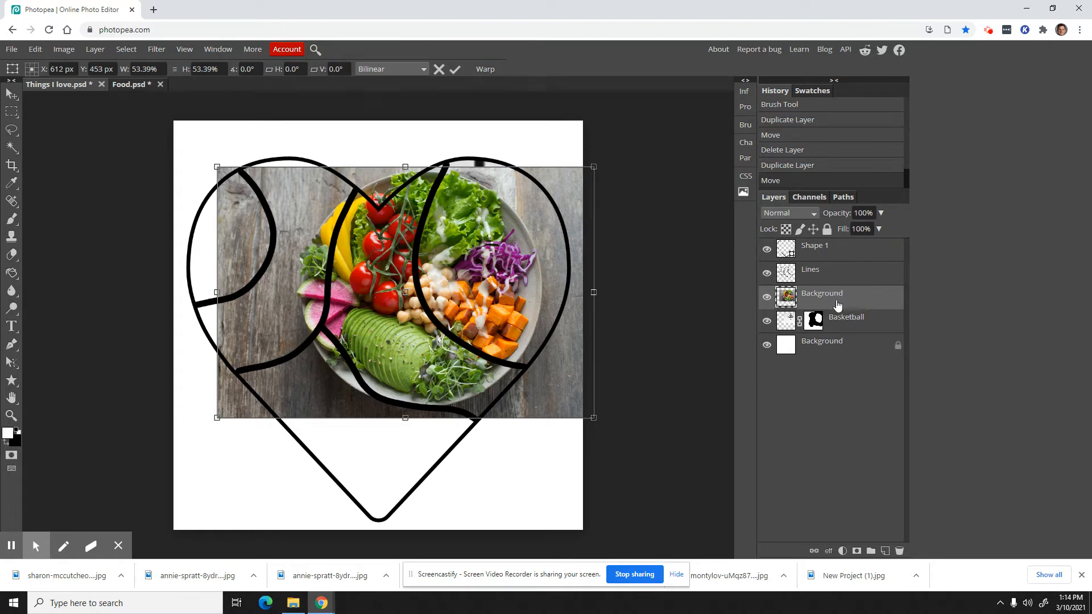
left_click_drag(838, 318, 839, 337)
left_click(637, 341)
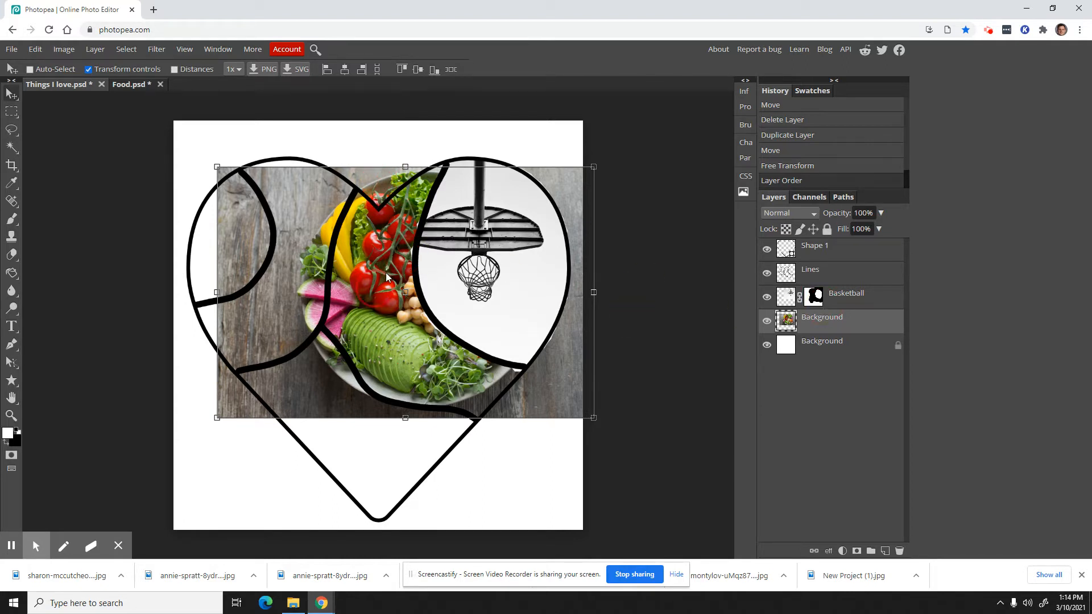
- Paint black on the Basketball layer's mask to hide leftover bits of that photo outside its section
left_click(825, 300)
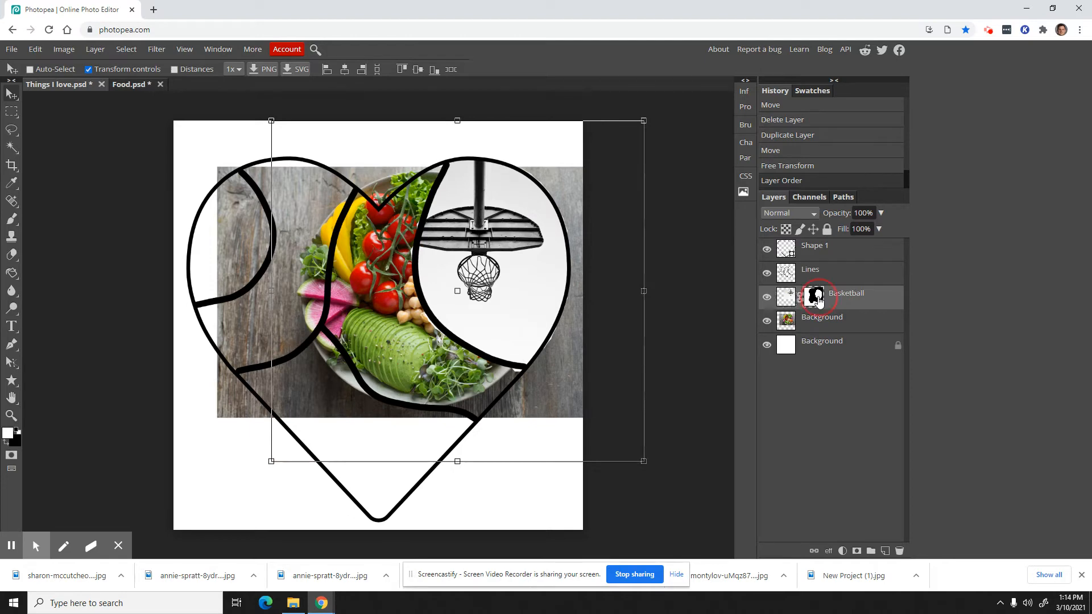
left_click(17, 430)
left_click(11, 218)
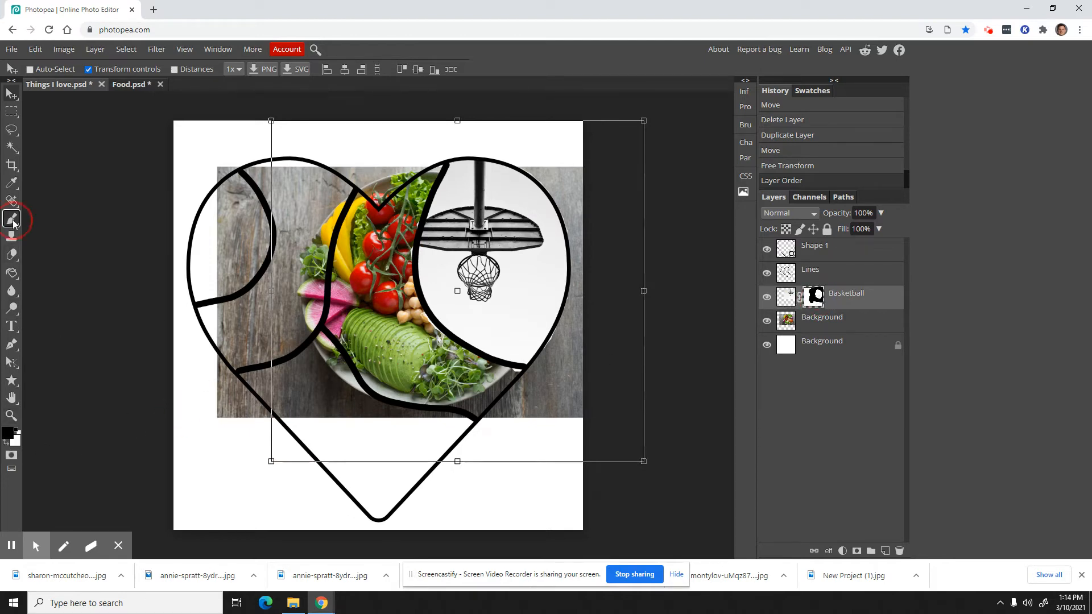
left_click(395, 342)
left_click(405, 343)
left_click(408, 345)
left_click_drag(408, 346, 402, 339)
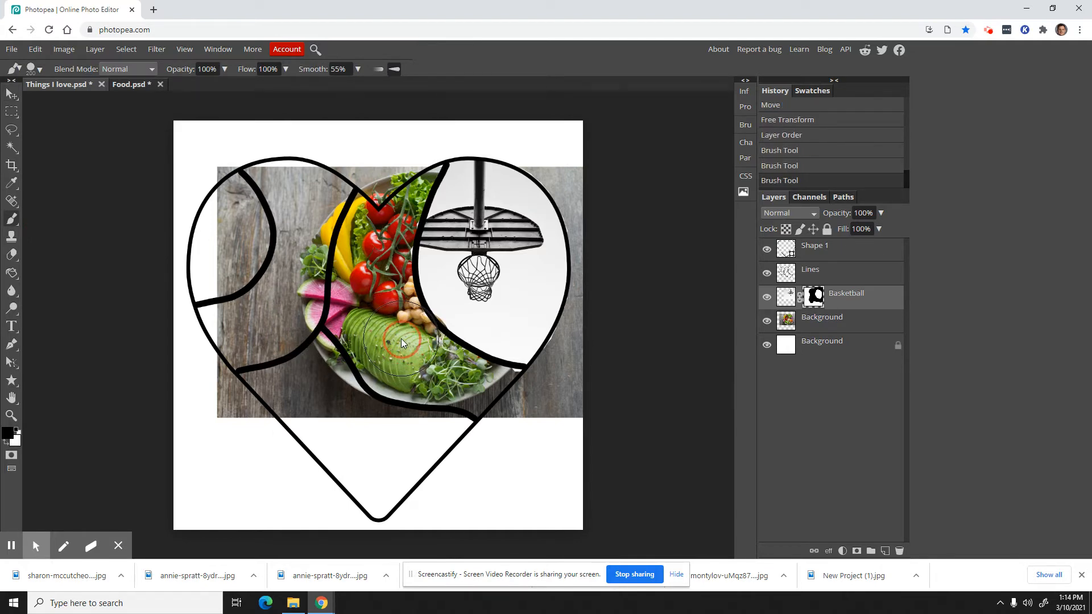
left_click(502, 404)
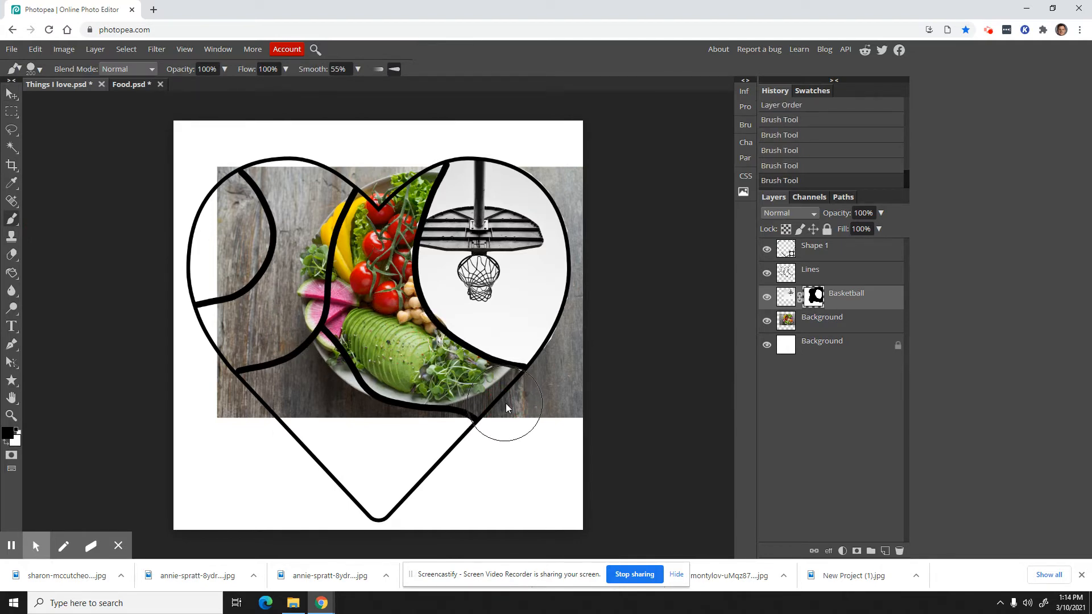
left_click(506, 404)
left_click(5, 444)
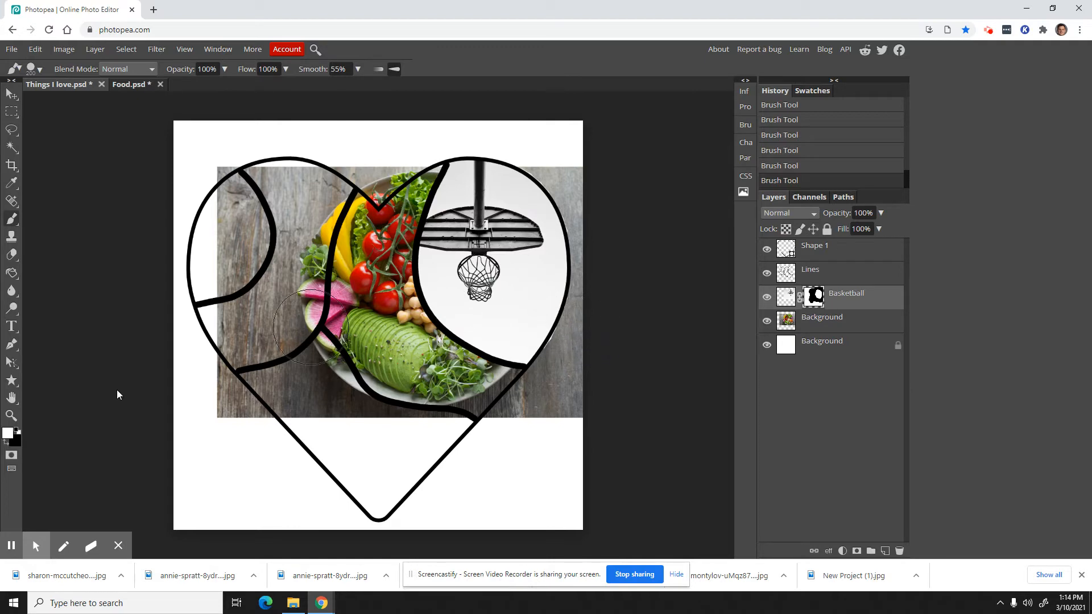
left_click(5, 446)
- Add a raster mask to the food layer and brush black to hide the photo around the heart's middle section
left_click(807, 323)
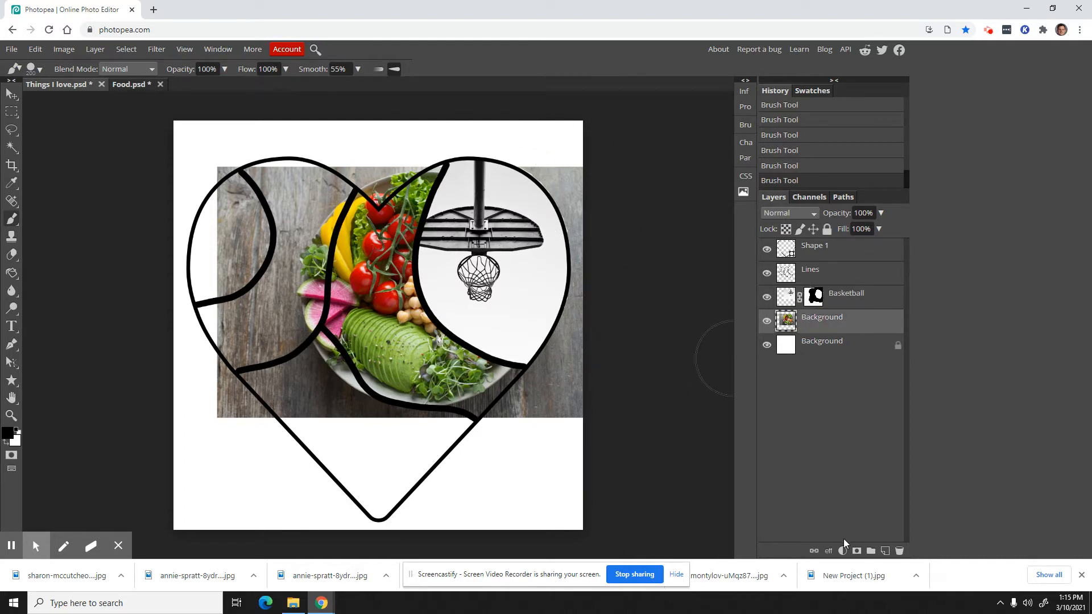
left_click(857, 552)
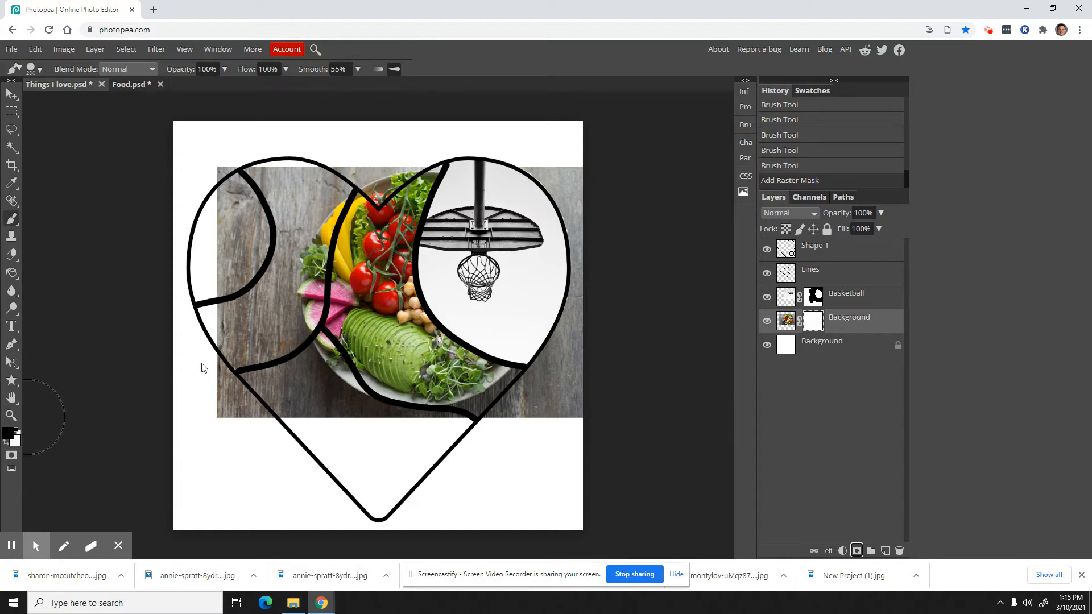
mouse_move(223, 374)
left_mouse_down()
mouse_move(239, 419)
mouse_move(275, 434)
mouse_move(263, 377)
mouse_move(223, 383)
mouse_move(230, 120)
mouse_move(273, 137)
mouse_move(264, 176)
mouse_move(306, 185)
mouse_move(327, 162)
mouse_move(316, 161)
mouse_move(288, 223)
mouse_move(307, 213)
mouse_move(295, 209)
mouse_move(304, 188)
mouse_move(274, 333)
left_mouse_up()
mouse_move(324, 483)
left_mouse_down()
mouse_move(301, 366)
mouse_move(292, 370)
mouse_move(363, 439)
mouse_move(344, 431)
mouse_move(455, 456)
mouse_move(532, 426)
mouse_move(520, 434)
mouse_move(531, 417)
mouse_move(523, 439)
mouse_move(568, 366)
mouse_move(561, 400)
mouse_move(579, 206)
mouse_move(552, 196)
mouse_move(542, 167)
mouse_move(575, 171)
mouse_move(568, 188)
left_mouse_up()
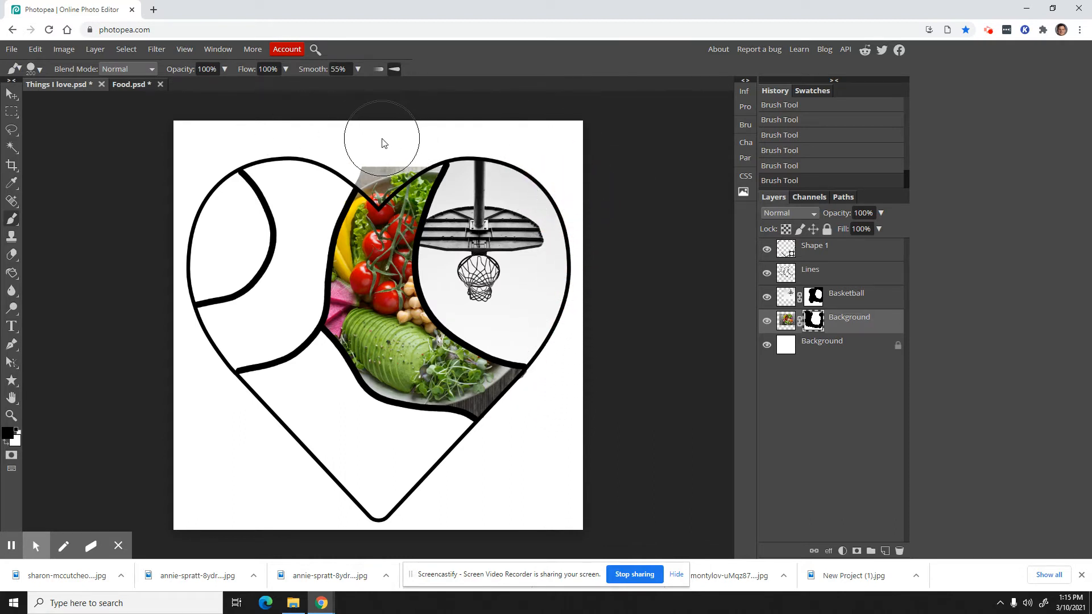
- Shrink the brush and paint the food layer's mask black along the outside of the heart's top notch
key("bracketleft")
key("bracketleft")
key("bracketleft")
key("bracketleft")
key("bracketleft")
key("bracketleft")
key("bracketleft")
left_click_drag(368, 161, 379, 196)
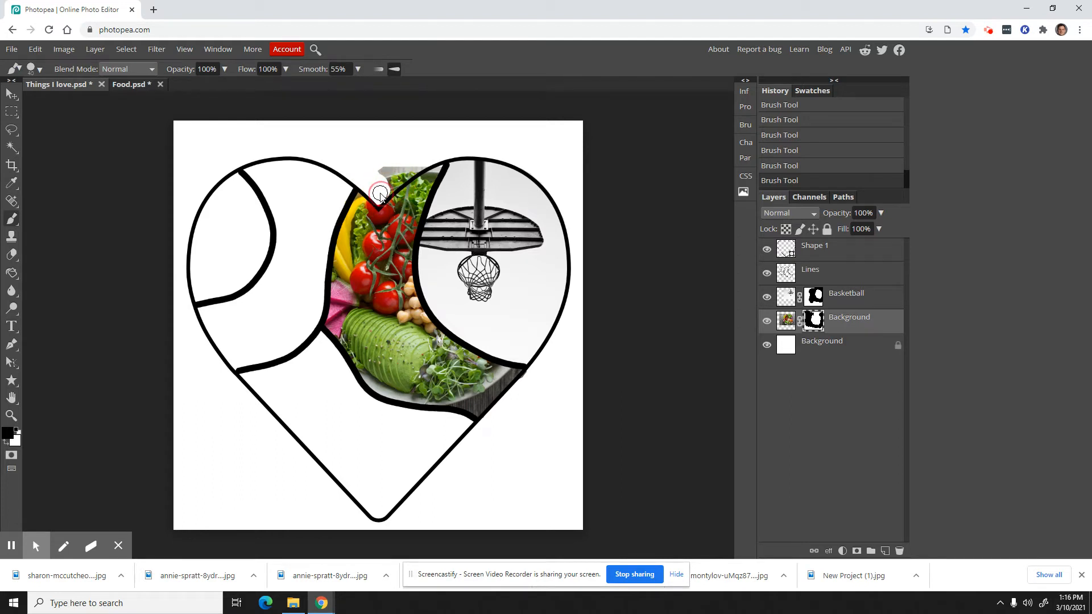
mouse_move(389, 181)
left_mouse_down()
mouse_move(395, 164)
mouse_move(385, 168)
mouse_move(421, 169)
mouse_move(388, 188)
mouse_move(396, 183)
mouse_move(378, 166)
mouse_move(407, 174)
left_mouse_up()
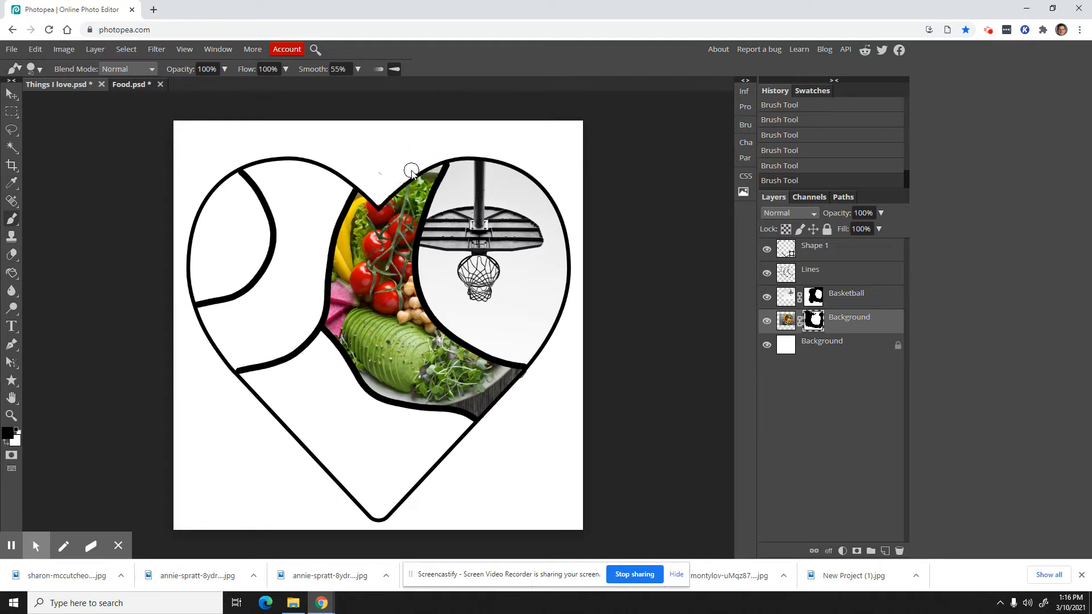
left_click(387, 191)
left_click(378, 170)
- Close Food.psd without saving and open the Reading image from the Photos for Photopea folder
left_click(160, 84)
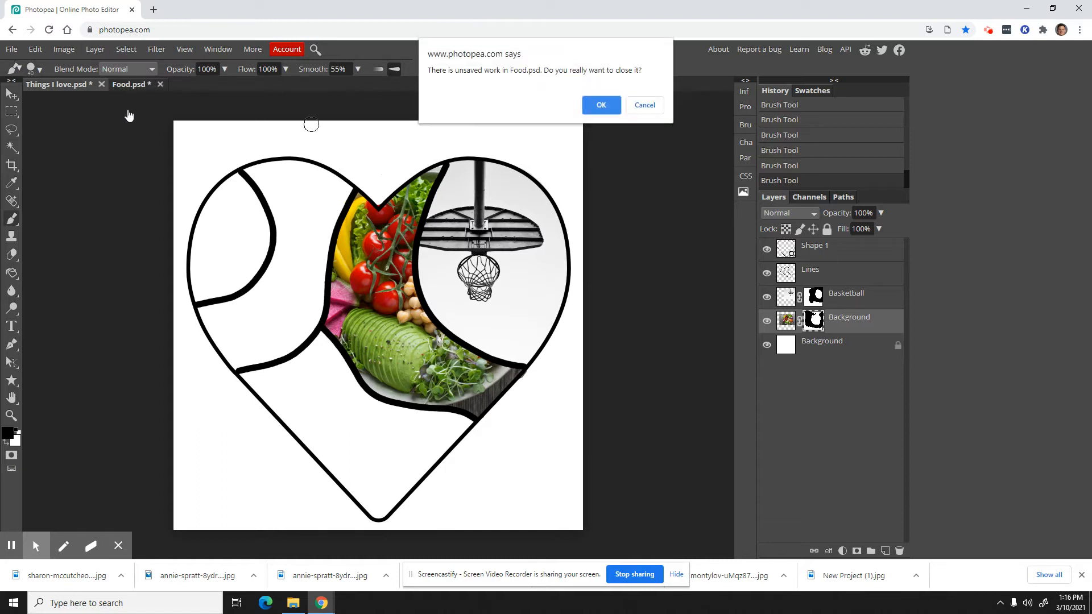
left_click(601, 106)
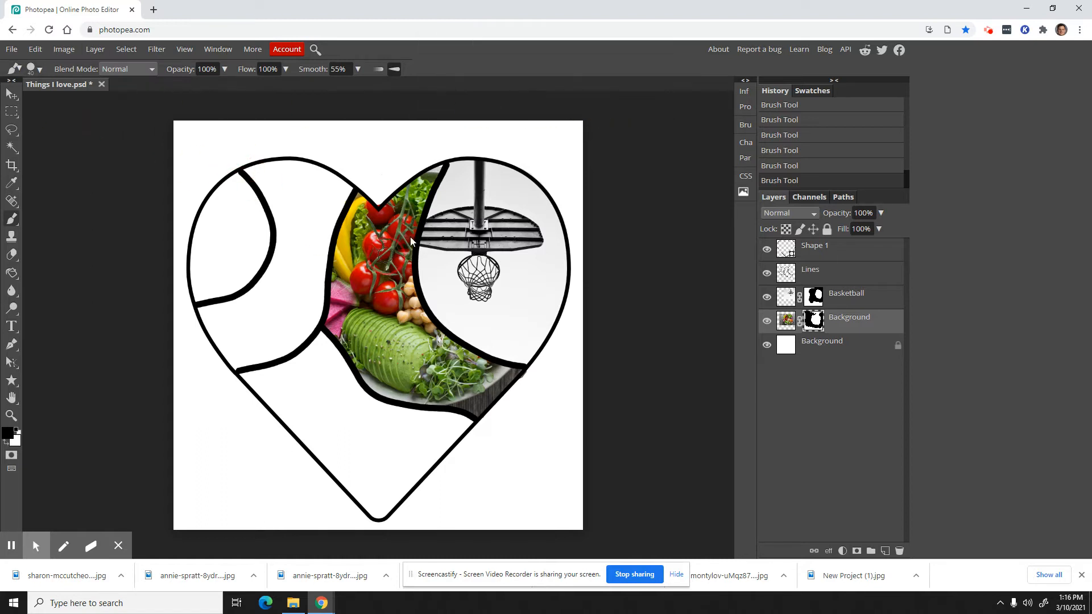
left_click(15, 52)
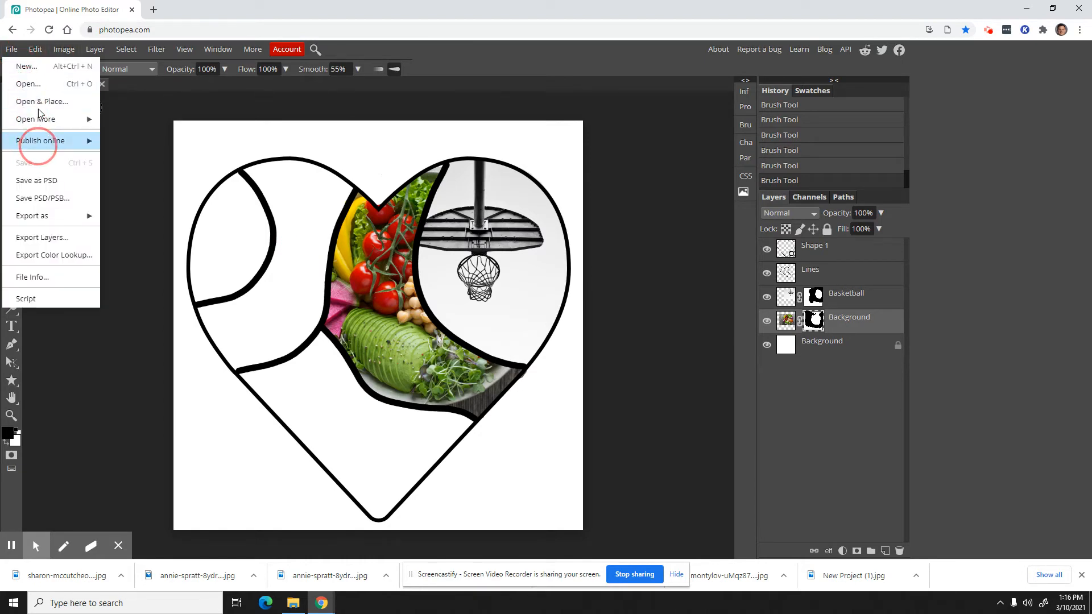
left_click(29, 85)
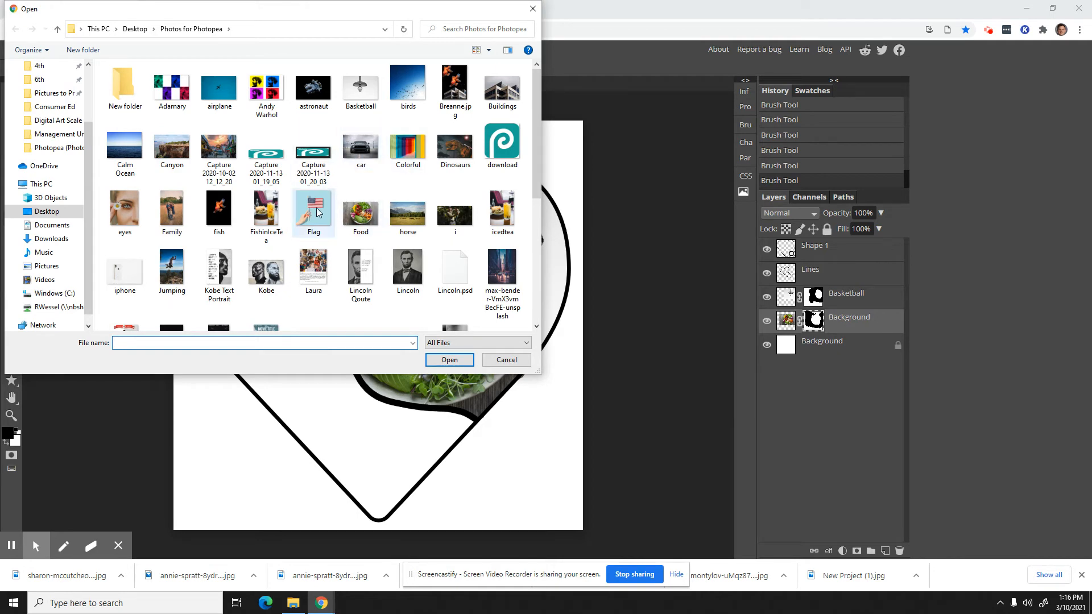
scroll(362, 163, "down", 4)
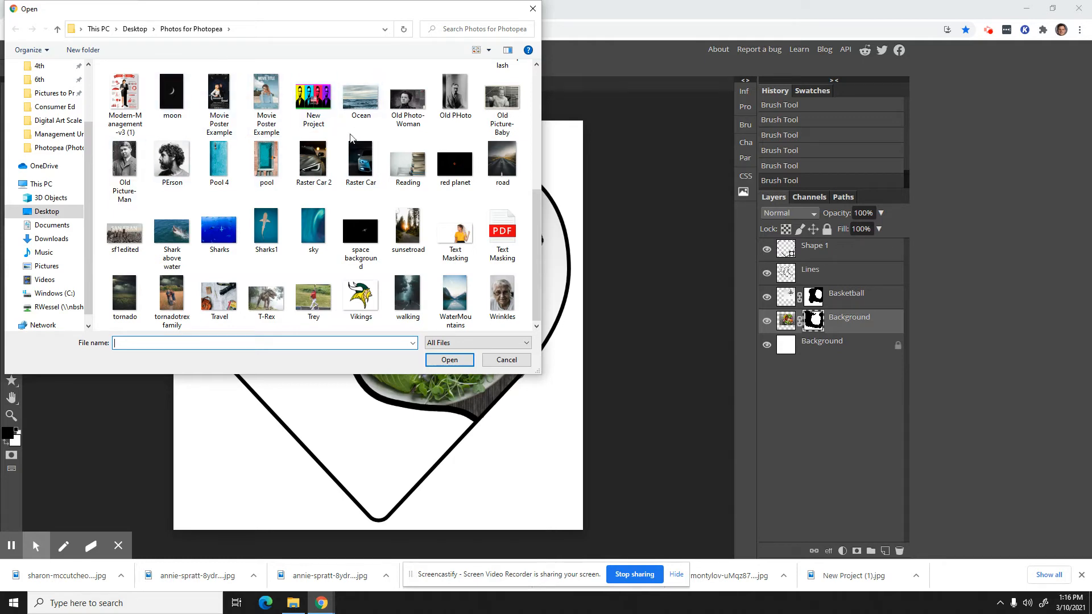
left_click(409, 175)
left_click(459, 356)
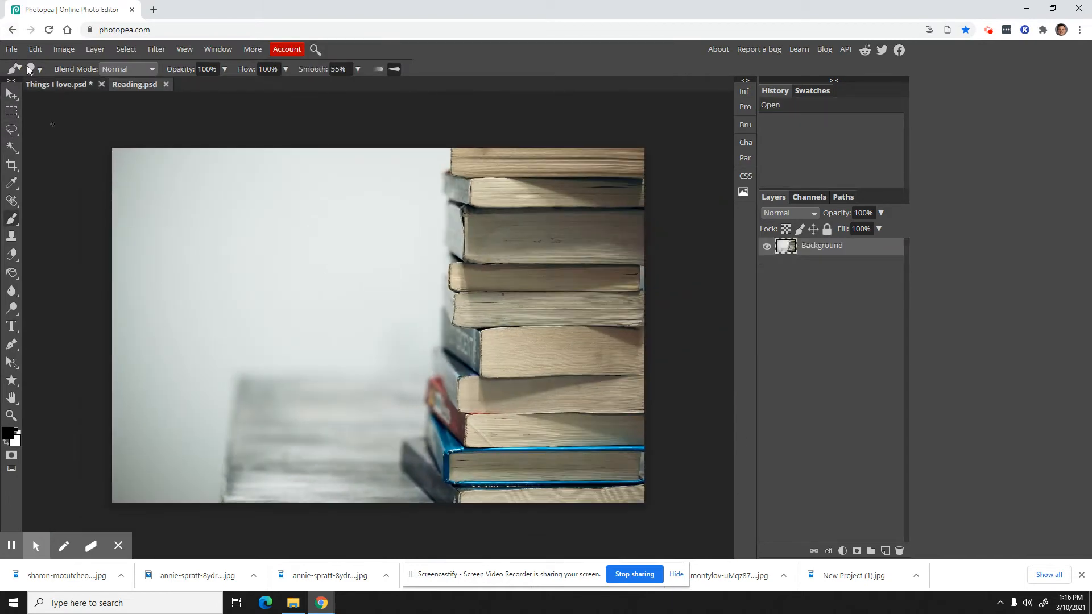
- Scale the Reading photo to about 19% and copy it into Things I love, covering the heart's bottom section
left_click(12, 93)
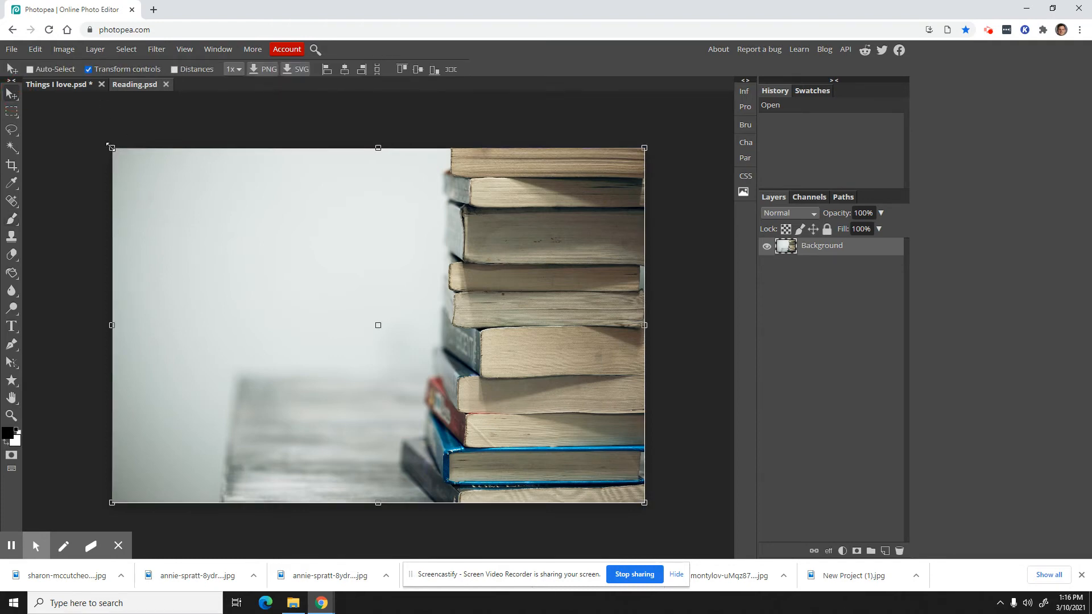
left_click_drag(112, 148, 542, 434)
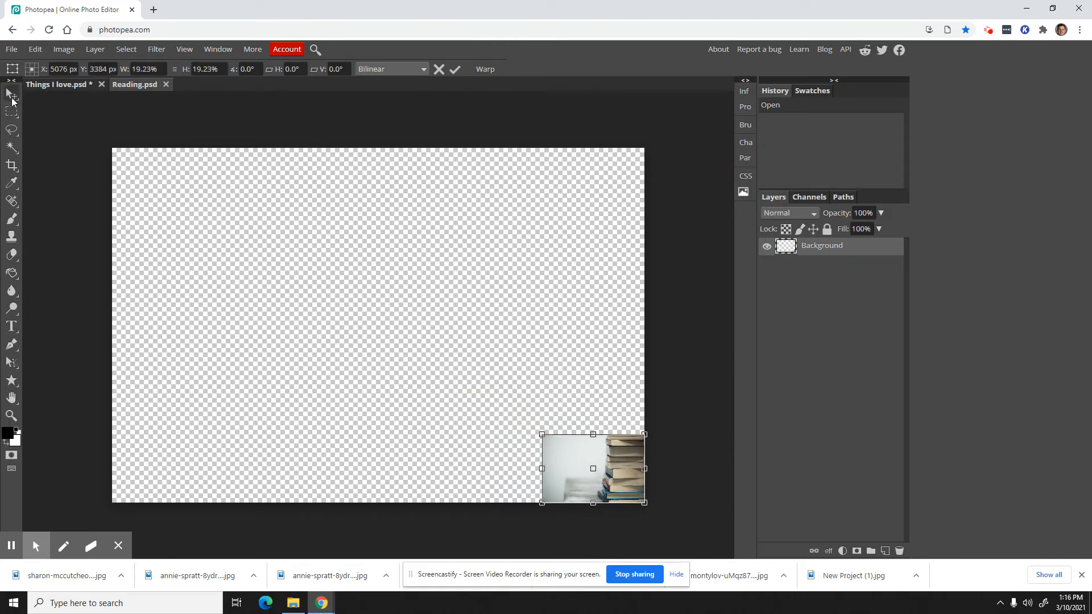
key("Return")
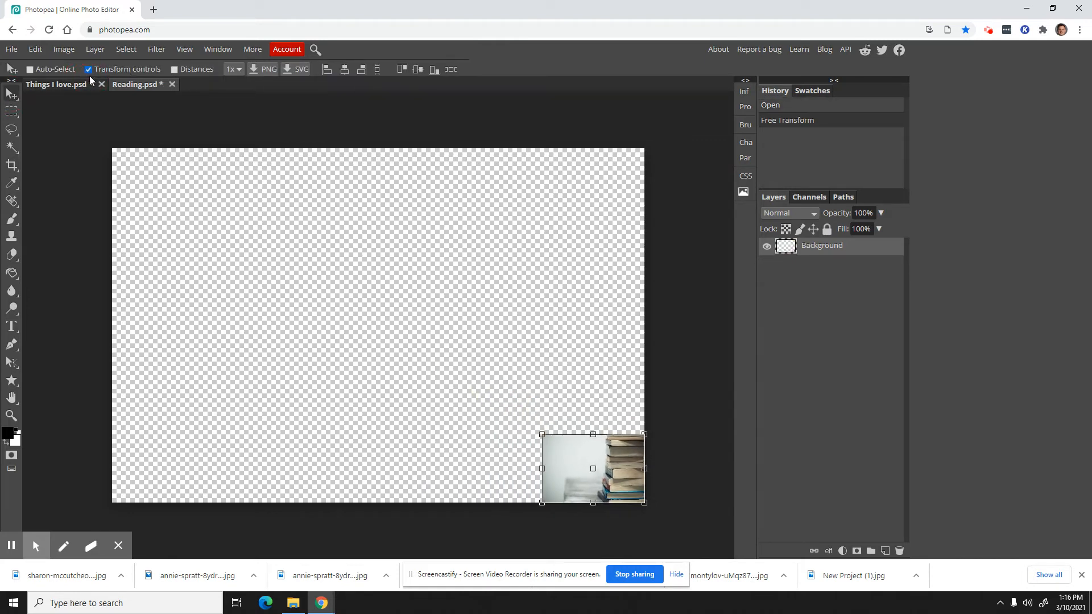
left_click(89, 69)
left_click_drag(571, 454, 293, 406)
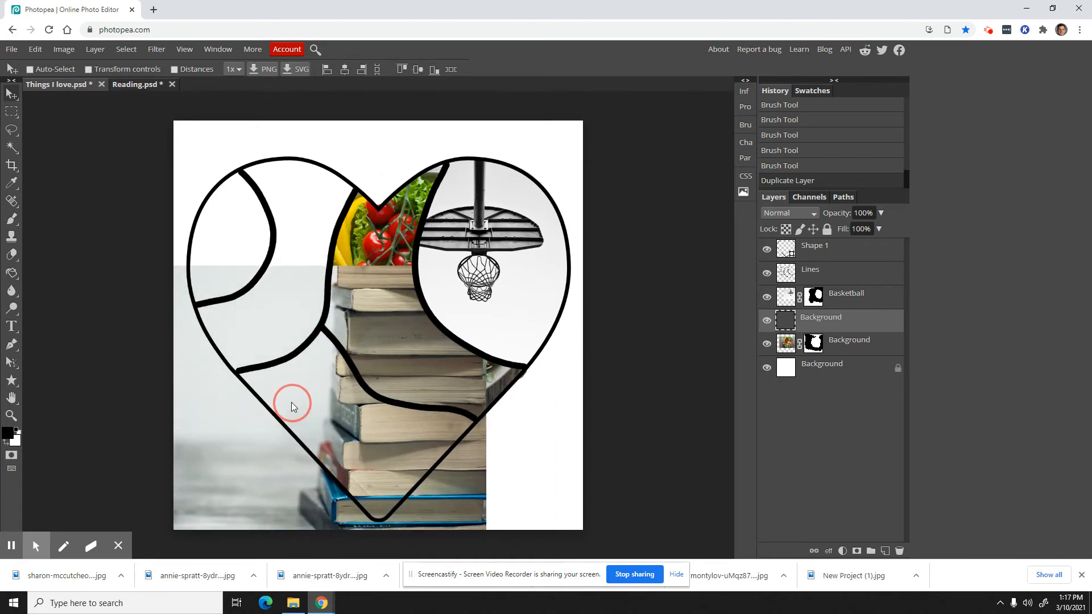
left_click_drag(291, 402, 291, 403)
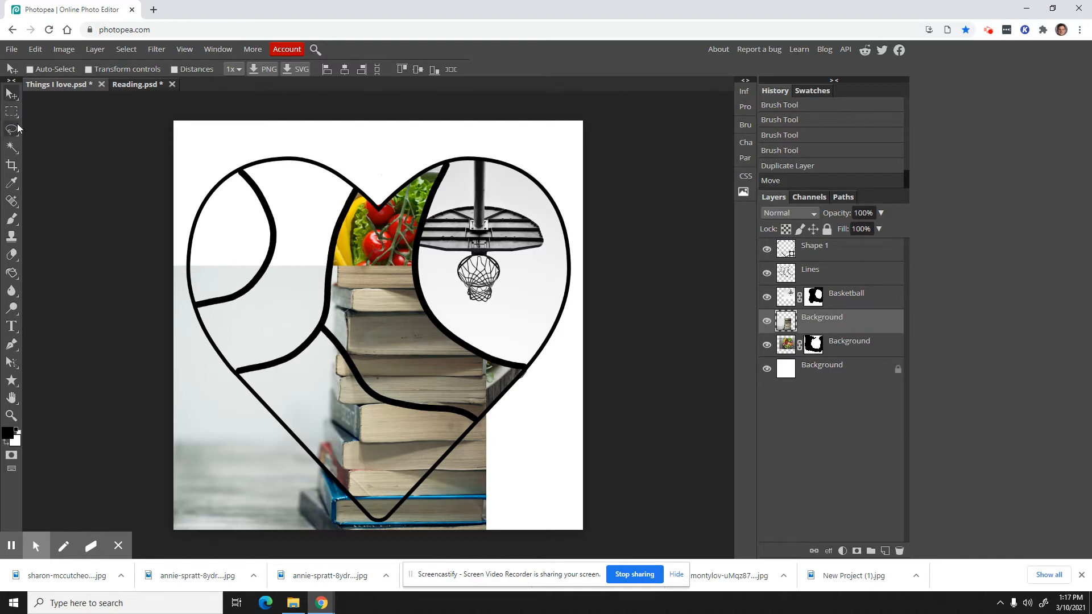
- Add a raster mask to the books layer and outline the area above the bottom section's dividing line with the Polygonal Lasso
left_click(857, 551)
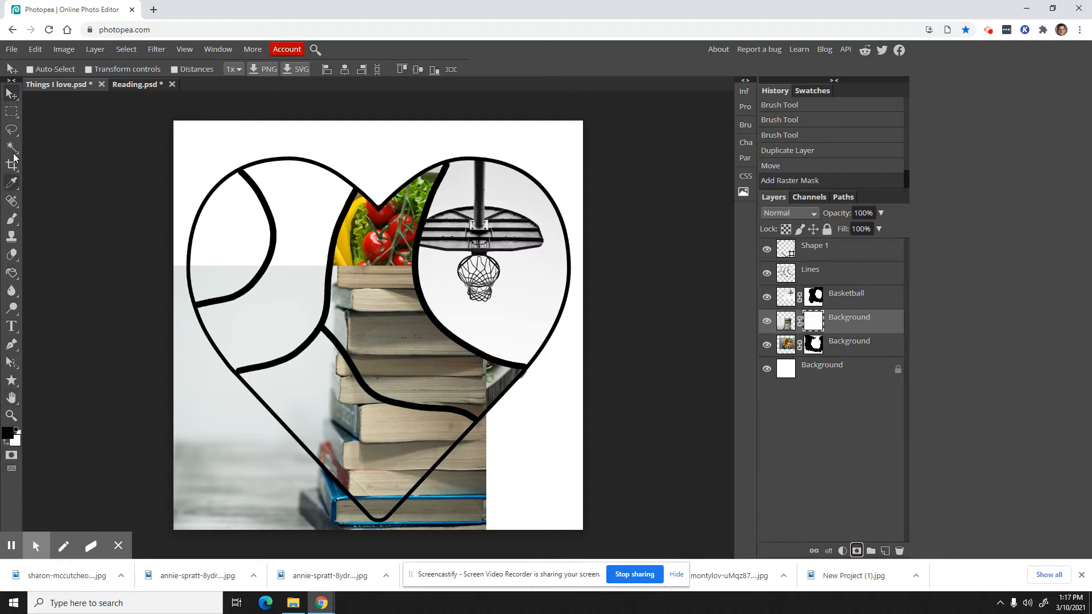
left_click(12, 130)
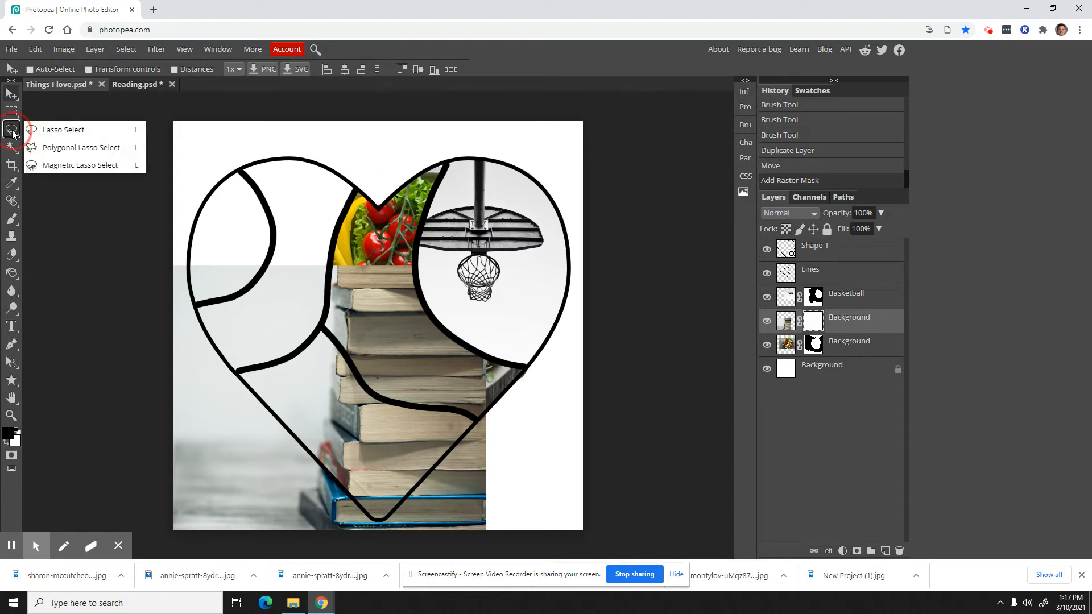
left_click(67, 147)
left_click(320, 329)
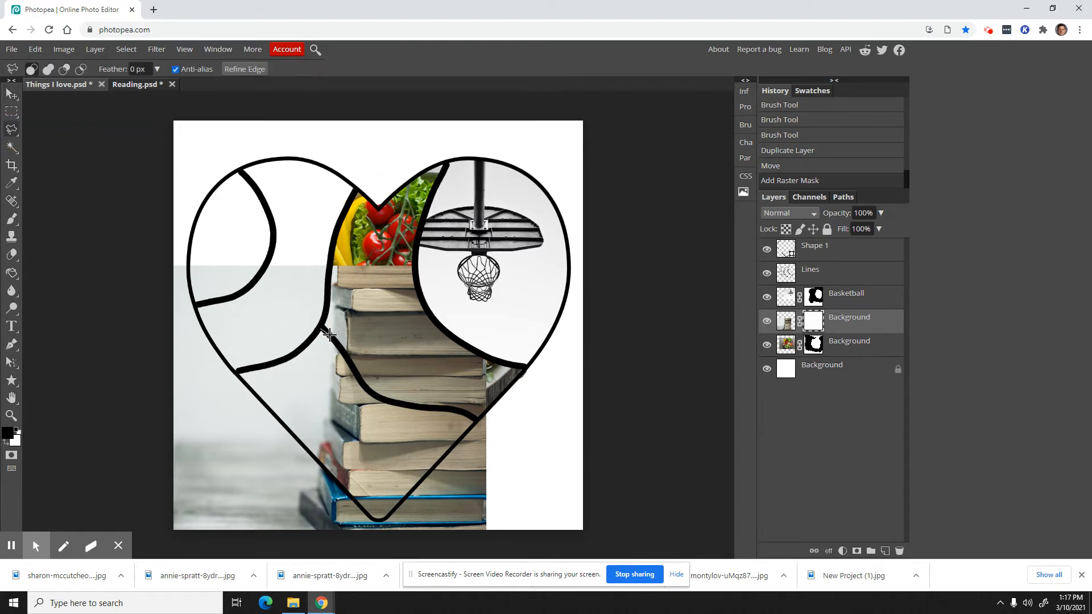
left_click(343, 352)
left_click(370, 394)
left_click(503, 430)
left_click(550, 341)
left_click(496, 238)
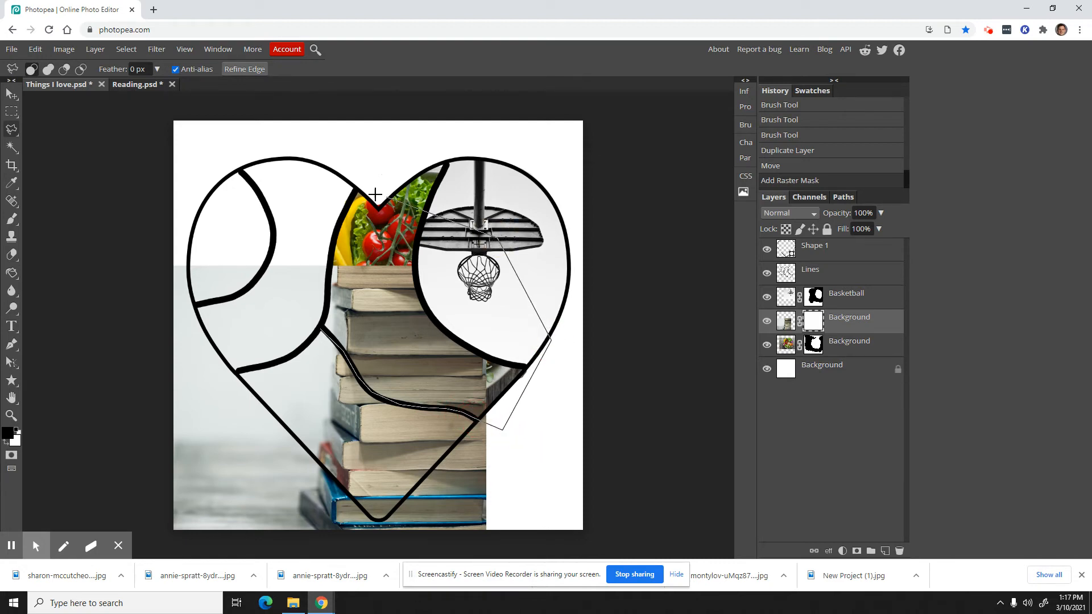
left_click(371, 194)
left_click(229, 244)
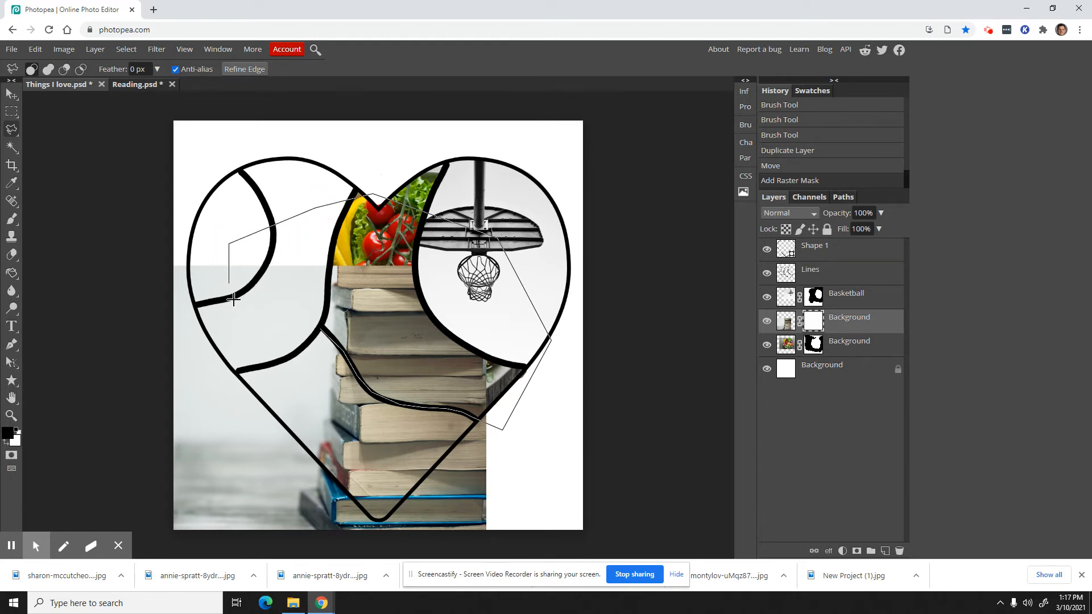
left_click(321, 329)
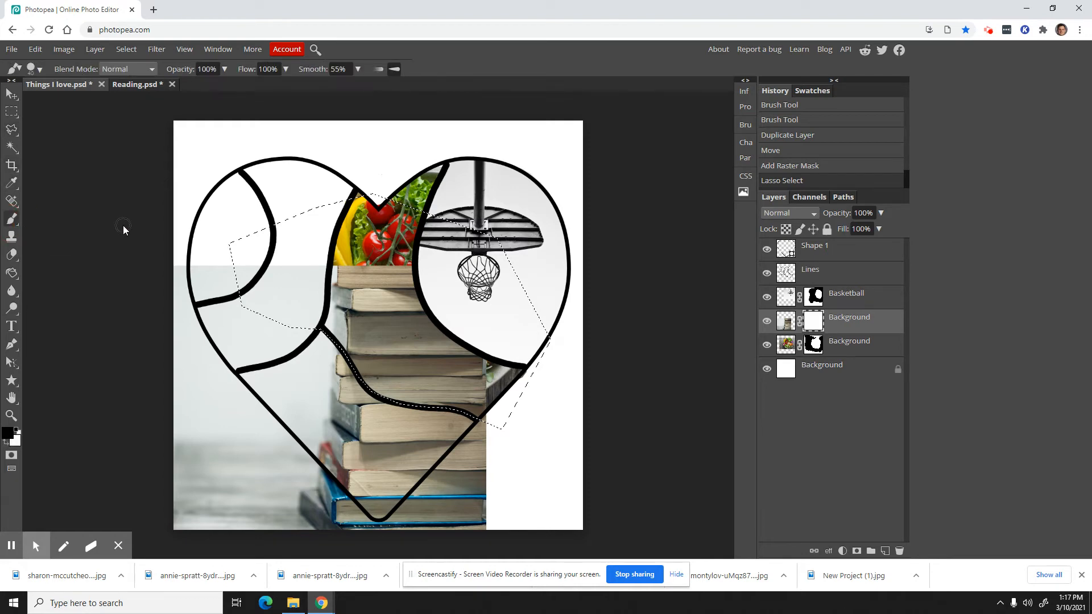
- Enlarge the brush and paint black on the books layer's mask inside the selection to hide the books there
key("bracketright")
key("bracketright")
key("bracketright")
key("bracketright")
key("bracketright")
key("bracketright")
key("bracketright")
key("bracketright")
key("bracketright")
key("bracketright")
mouse_move(252, 254)
left_mouse_down()
mouse_move(232, 280)
mouse_move(235, 305)
mouse_move(246, 269)
mouse_move(357, 232)
mouse_move(433, 294)
left_mouse_up()
mouse_move(360, 348)
left_mouse_down()
mouse_move(343, 382)
mouse_move(358, 389)
mouse_move(437, 372)
mouse_move(429, 405)
mouse_move(460, 410)
mouse_move(491, 396)
mouse_move(494, 422)
left_mouse_up()
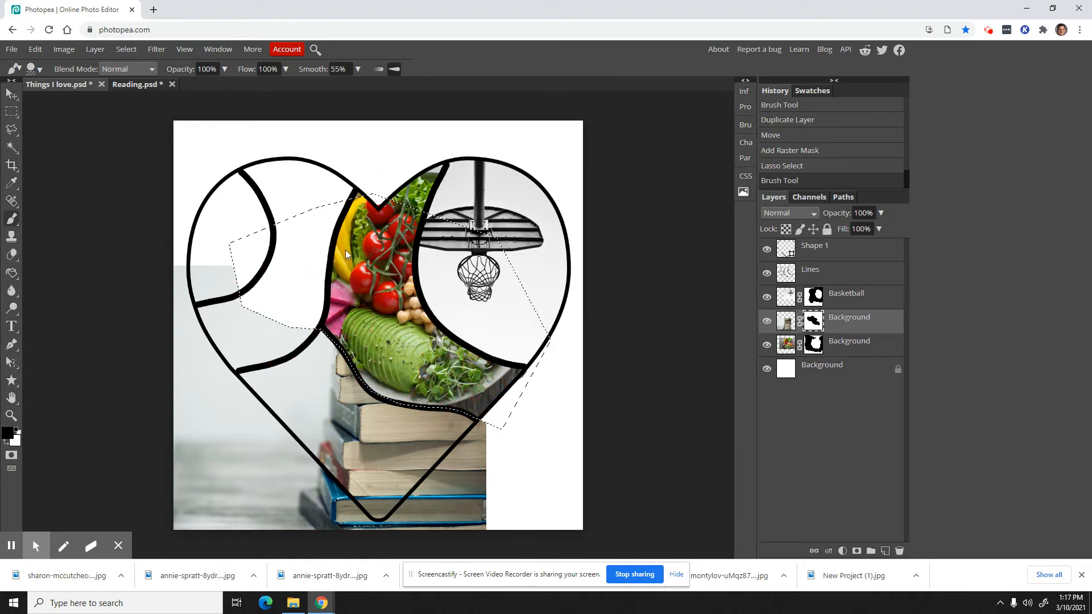
- Clear the selection and roughly paint black on the books layer's mask over the leftover photo in the heart's left sections and outside its lower-left edge
key("ctrl+d")
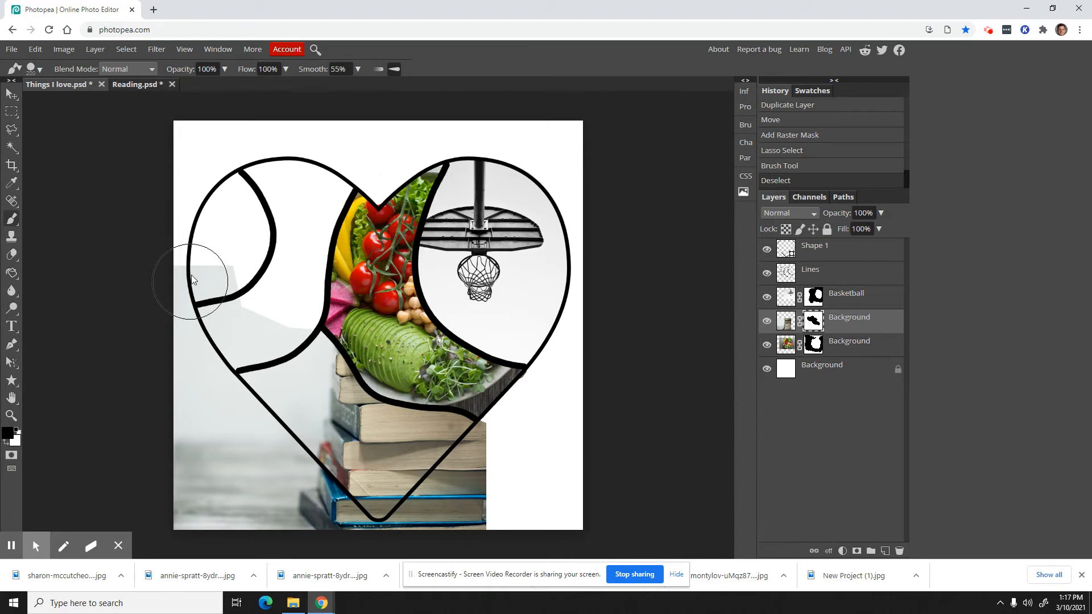
mouse_move(204, 272)
left_mouse_down()
mouse_move(188, 300)
mouse_move(222, 295)
mouse_move(237, 311)
mouse_move(230, 328)
left_mouse_up()
left_click(233, 331)
left_click(236, 333)
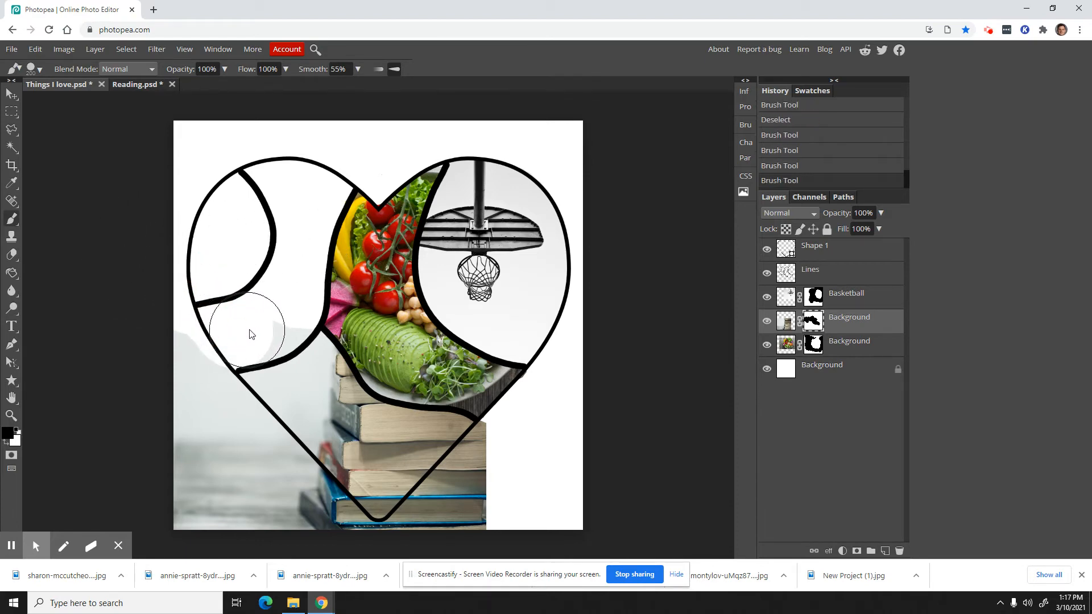
left_click(254, 329)
left_click(273, 317)
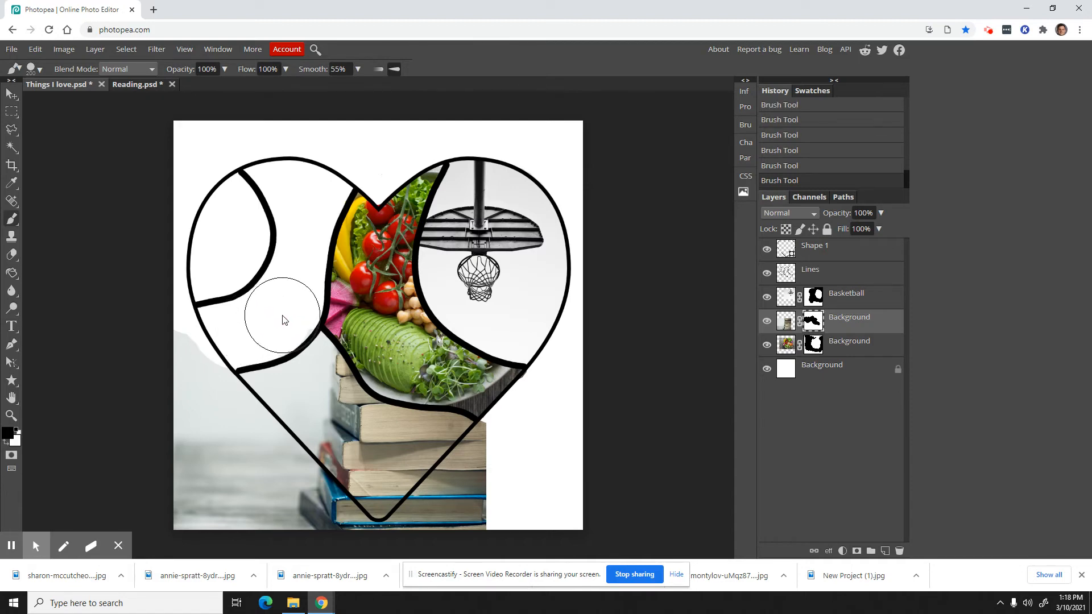
mouse_move(186, 353)
left_mouse_down()
mouse_move(172, 364)
mouse_move(197, 500)
mouse_move(207, 358)
mouse_move(264, 514)
mouse_move(299, 546)
left_mouse_up()
left_click_drag(230, 540, 227, 535)
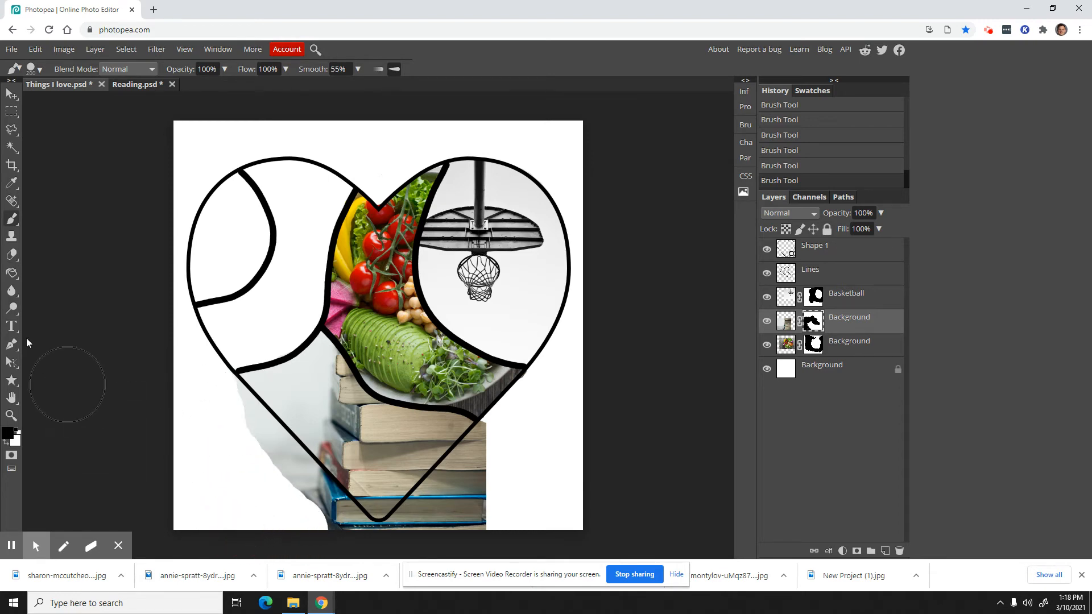
- Outline the area outside the heart's lower-left edge with the Polygonal Lasso, mask the books there with black, and deselect
left_click(13, 131)
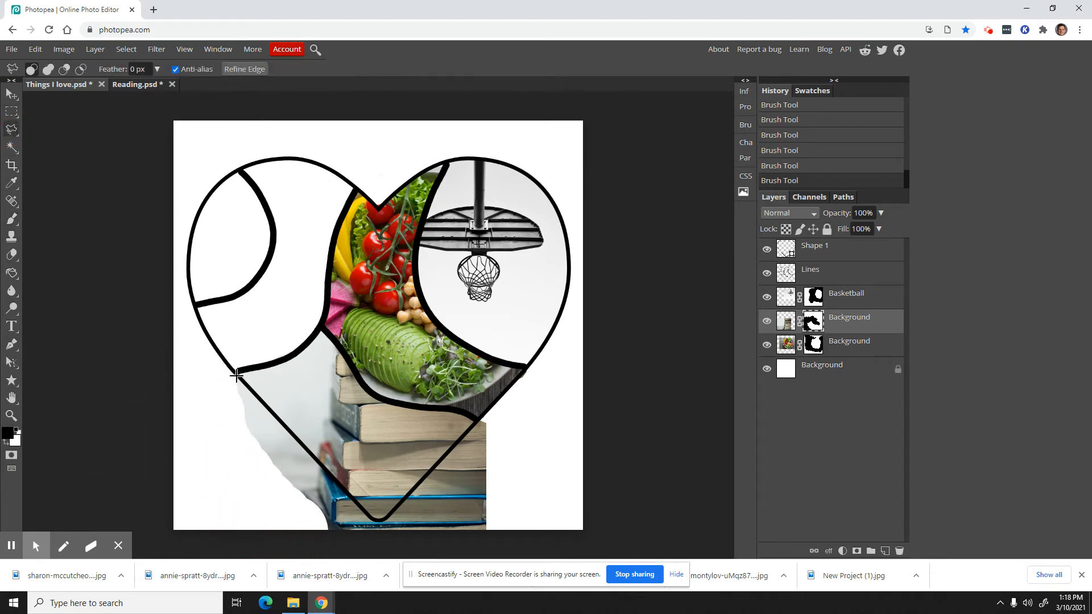
left_click(237, 376)
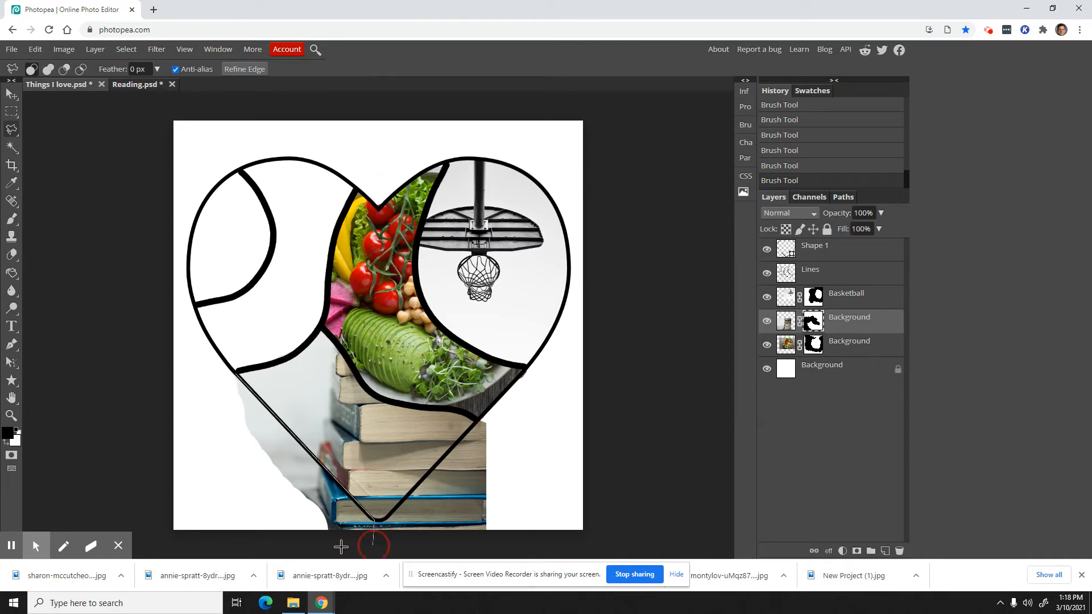
double_click(205, 374)
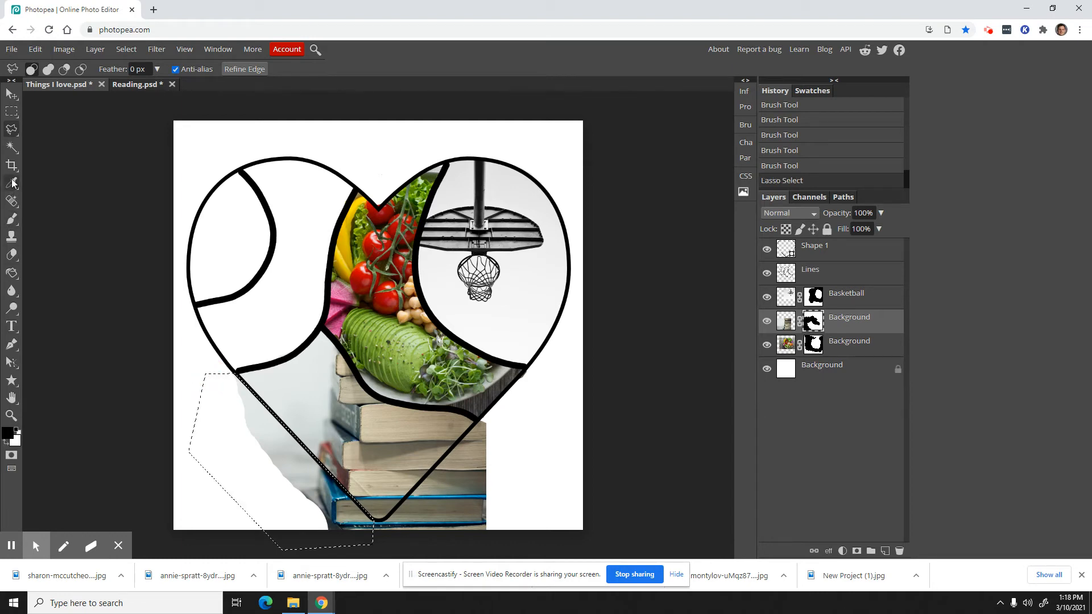
left_click(11, 219)
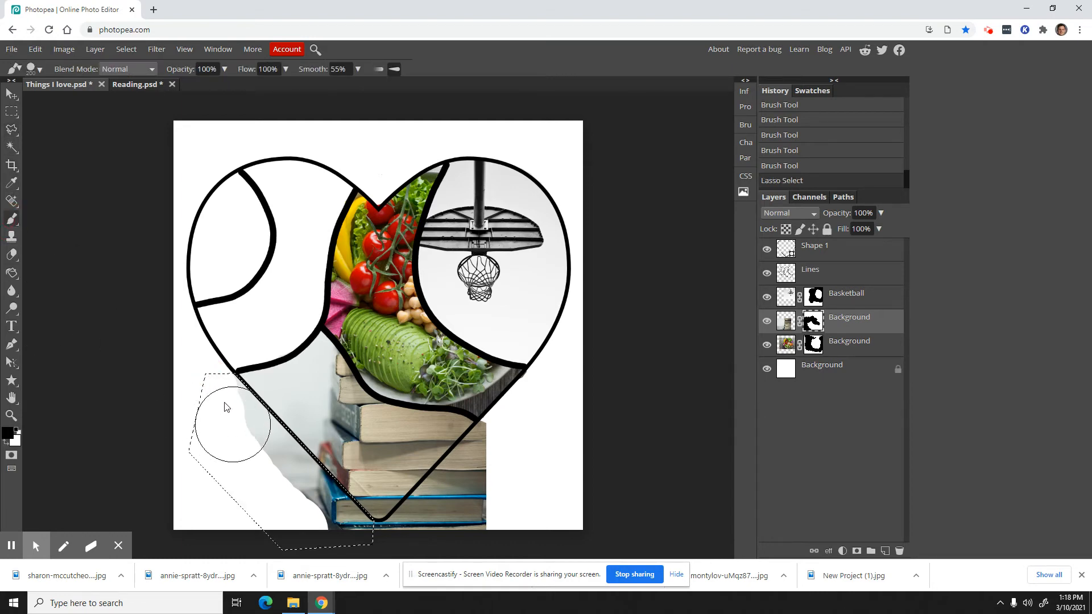
mouse_move(227, 406)
left_mouse_down()
mouse_move(246, 415)
mouse_move(317, 510)
mouse_move(370, 532)
left_mouse_up()
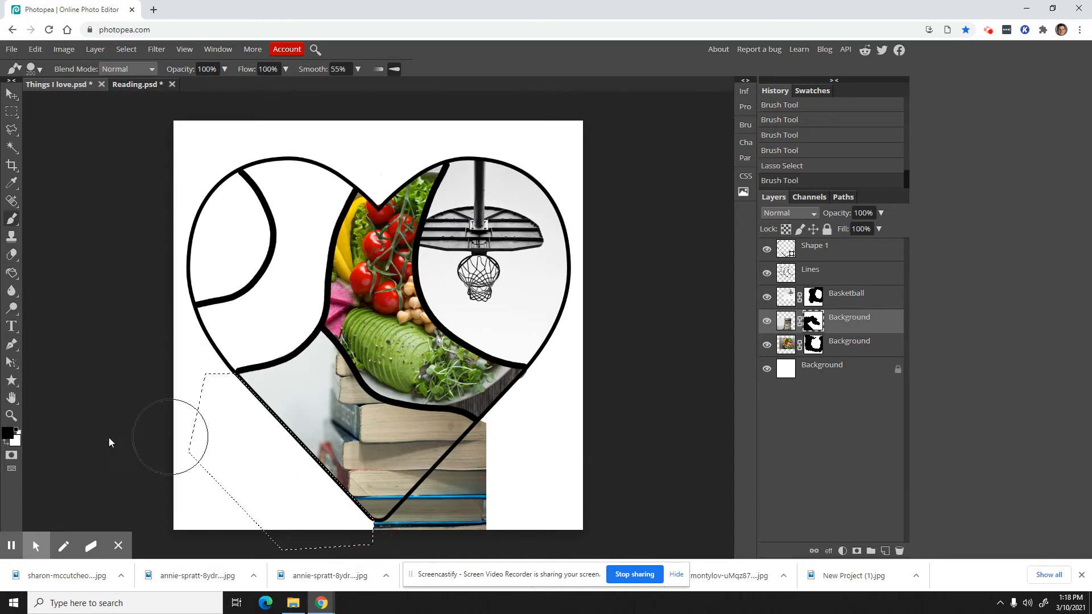
key("ctrl+d")
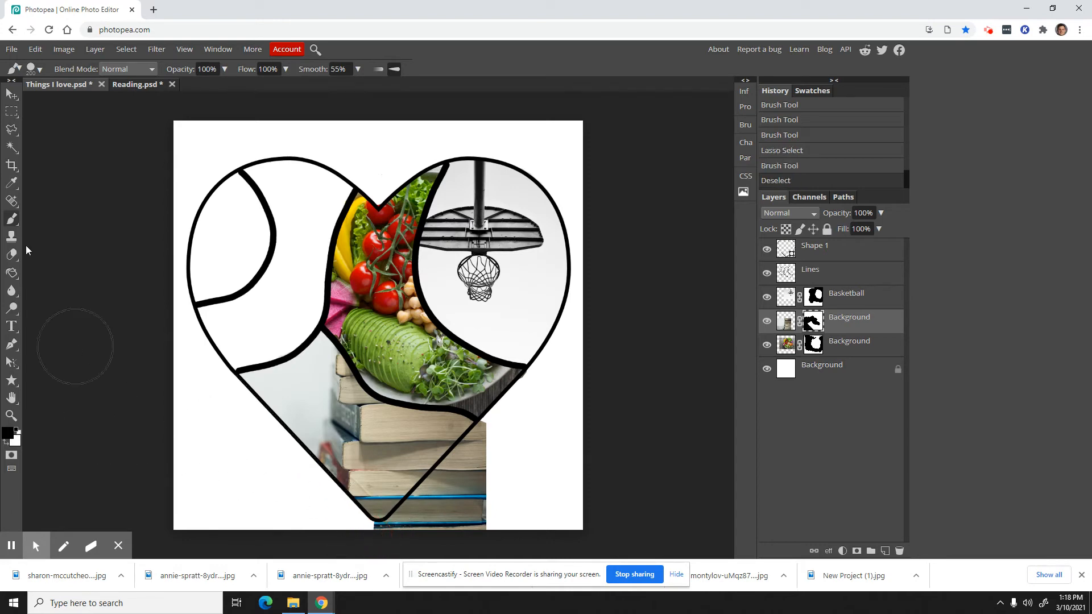
- Lasso the area outside the heart's lower-right edge and tip, paint it black on the books layer's mask, and deselect
left_click(12, 130)
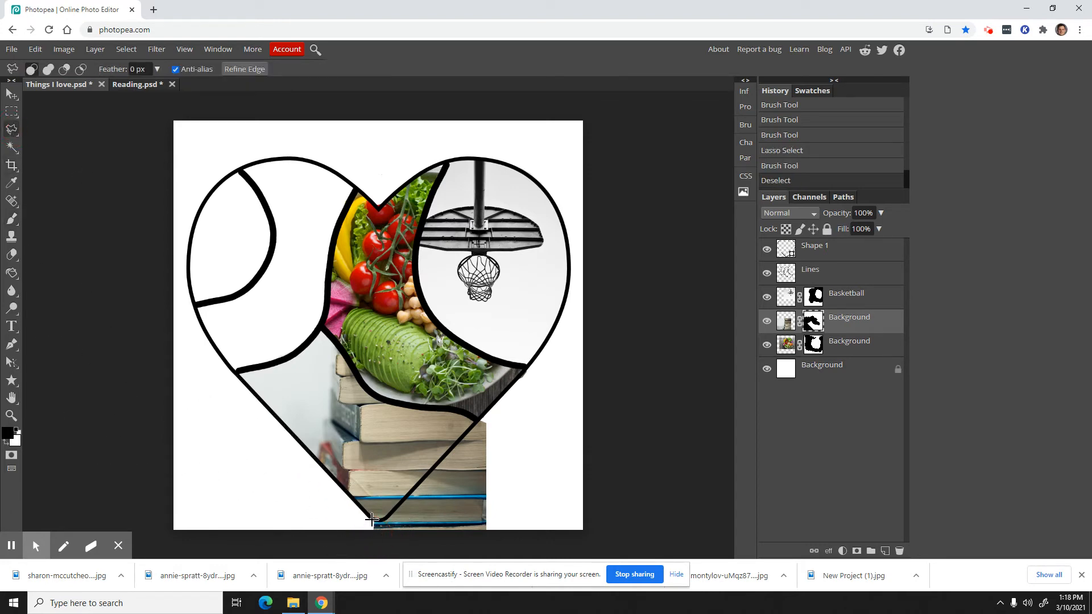
mouse_move(363, 543)
left_mouse_down()
mouse_move(508, 544)
mouse_move(519, 534)
mouse_move(521, 401)
left_mouse_up()
left_click_drag(388, 497, 387, 521)
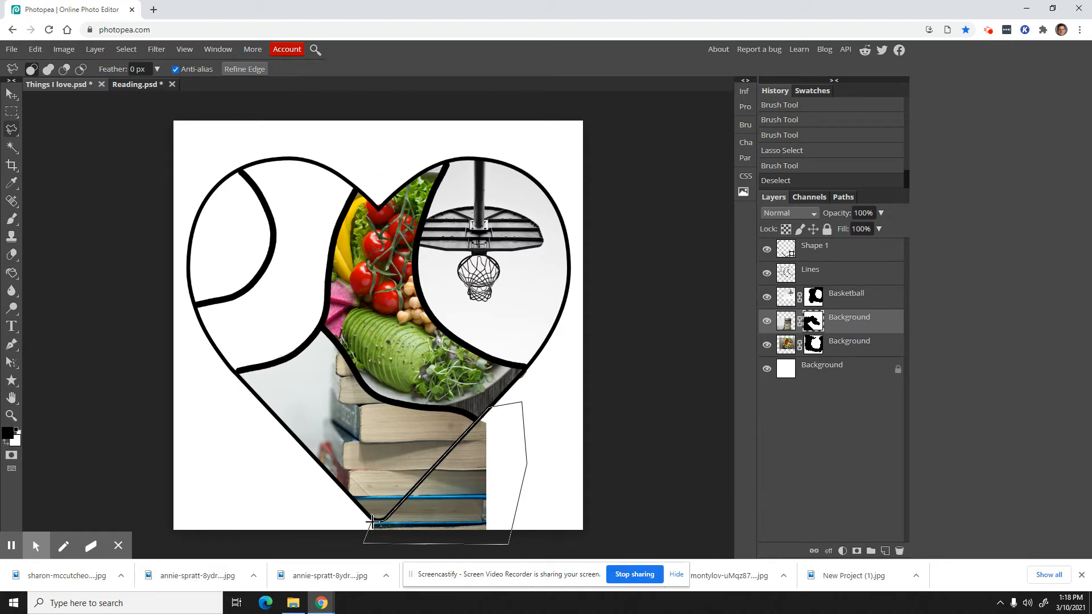
left_click_drag(367, 518, 367, 519)
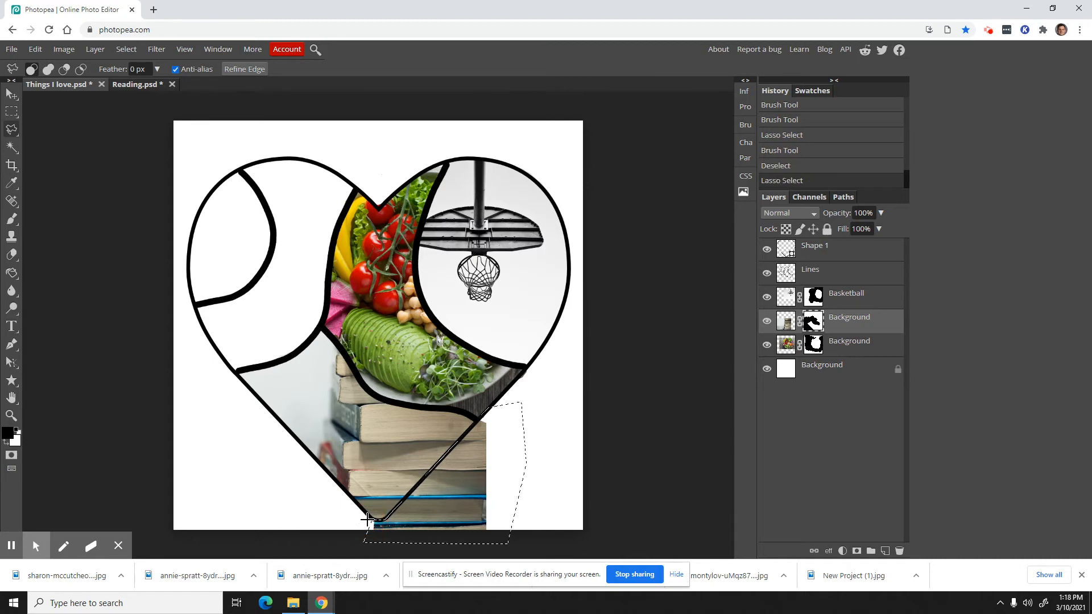
left_click(8, 223)
mouse_move(476, 524)
left_mouse_down()
mouse_move(444, 484)
mouse_move(422, 481)
mouse_move(438, 466)
mouse_move(339, 541)
mouse_move(488, 506)
left_mouse_up()
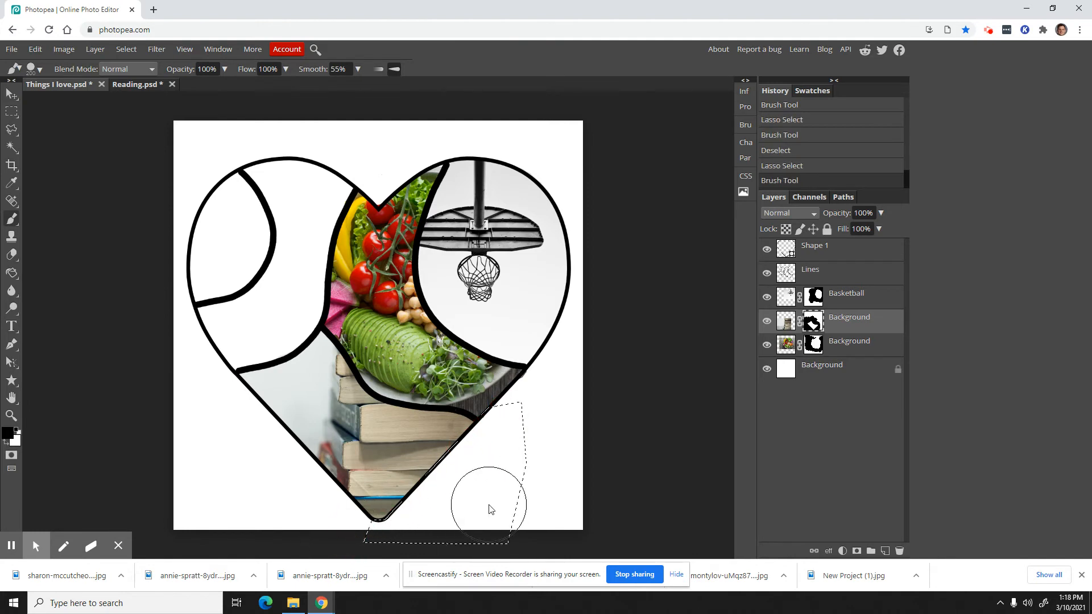
key("ctrl+d")
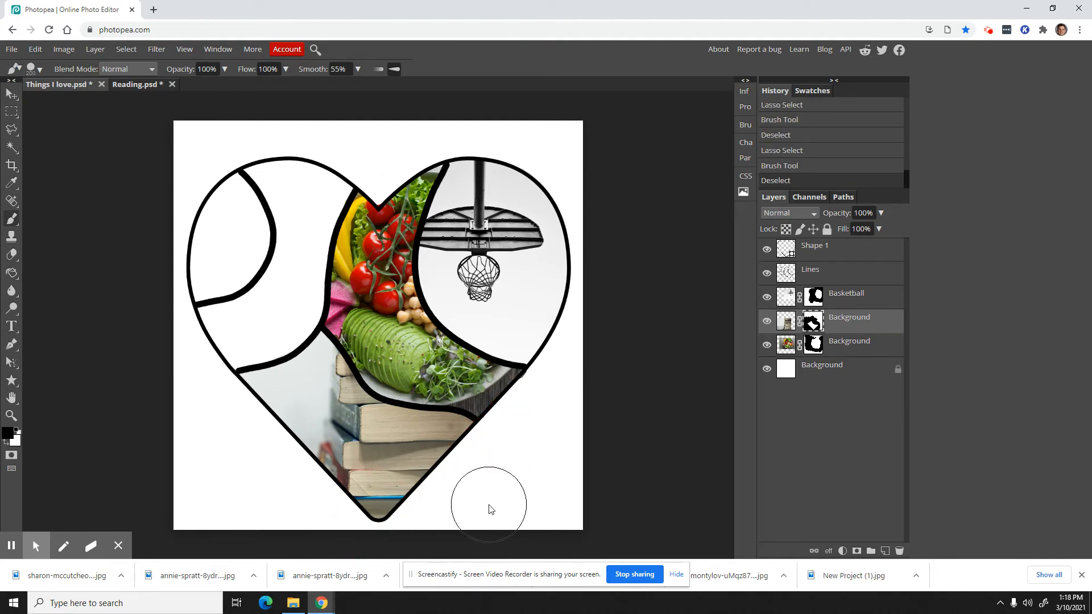
- Close Reading.psd without saving and open the Travel image from the Photos for Photopea folder
left_click(172, 85)
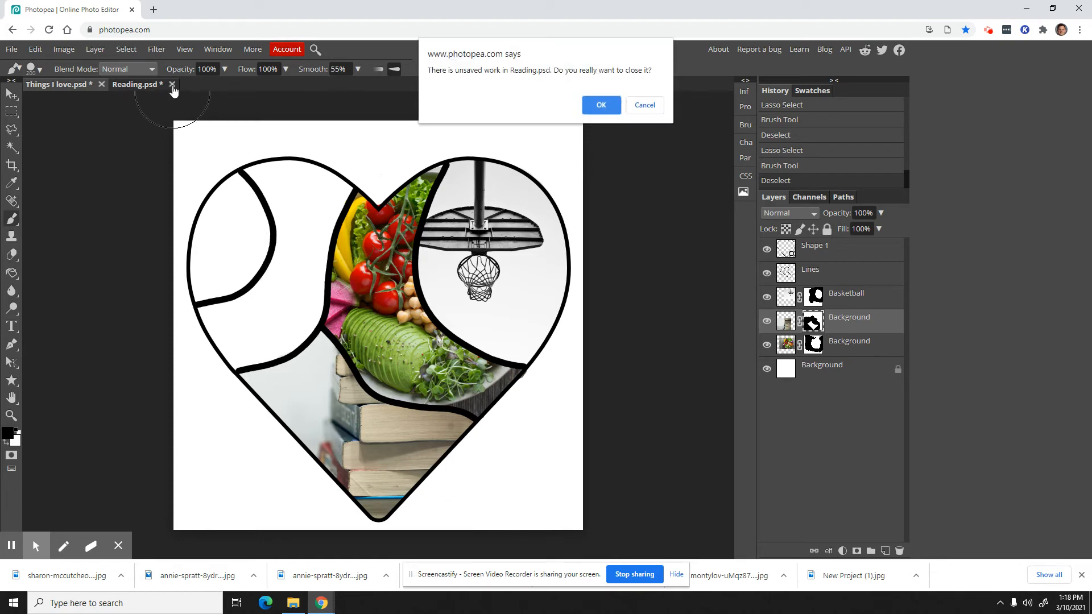
left_click(608, 106)
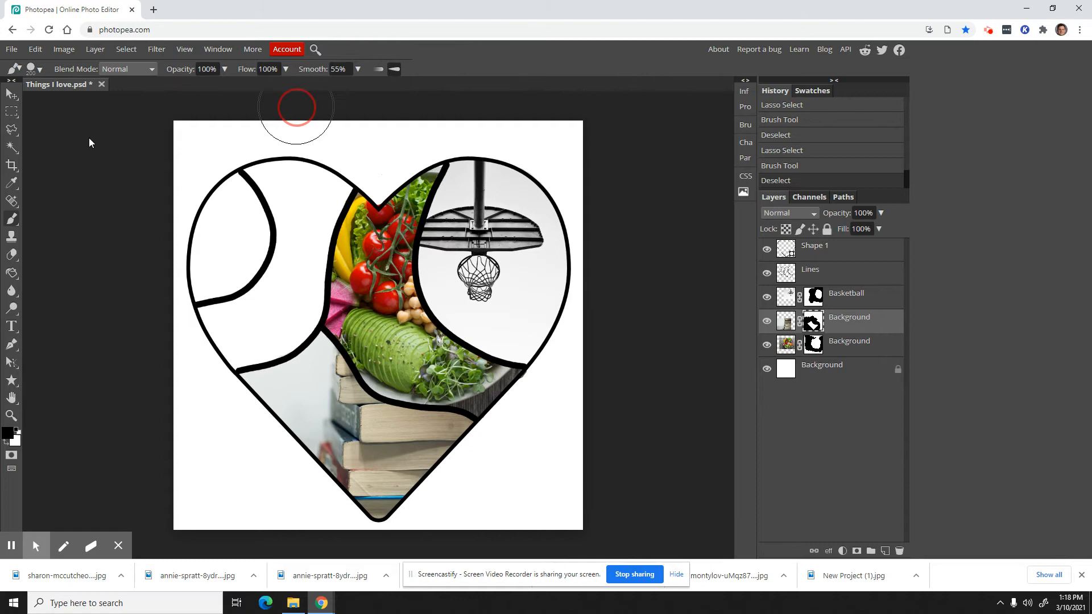
left_click(11, 49)
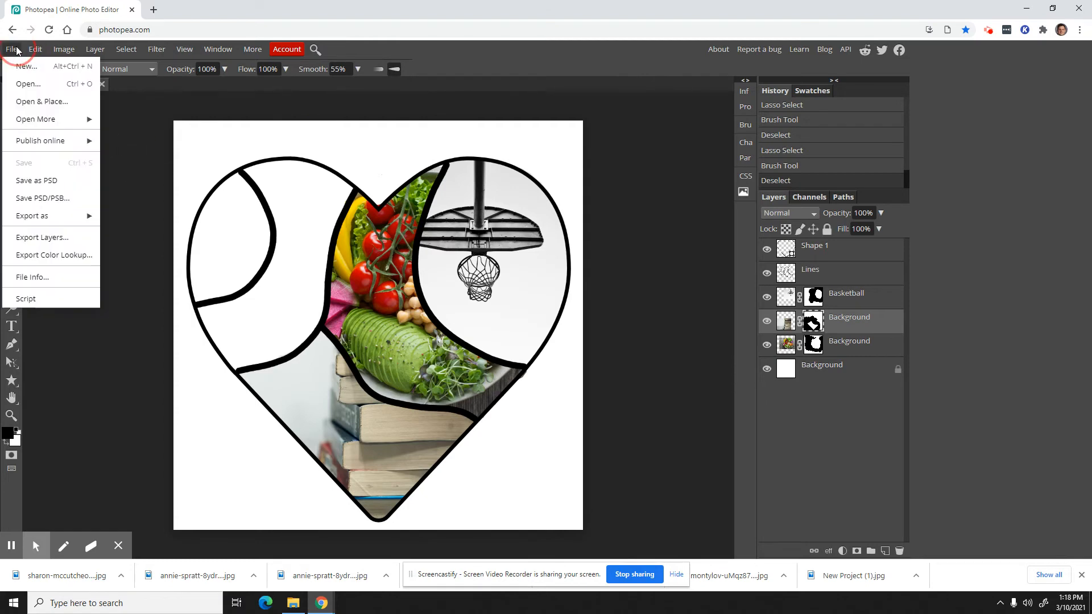
left_click(46, 84)
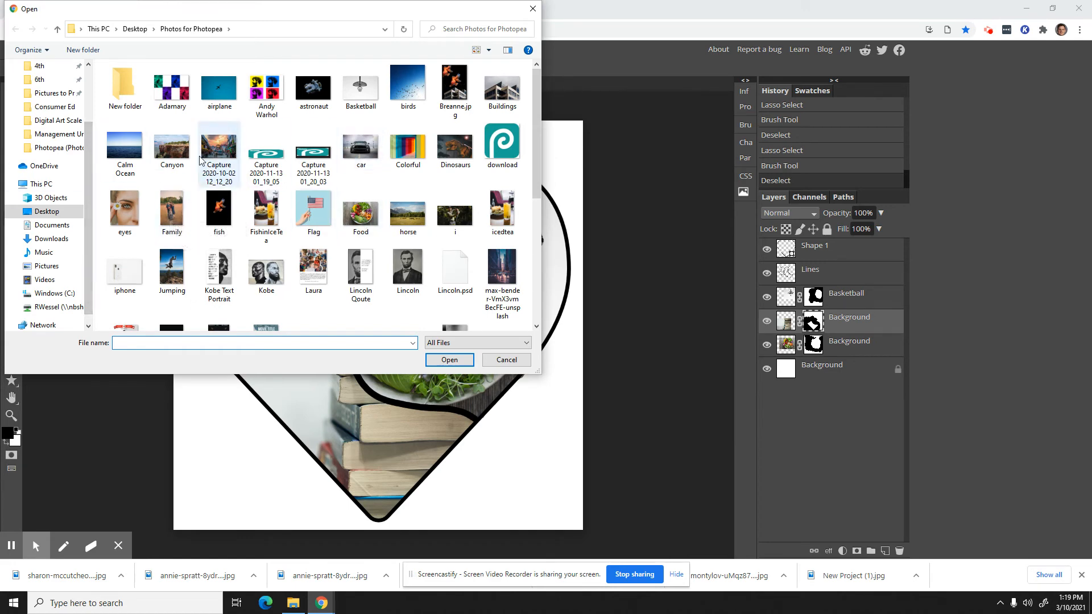
left_click_drag(535, 165, 500, 312)
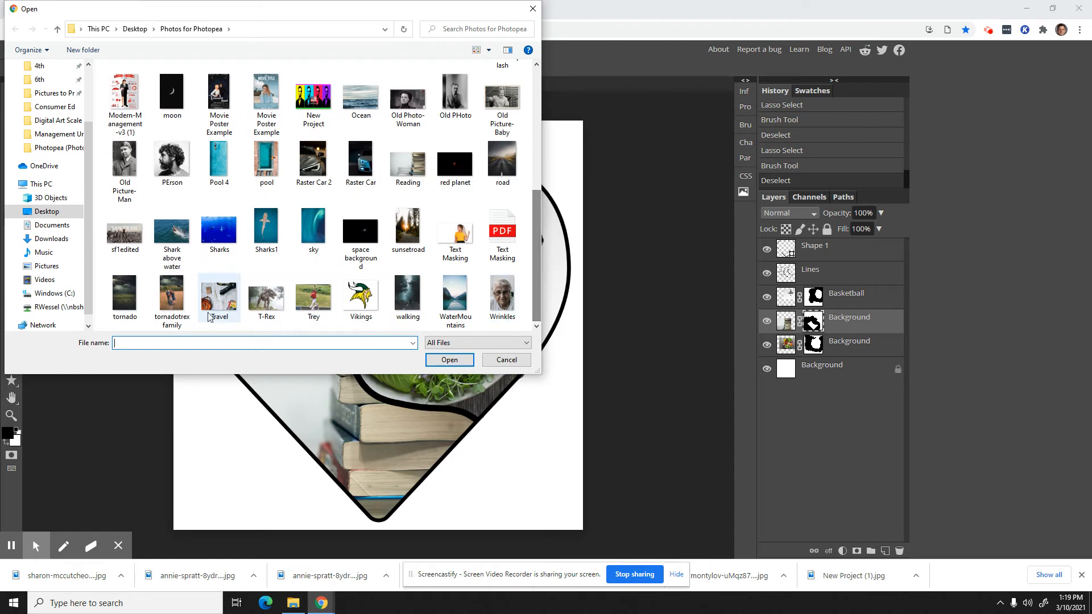
left_click(226, 302)
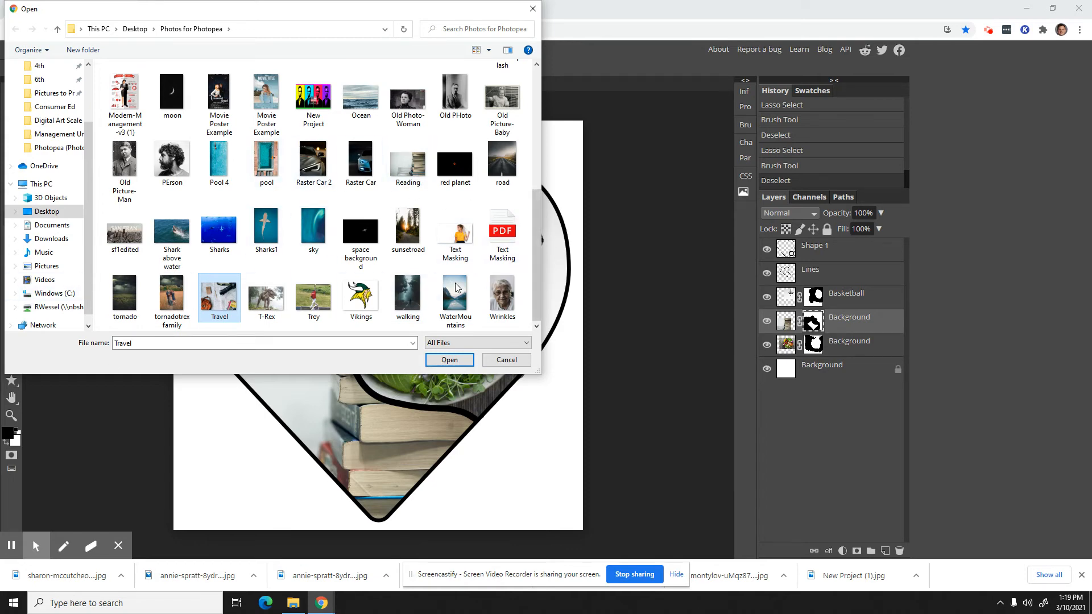
left_click_drag(535, 231, 529, 108)
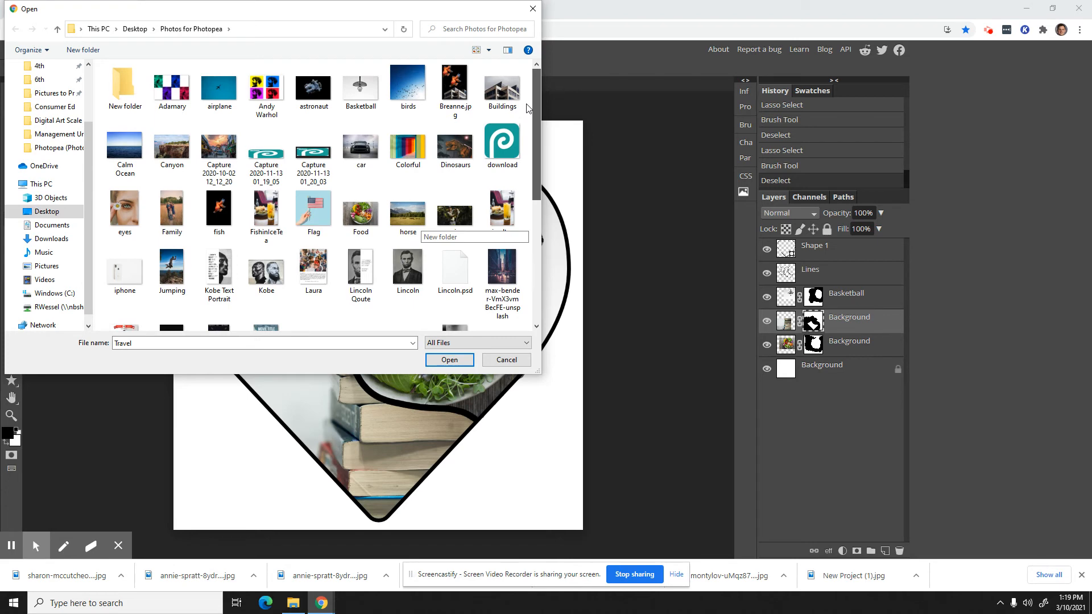
left_click_drag(527, 114, 518, 236)
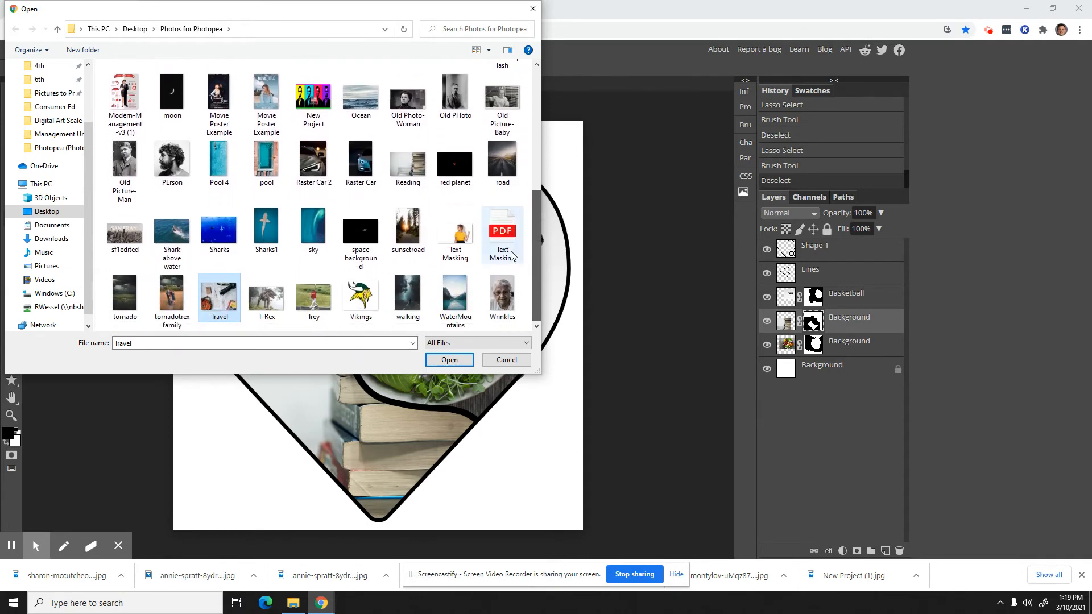
left_click(455, 361)
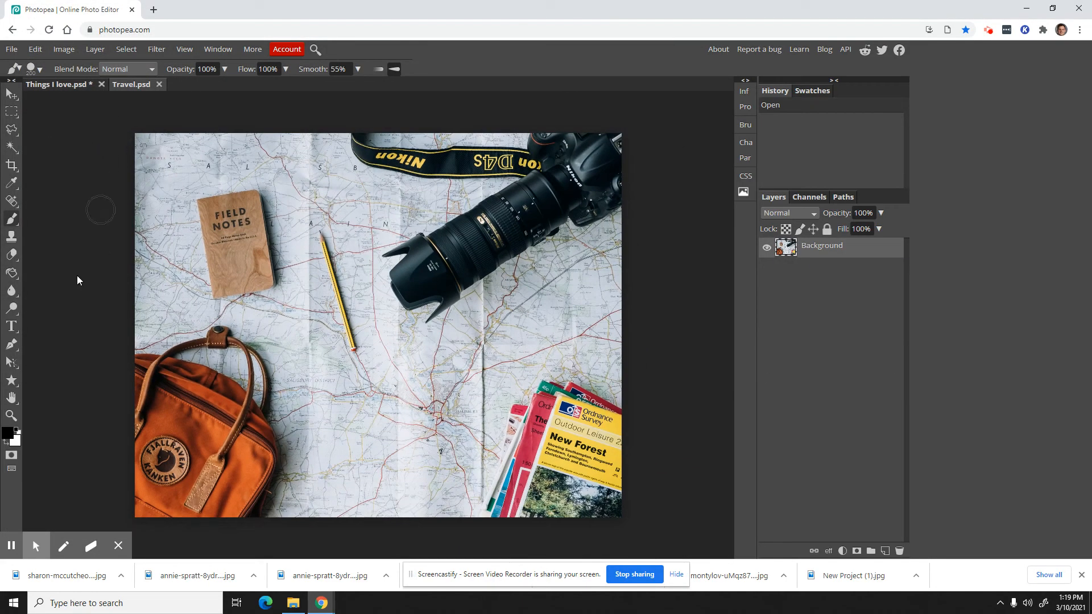
- Scale the Travel photo to about 23% and copy it into Things I love, covering the heart's upper-left sections
left_click(12, 95)
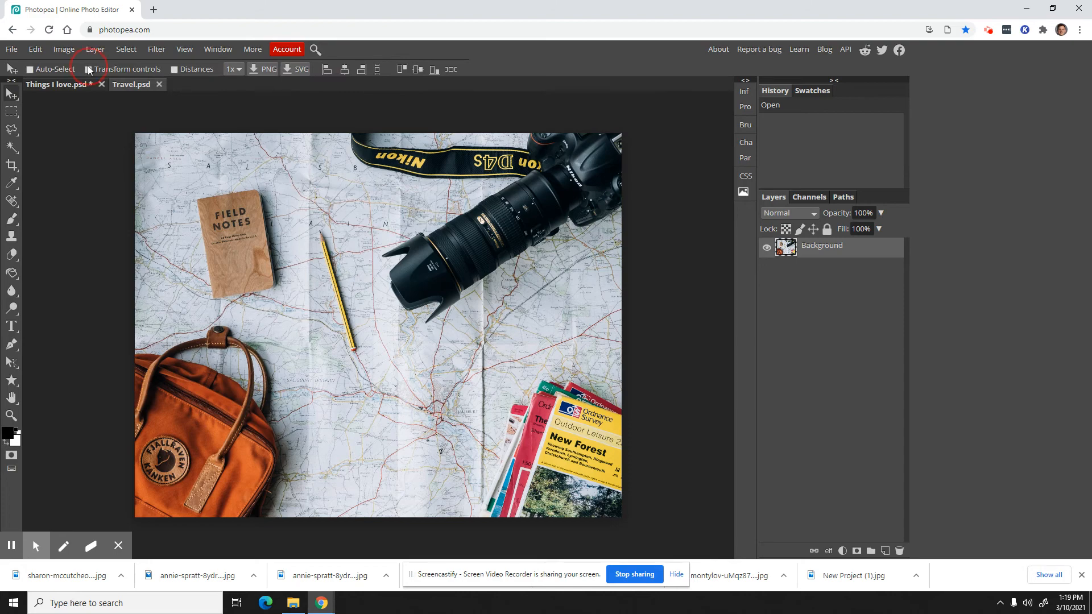
left_click(88, 70)
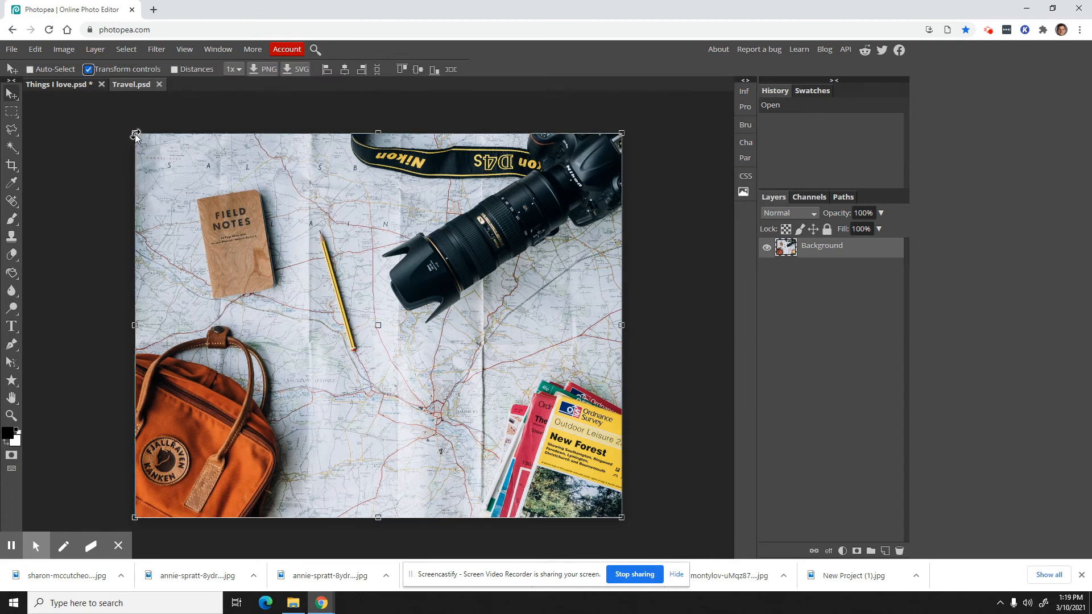
left_click_drag(135, 133, 511, 415)
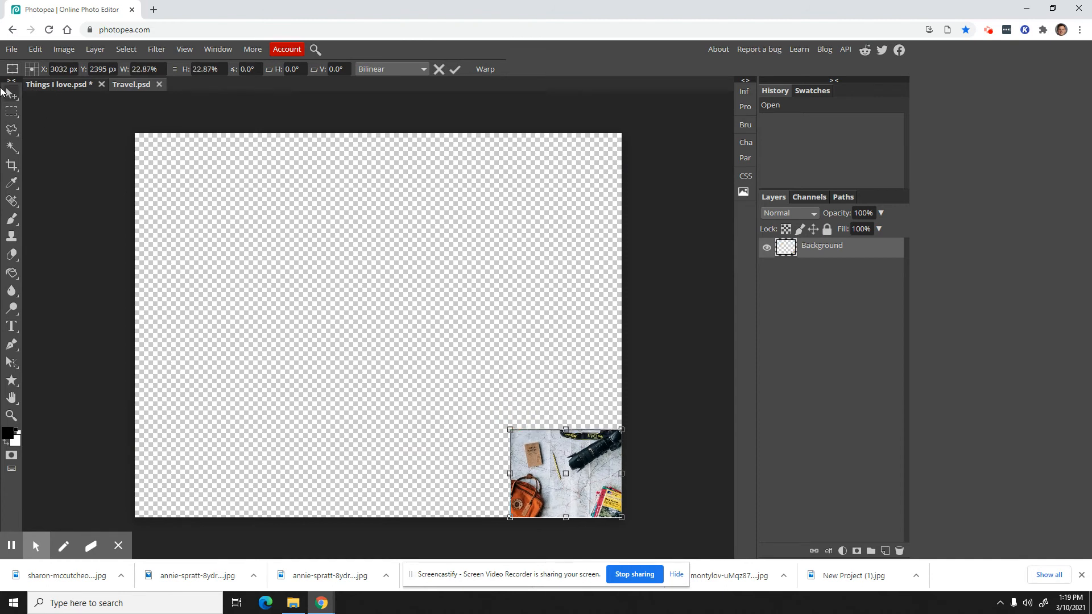
left_click(12, 95)
left_click(89, 70)
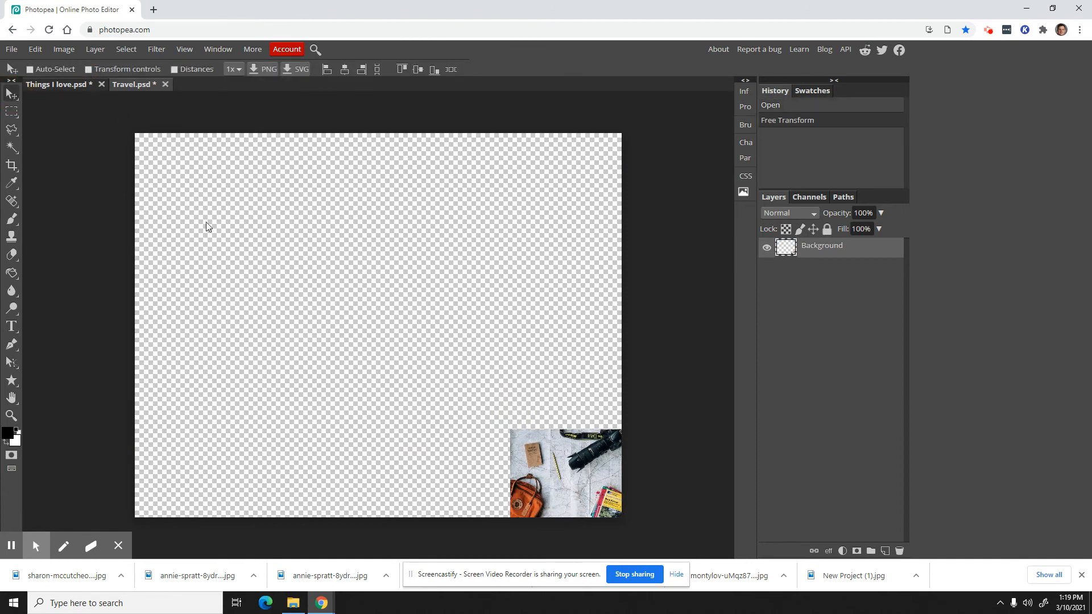
left_click_drag(528, 451, 339, 265)
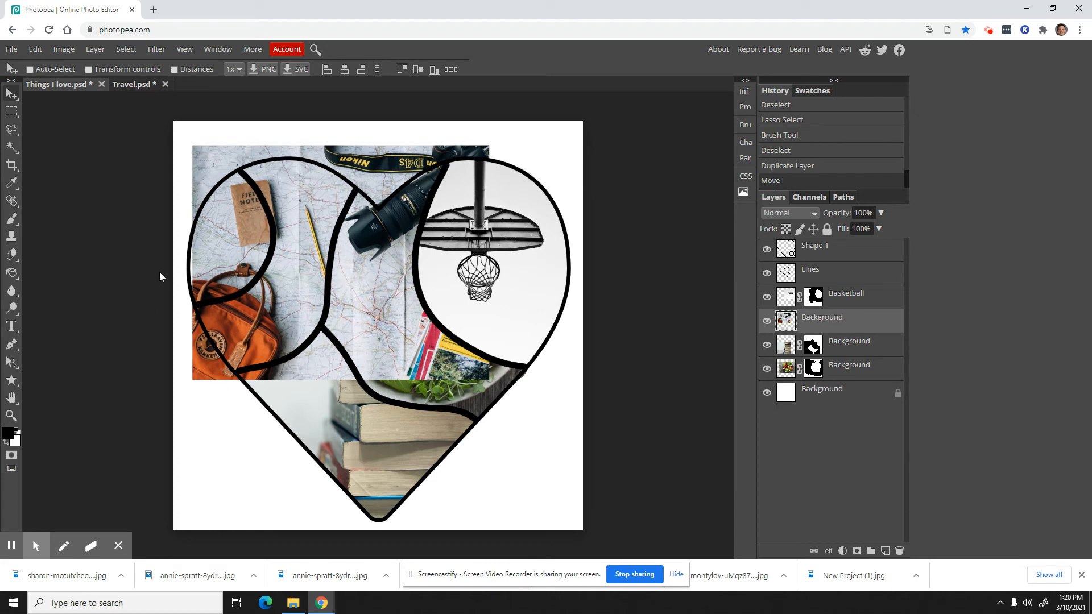
- Add a raster mask to the travel layer and lasso the area covering the food, basketball and books sections along their dividing lines
left_click(856, 551)
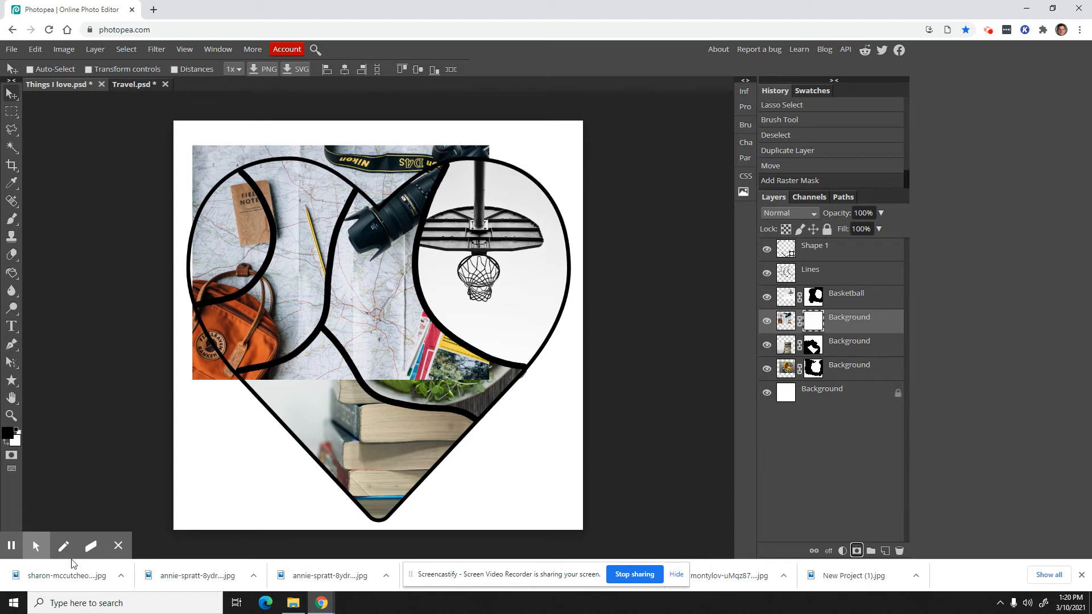
left_click(12, 131)
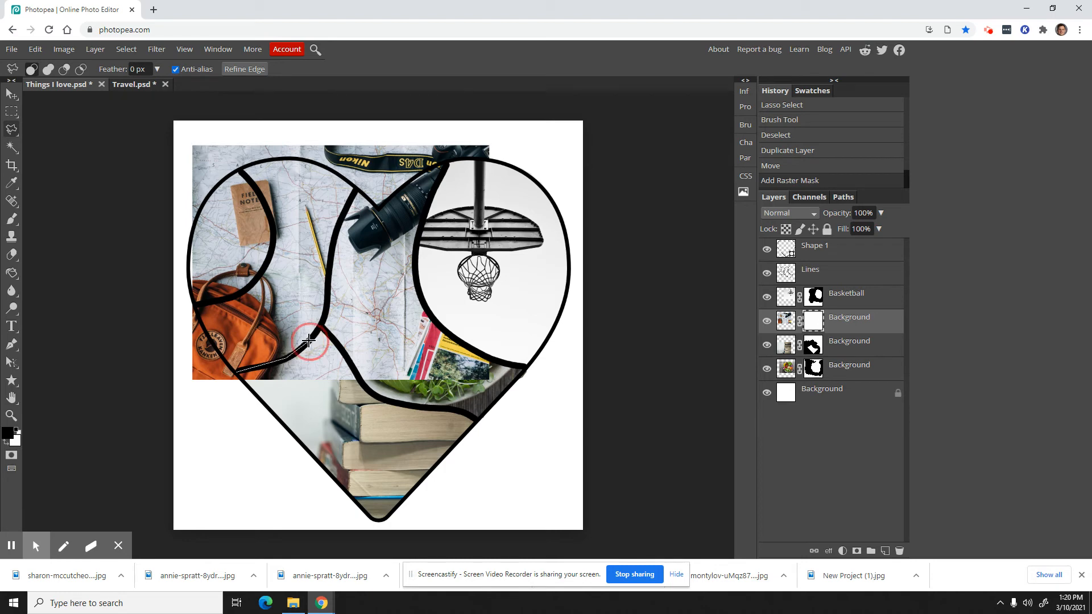
left_click_drag(309, 341, 329, 278)
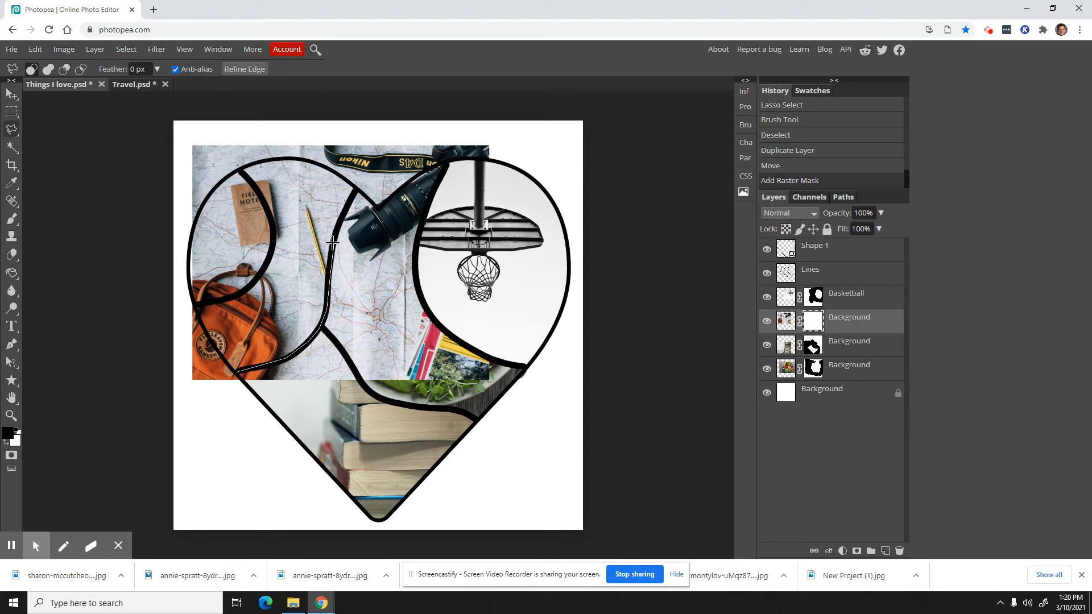
left_click_drag(333, 239, 353, 188)
mouse_move(380, 150)
left_mouse_down()
mouse_move(403, 135)
mouse_move(514, 135)
mouse_move(536, 198)
left_mouse_up()
mouse_move(519, 380)
left_mouse_down()
mouse_move(519, 422)
mouse_move(489, 454)
mouse_move(191, 482)
mouse_move(208, 392)
left_mouse_up()
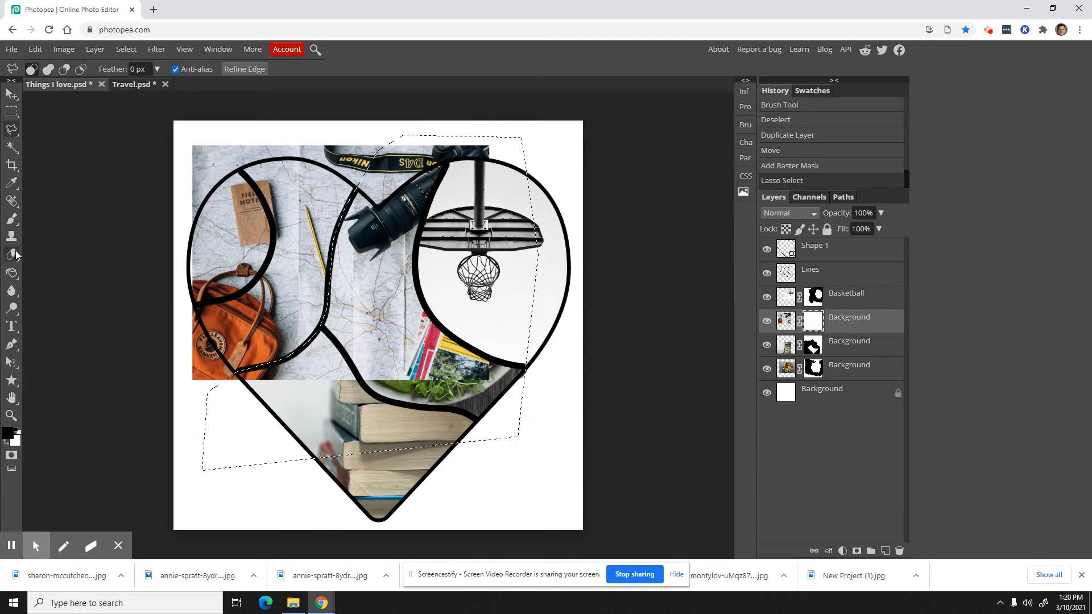
- Paint black on the travel layer's mask inside the selection to hide the photo over the neighbouring sections, and deselect
left_click(12, 220)
mouse_move(273, 393)
left_mouse_down()
mouse_move(221, 396)
mouse_move(335, 388)
mouse_move(431, 337)
mouse_move(402, 378)
mouse_move(432, 287)
mouse_move(495, 375)
mouse_move(352, 309)
mouse_move(389, 197)
mouse_move(332, 365)
mouse_move(368, 167)
mouse_move(448, 123)
mouse_move(432, 166)
mouse_move(503, 172)
mouse_move(498, 192)
mouse_move(380, 298)
mouse_move(379, 335)
mouse_move(408, 215)
left_mouse_up()
mouse_move(387, 344)
left_mouse_down()
mouse_move(330, 396)
mouse_move(258, 438)
mouse_move(416, 417)
left_mouse_up()
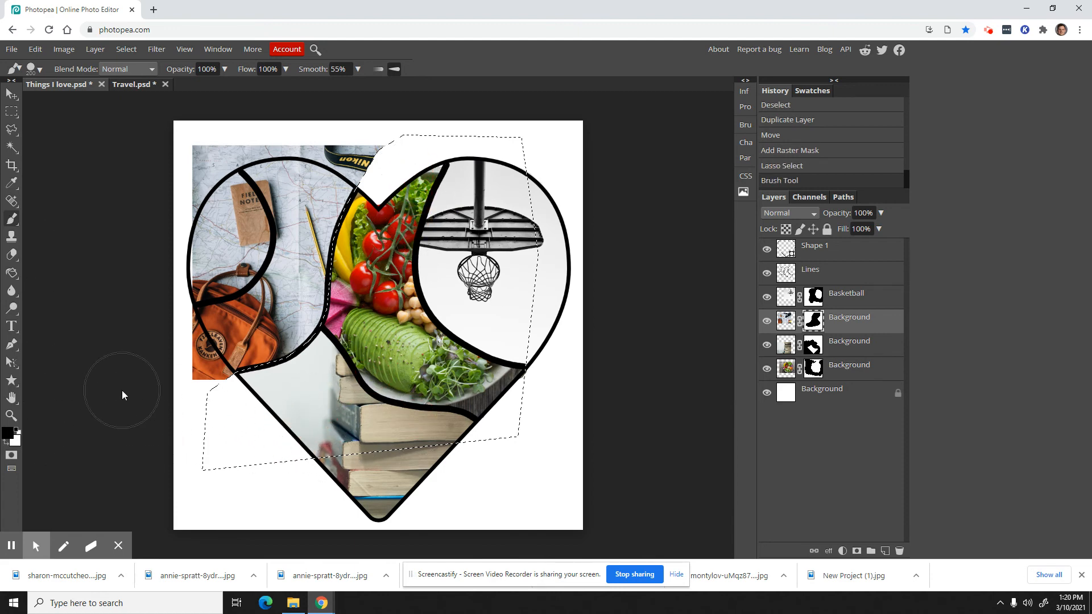
key("ctrl+d")
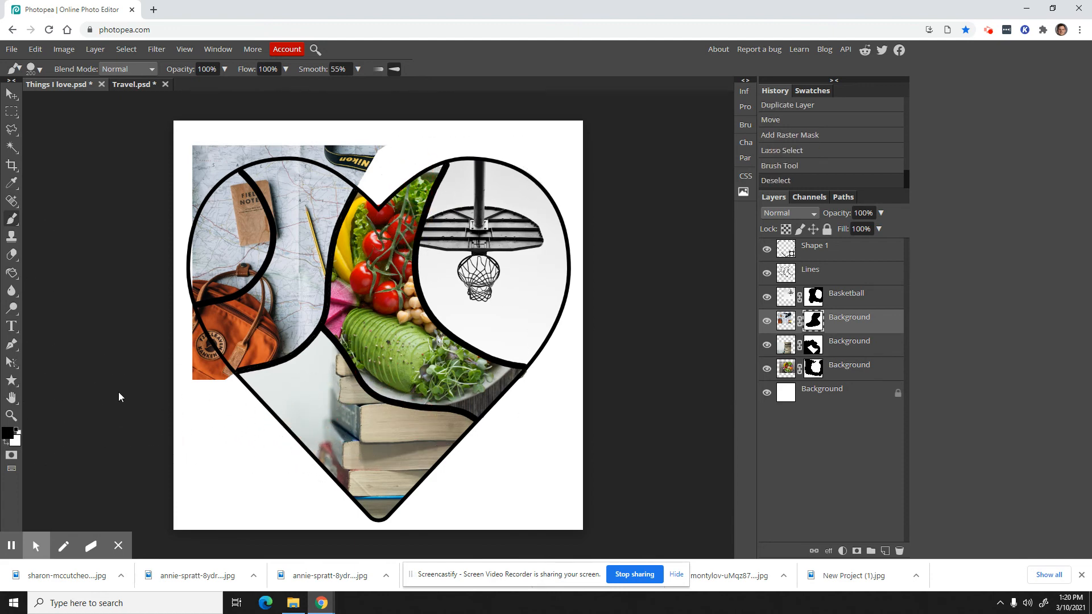
- Paint black on the travel layer's mask to hide the photo inside the heart's small upper-left section
left_click(11, 129)
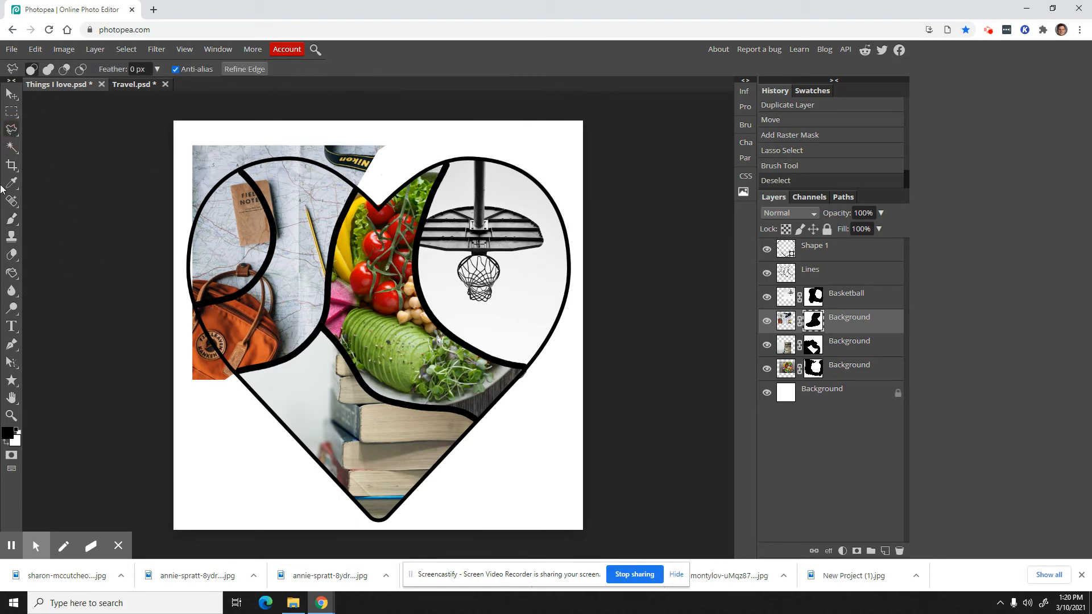
left_click(11, 218)
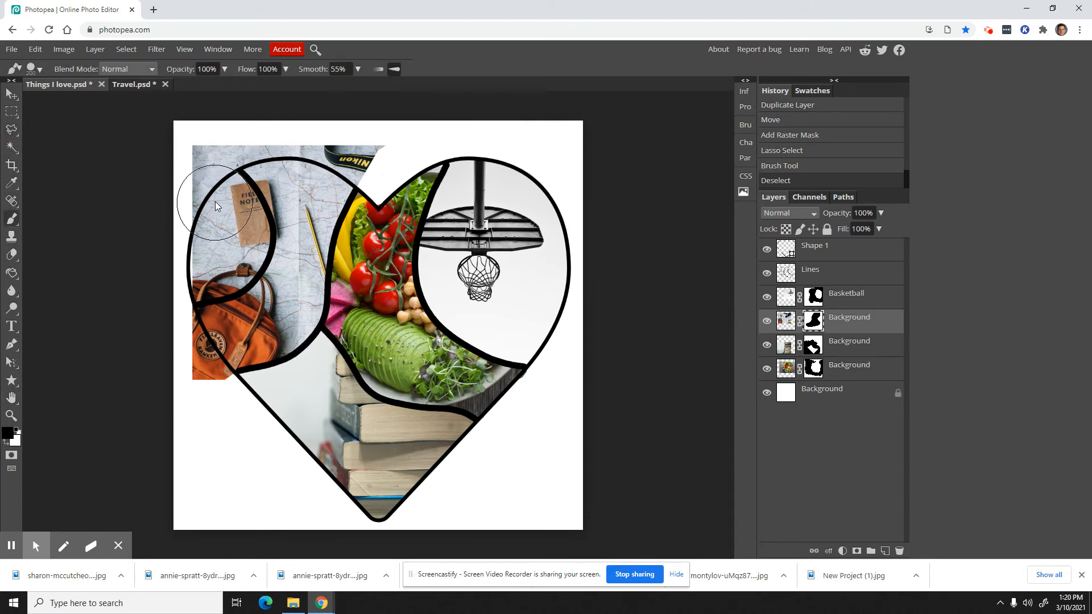
left_click(215, 201)
left_click(221, 212)
left_click(228, 217)
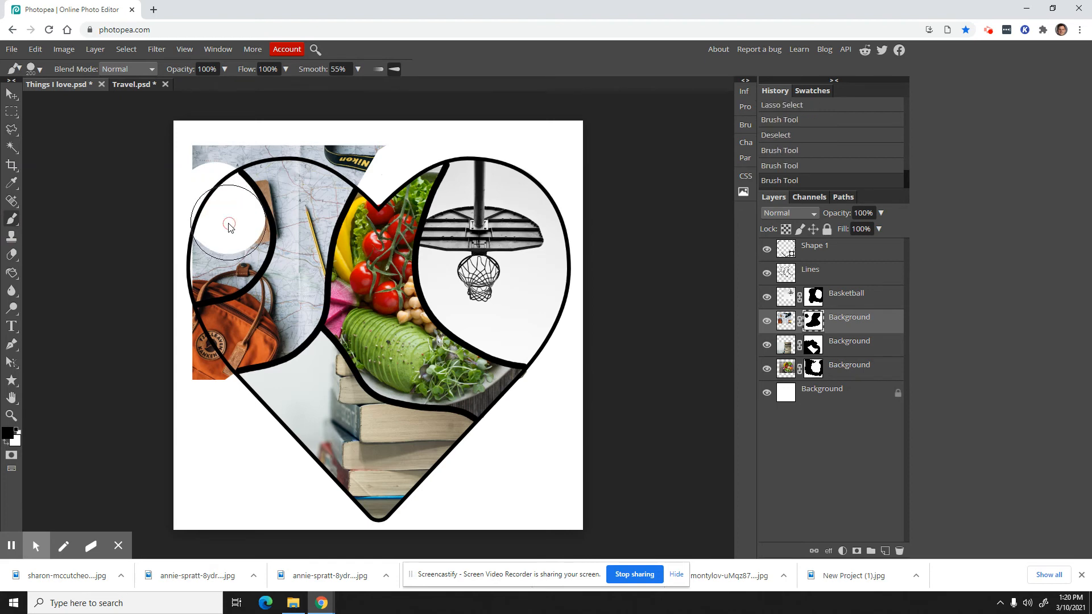
left_click(234, 233)
left_click(232, 239)
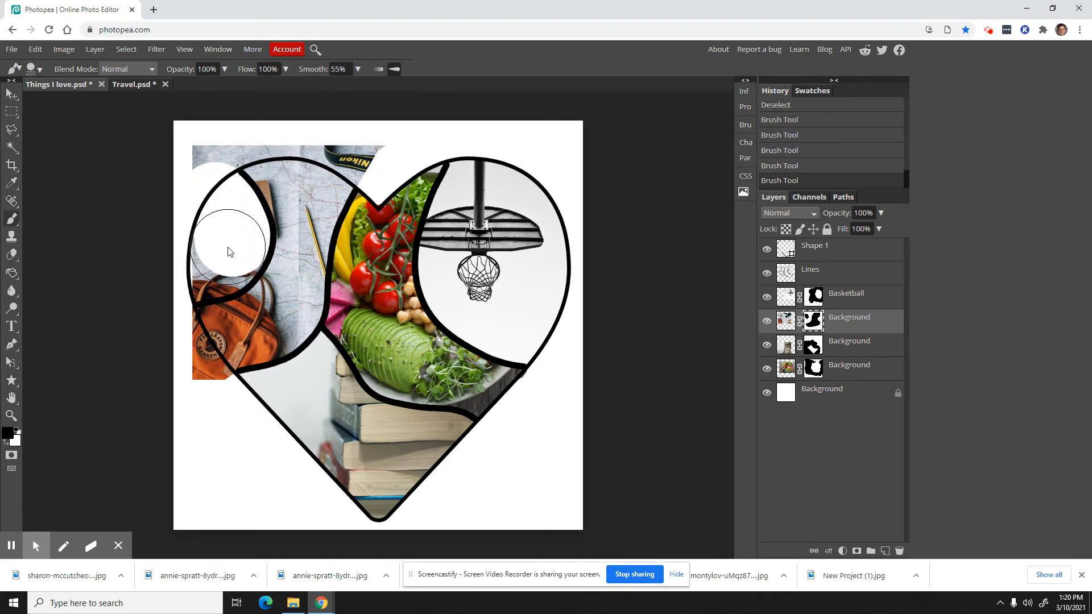
left_click(228, 248)
left_click(224, 260)
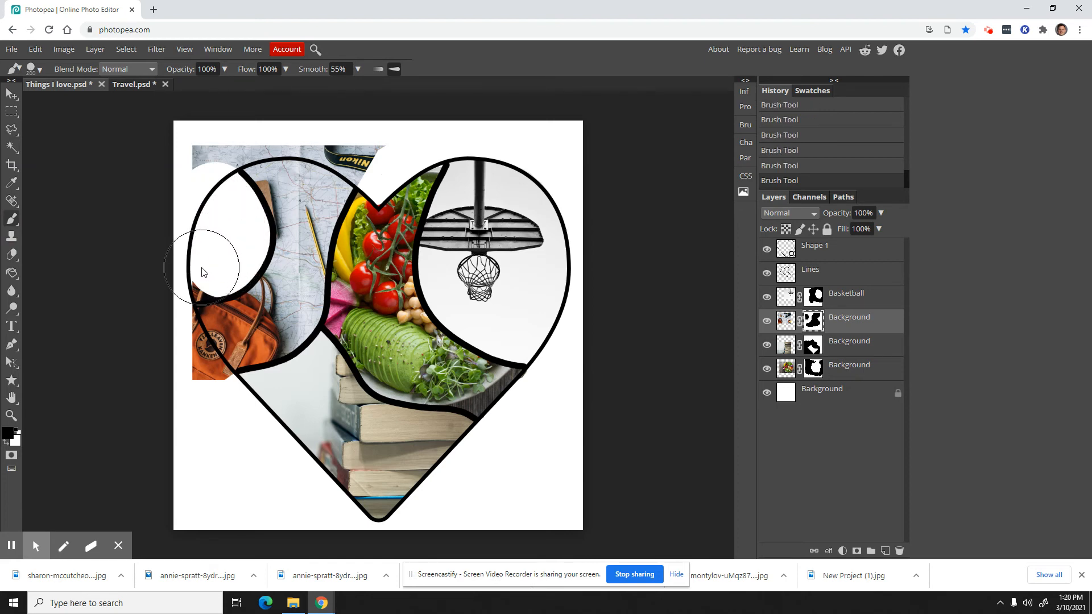
left_click(200, 269)
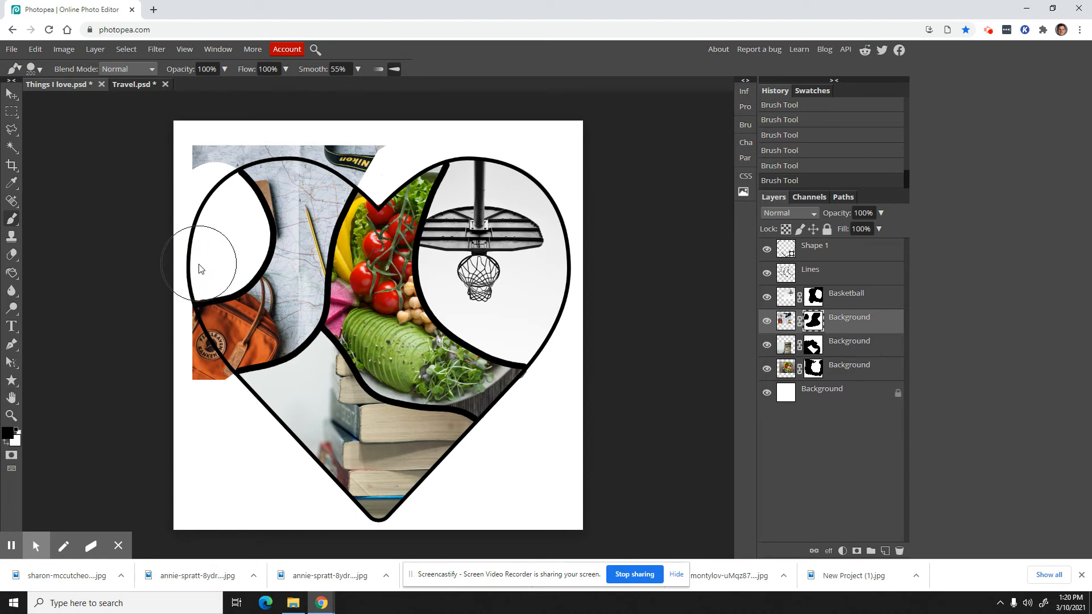
- Paint black on the travel layer's mask to hide the photo outside the heart, above its upper-left curve and beside its left edge
left_click(207, 171)
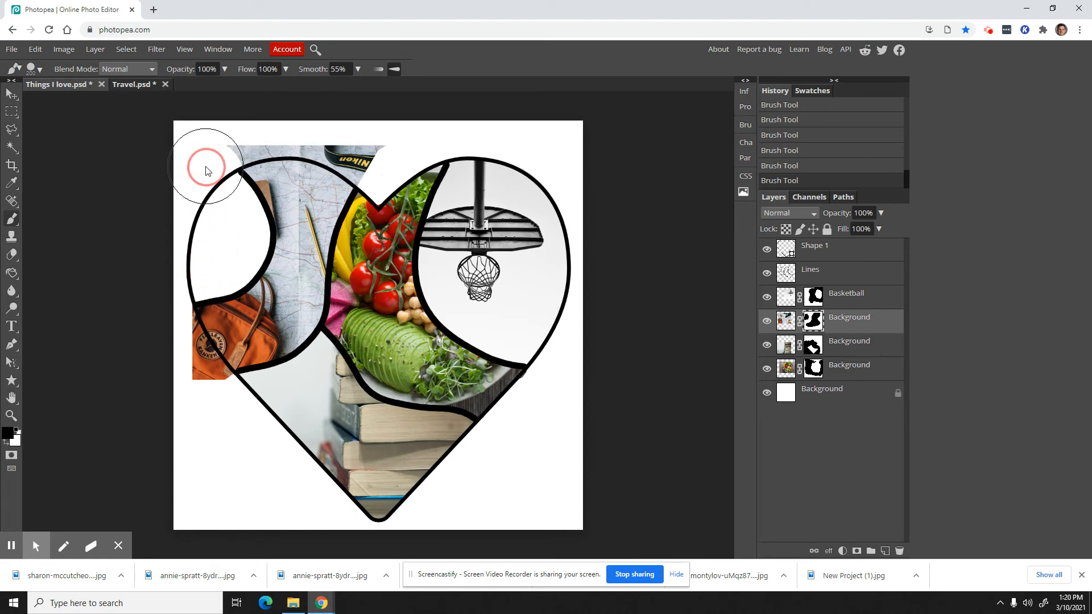
left_click(235, 132)
left_click_drag(243, 132, 300, 125)
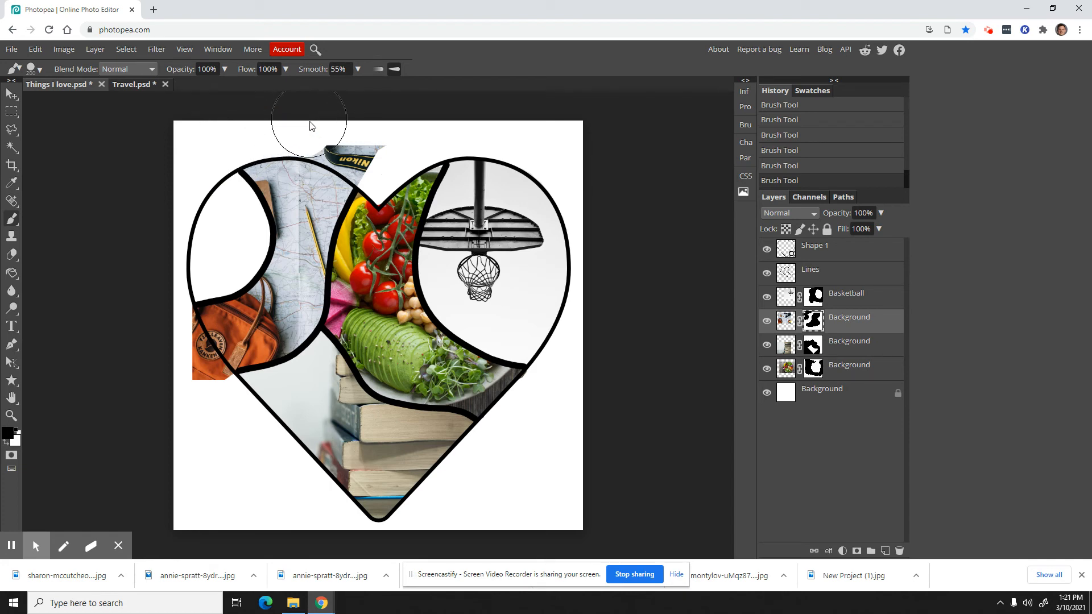
left_click(311, 123)
left_click(330, 129)
left_click_drag(346, 139, 359, 148)
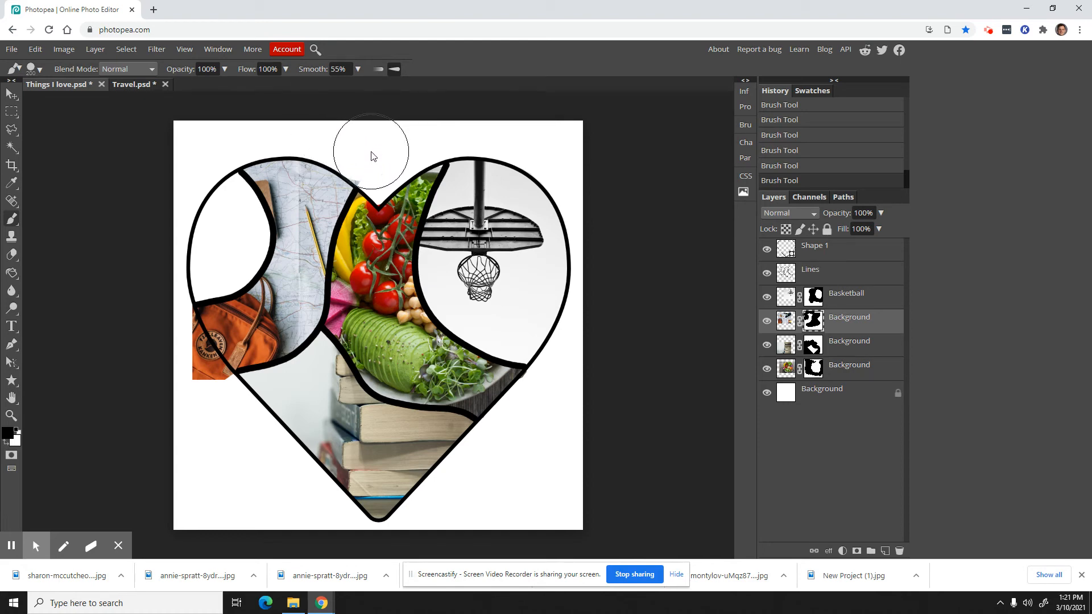
left_click(375, 154)
left_click(163, 329)
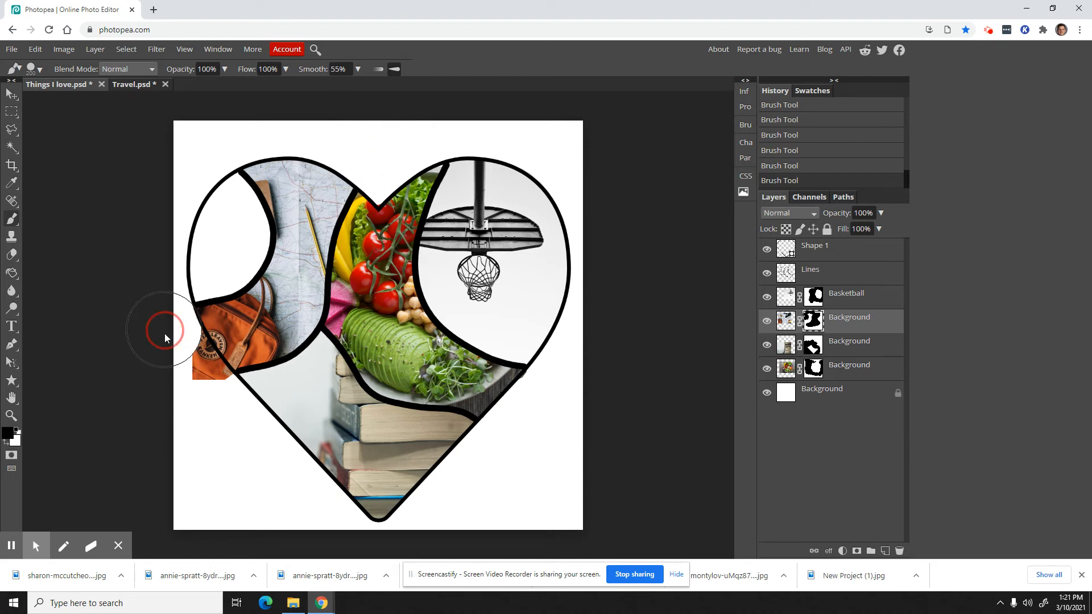
left_click(176, 359)
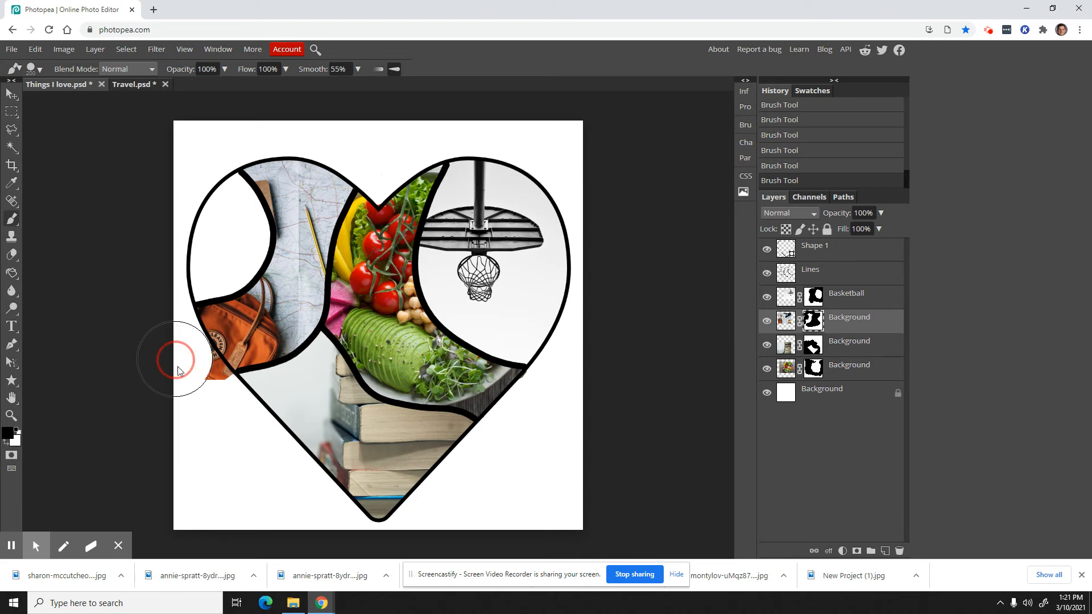
left_click(183, 376)
left_click(197, 385)
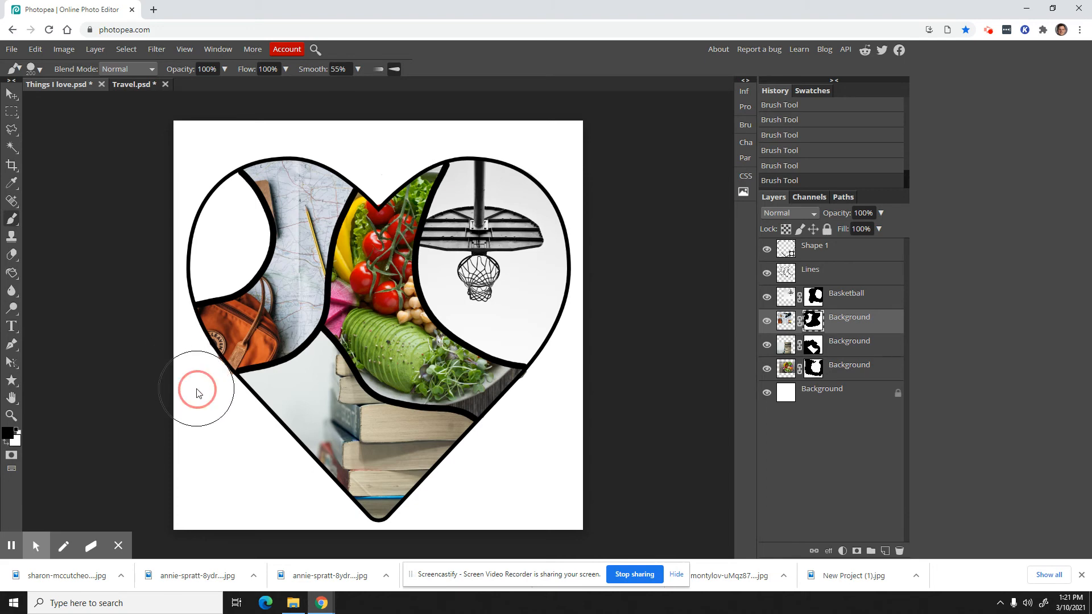
left_click(200, 393)
left_click(192, 382)
left_click(179, 370)
- Close Travel.psd without saving and open the pool image from the Photos for Photopea folder
left_click(165, 84)
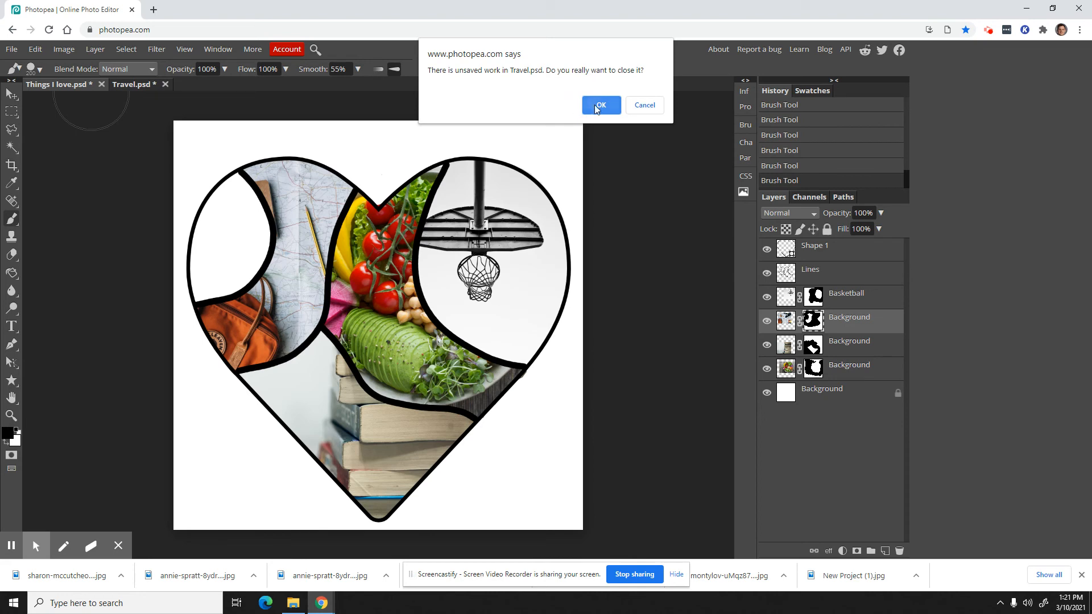
left_click(597, 107)
left_click(11, 50)
left_click(38, 169)
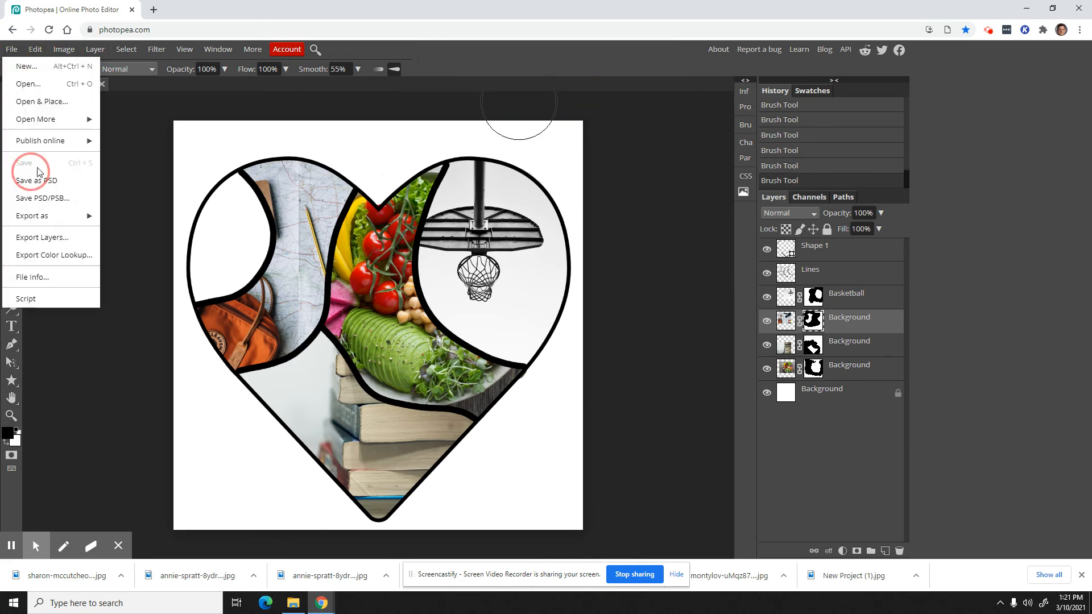
left_click(43, 91)
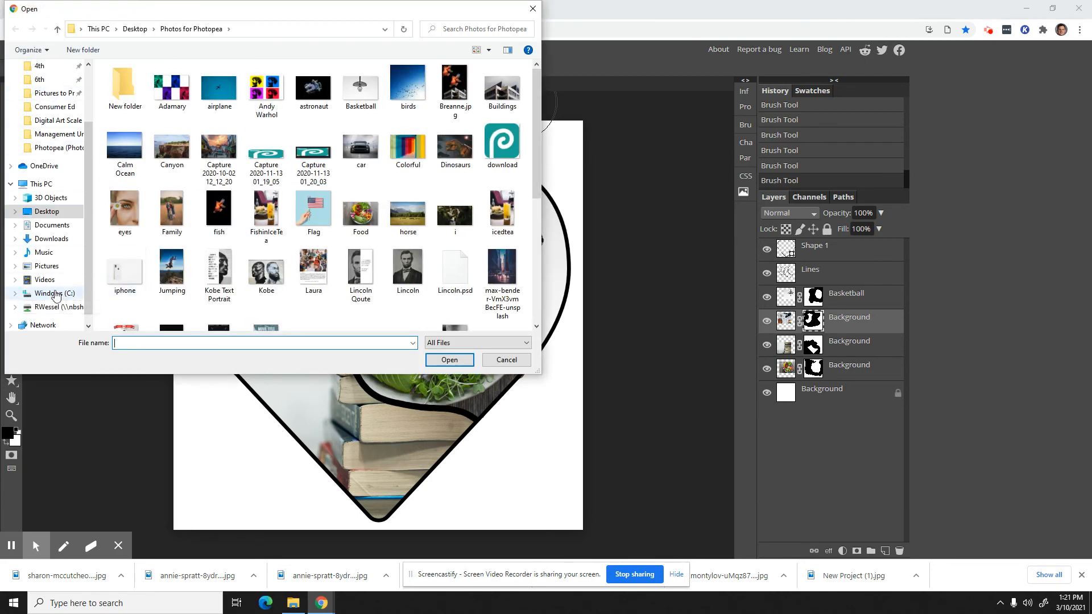
scroll(400, 205, "down", 5)
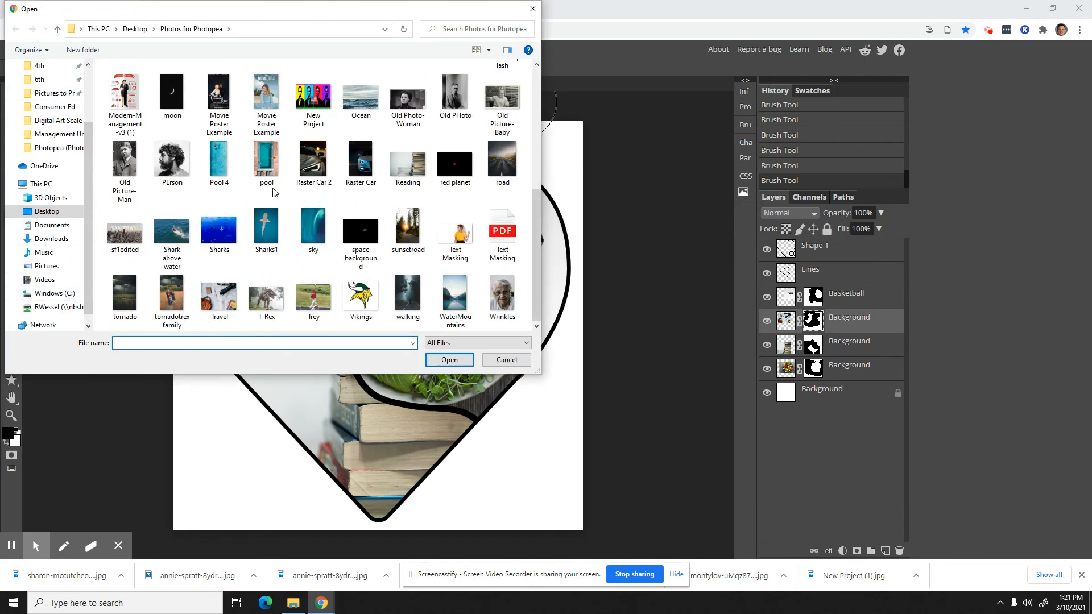
left_click(267, 170)
left_click(449, 359)
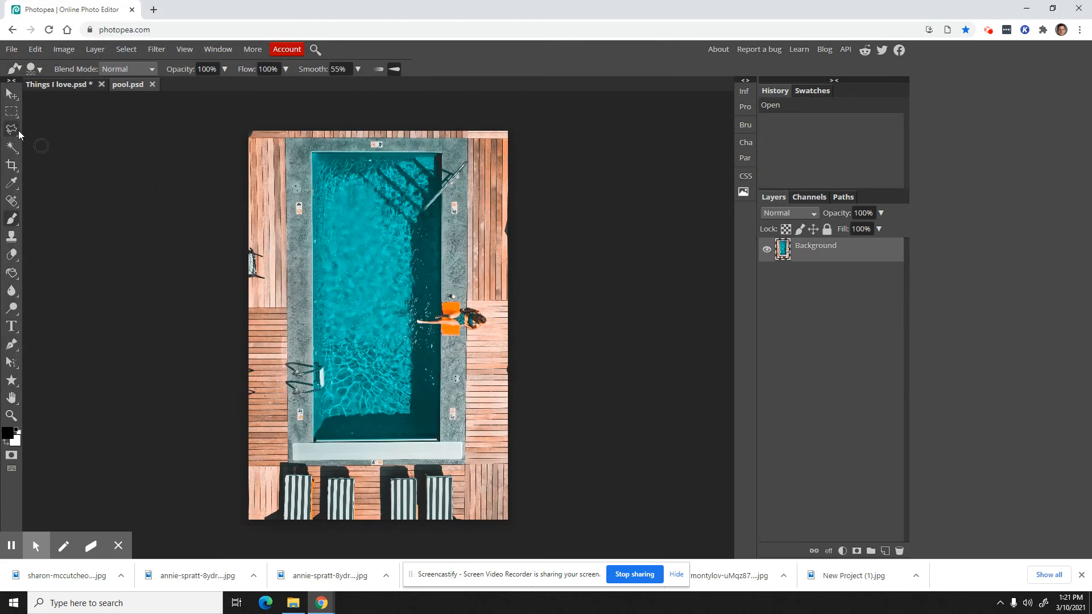
- Scale the pool photo to about 42.5% in its own document
left_click(11, 94)
left_click(89, 69)
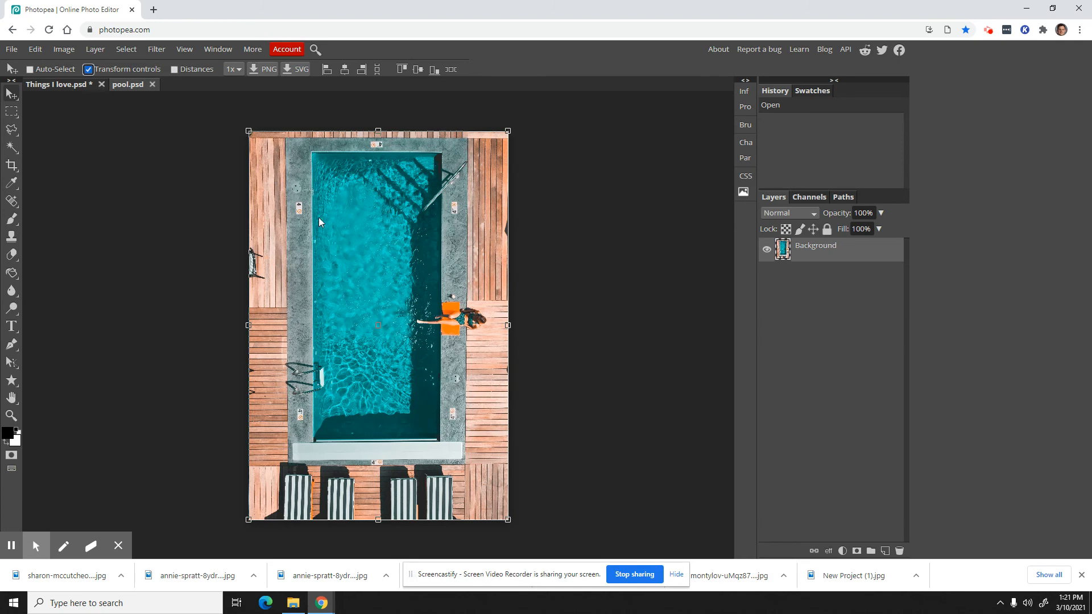
left_click_drag(249, 130, 398, 362)
left_click(11, 94)
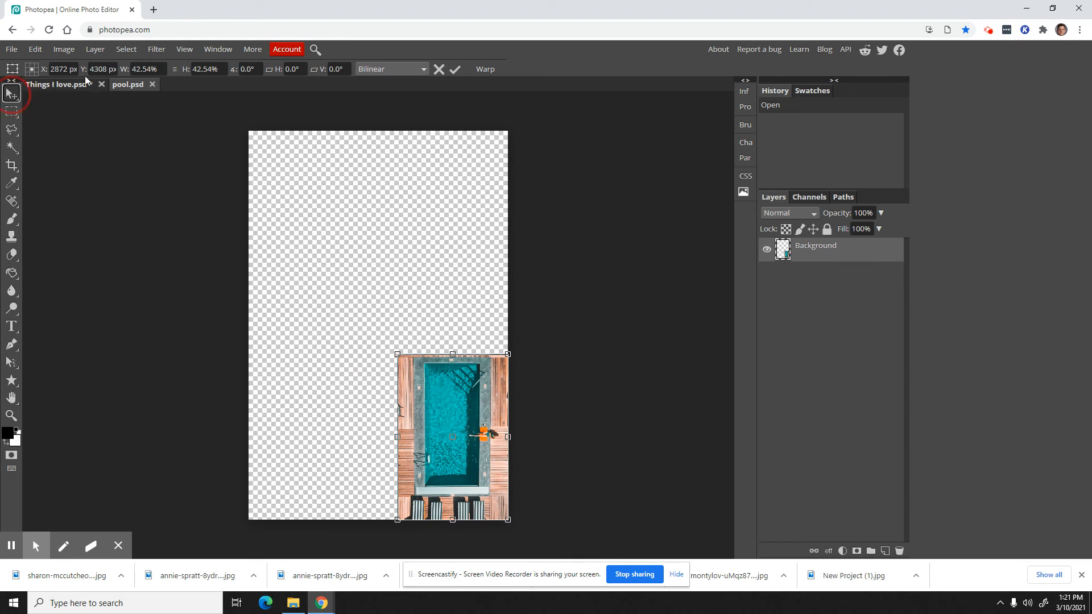
key("Return")
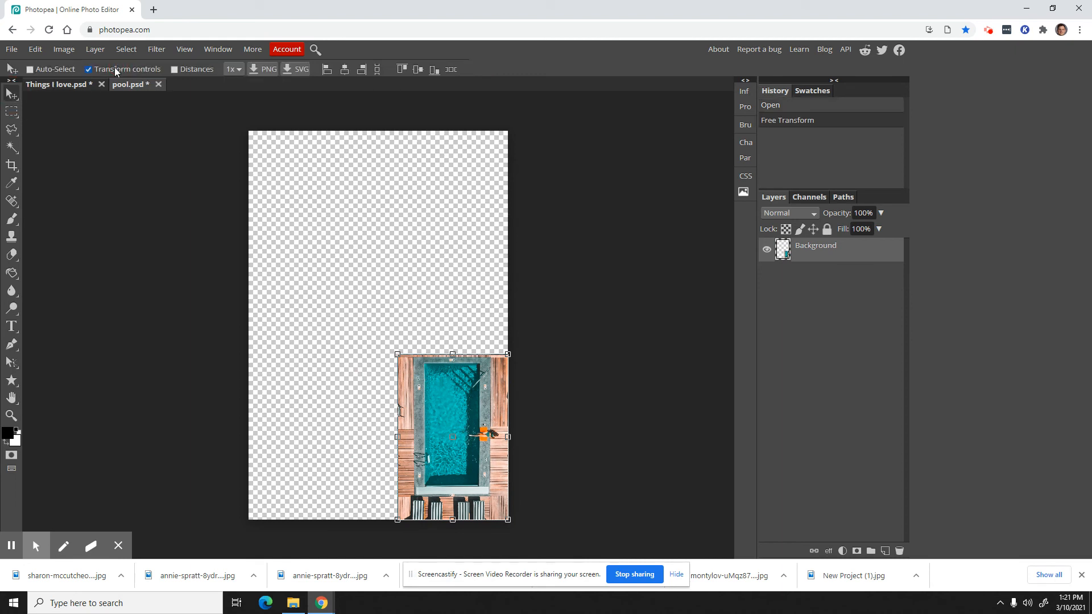
left_click(89, 71)
left_click_drag(380, 382, 98, 186)
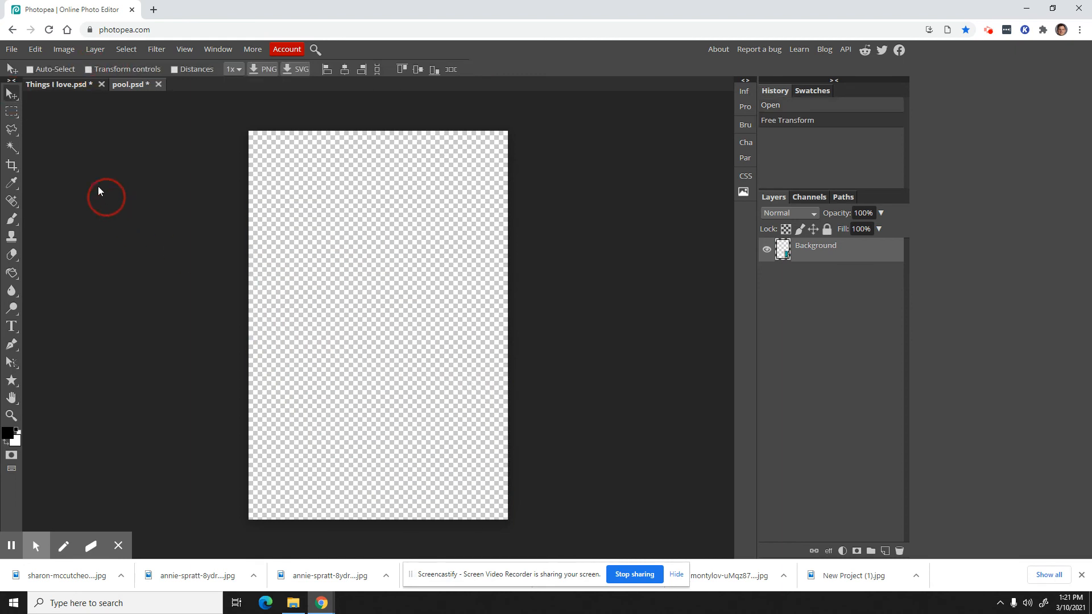
left_click_drag(68, 86, 220, 193)
right_click(848, 322)
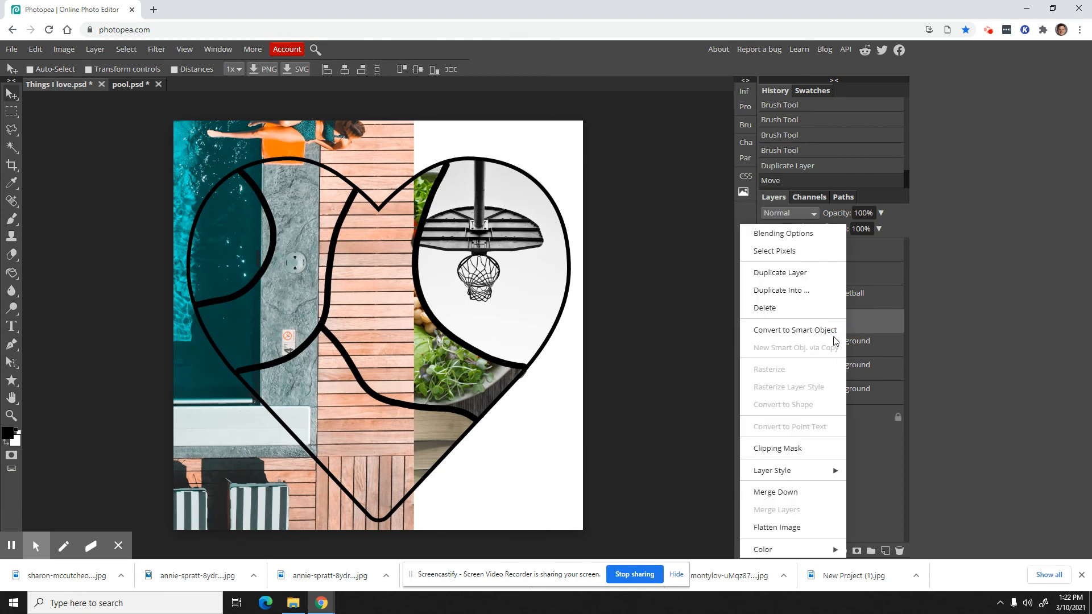
left_click(797, 310)
- Shrink the photo in pool.psd further to about half its current size and copy it into Things I love
left_click(135, 88)
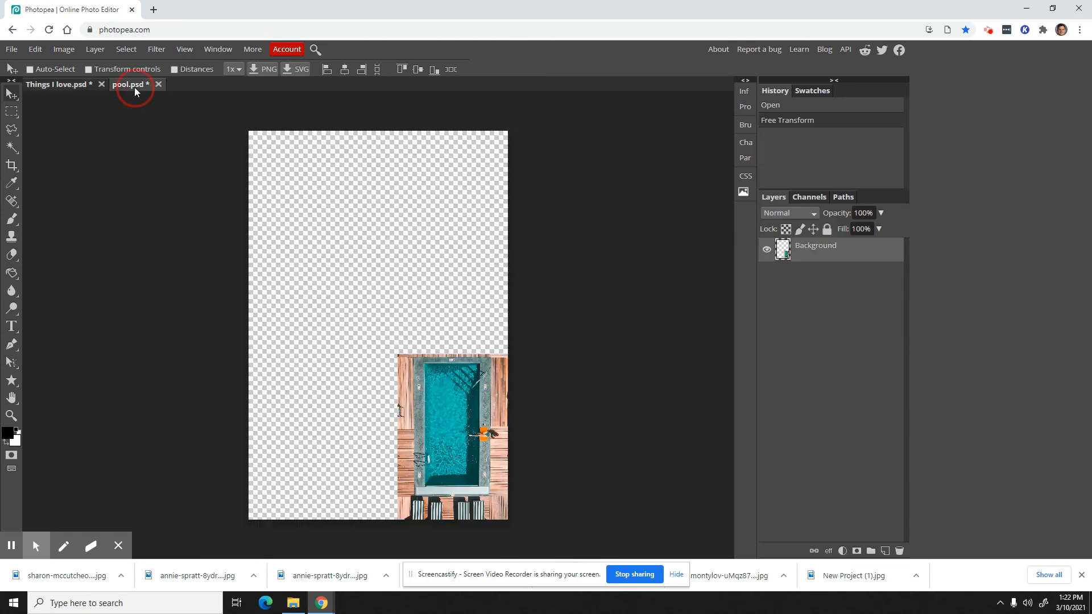
left_click(89, 70)
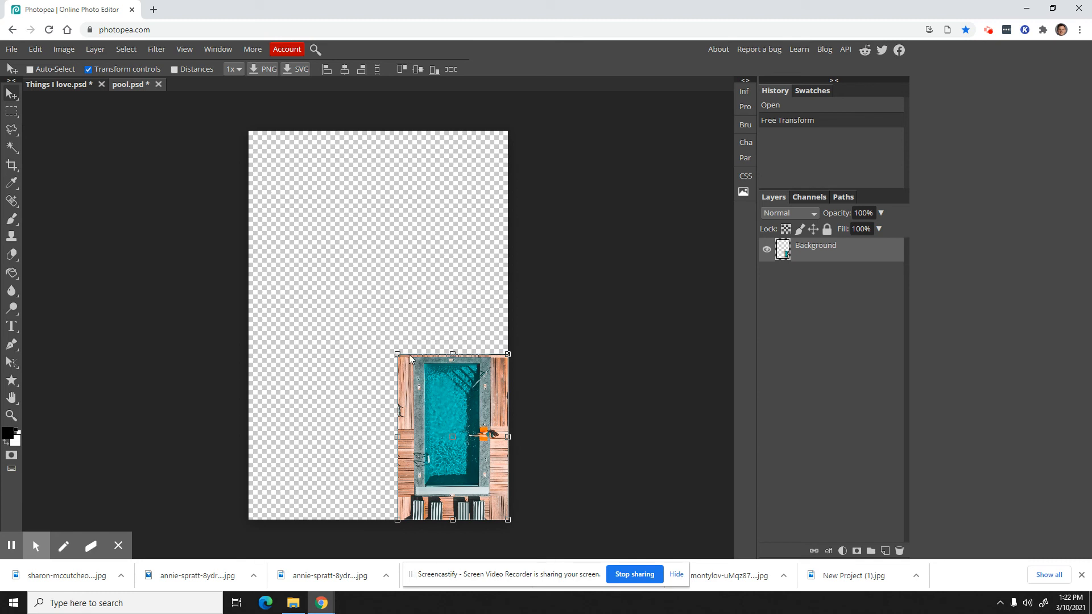
left_click_drag(397, 355, 462, 459)
left_click(11, 94)
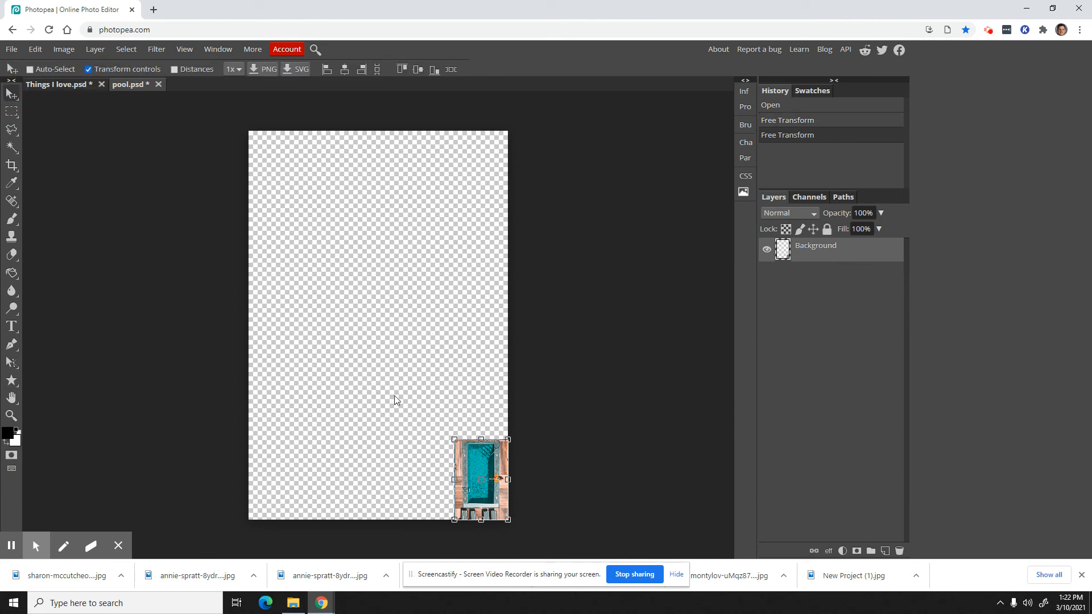
left_click(89, 70)
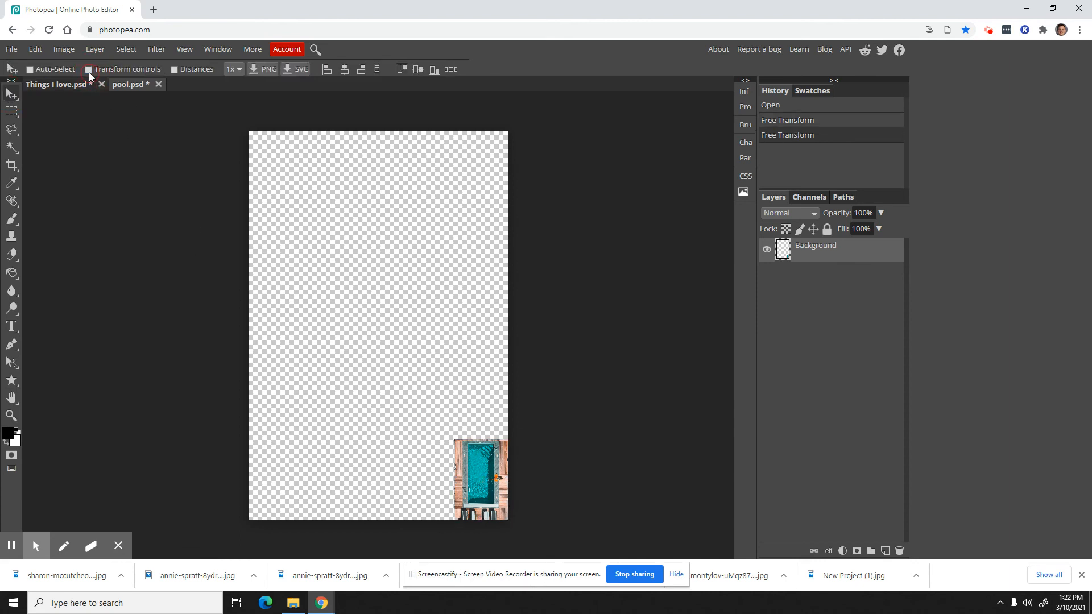
left_click_drag(455, 451, 309, 312)
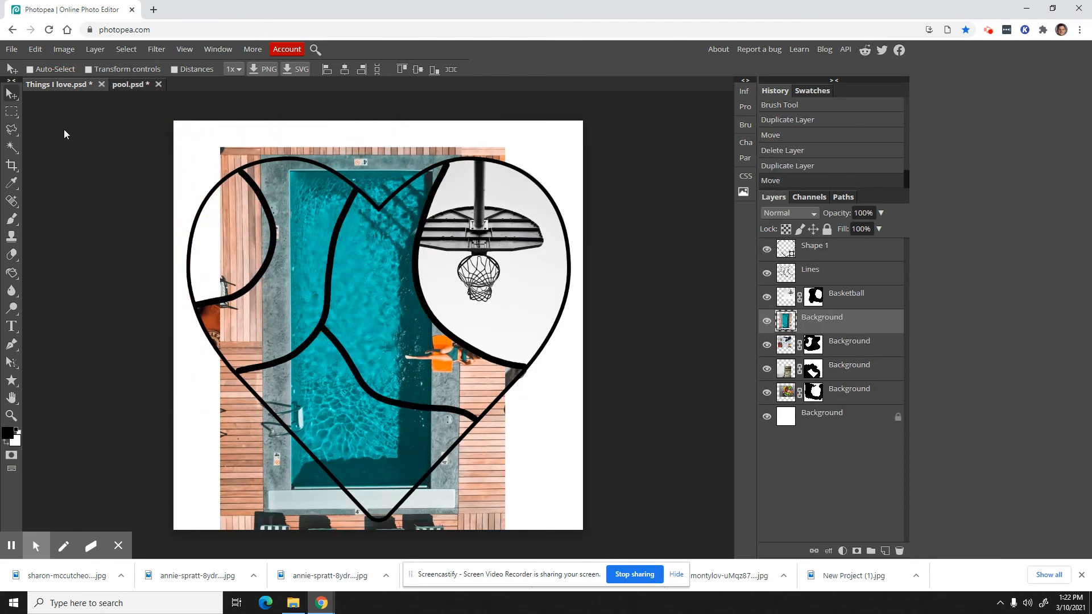
- Scale the copied pool photo to about 31% and place it over the heart's small upper-left section
left_click(89, 69)
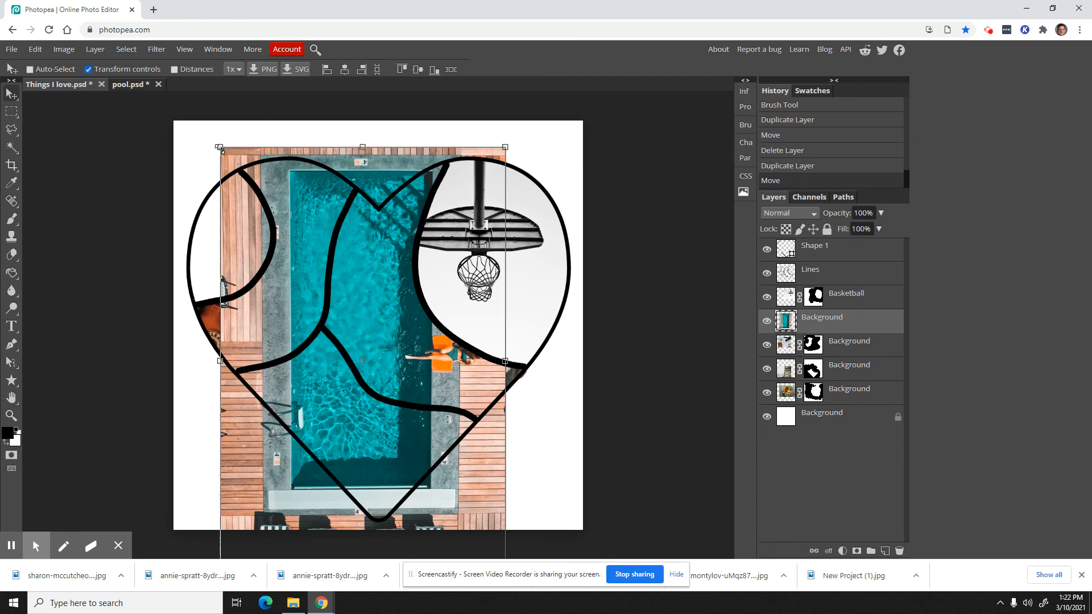
left_click_drag(221, 149, 427, 438)
left_click_drag(466, 491, 240, 223)
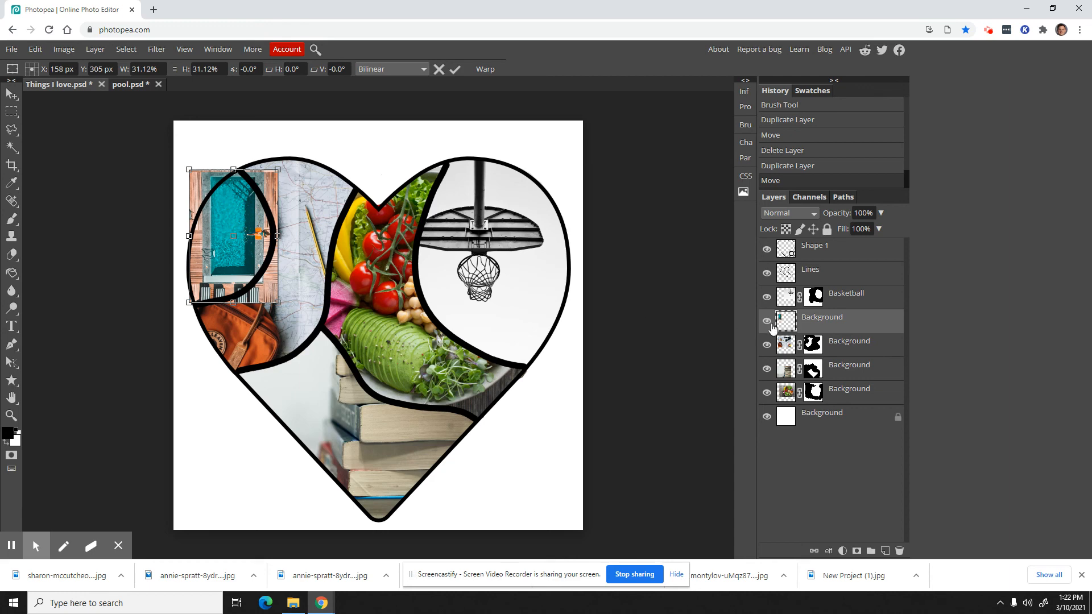
left_click(13, 96)
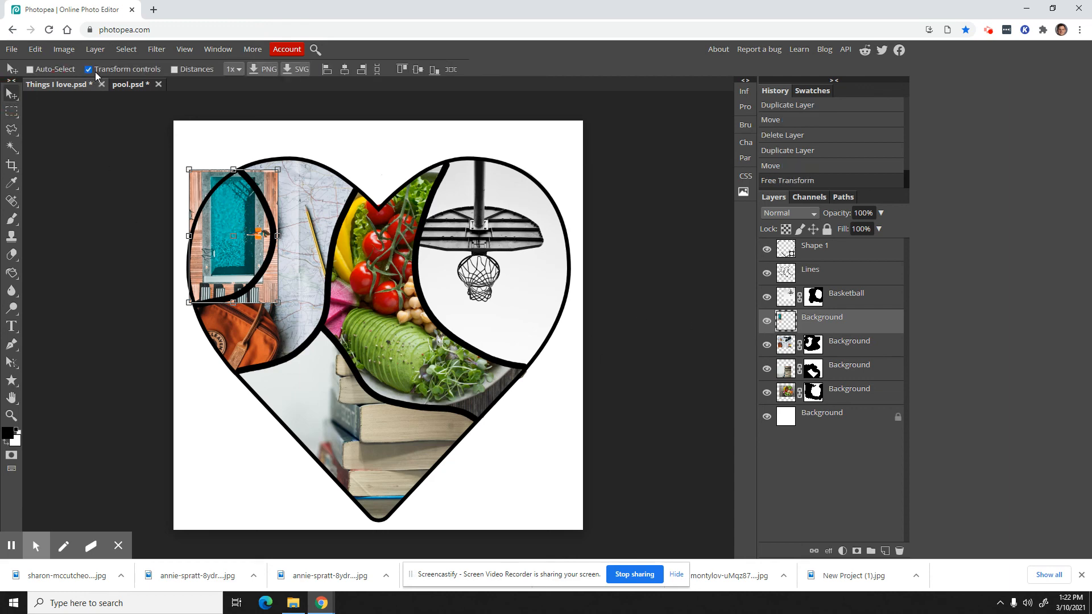
left_click(90, 71)
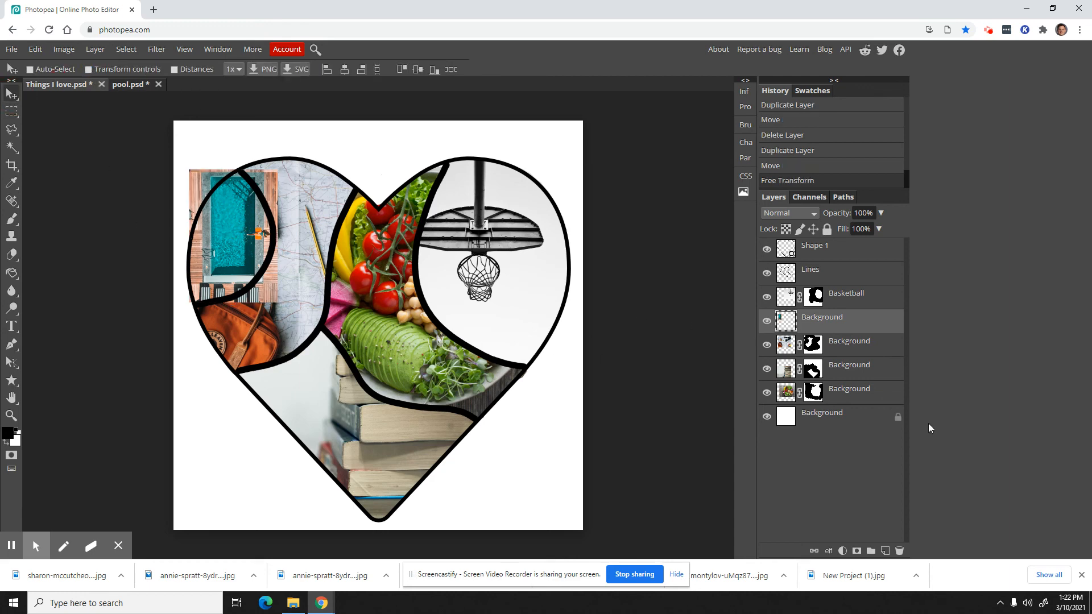
- Add a raster mask to the pool layer and brush black over the parts of the photo overlapping the neighbouring travel section
left_click(857, 552)
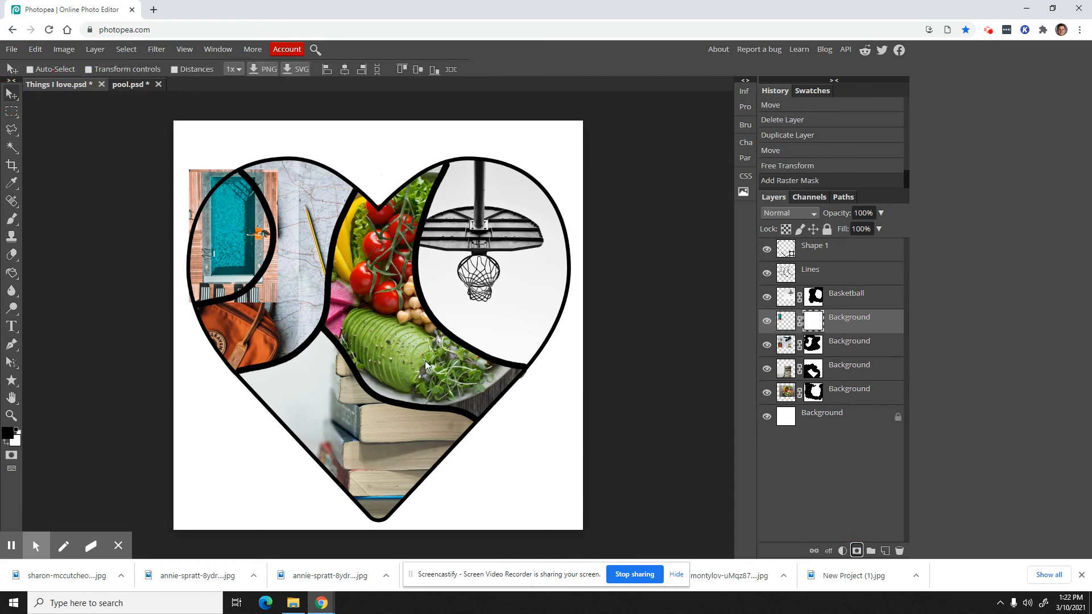
left_click(5, 435)
left_click(351, 135)
left_click(11, 218)
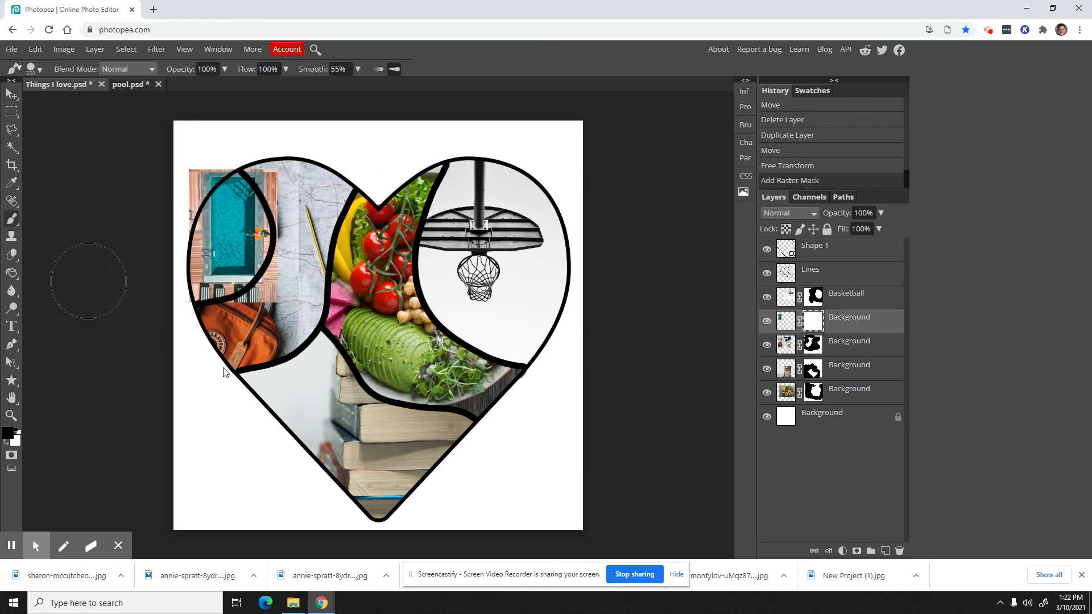
left_click(241, 332)
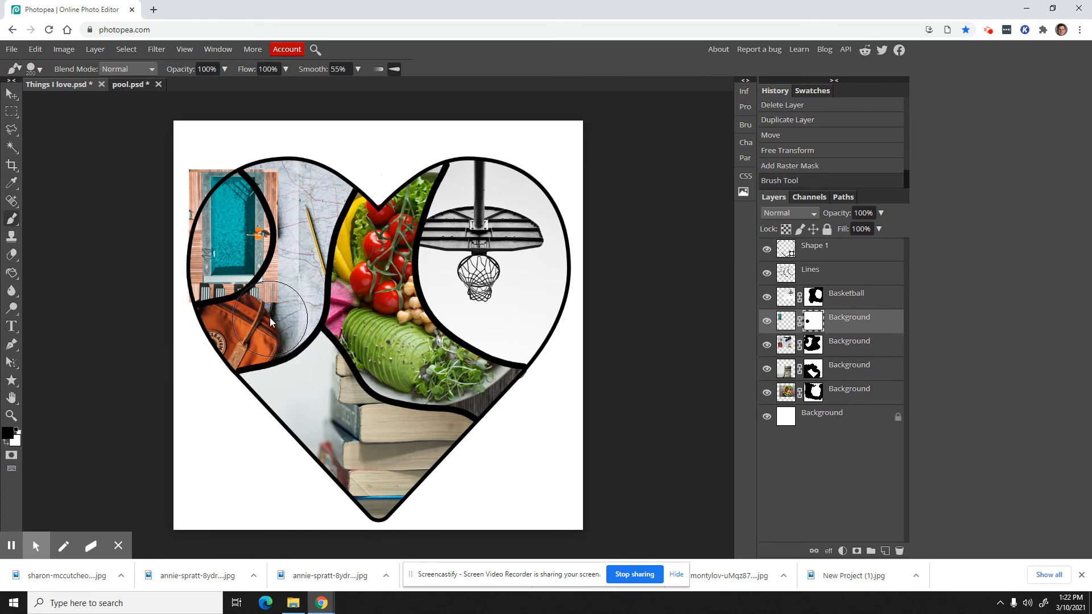
left_click(271, 317)
left_click(295, 293)
left_click(306, 268)
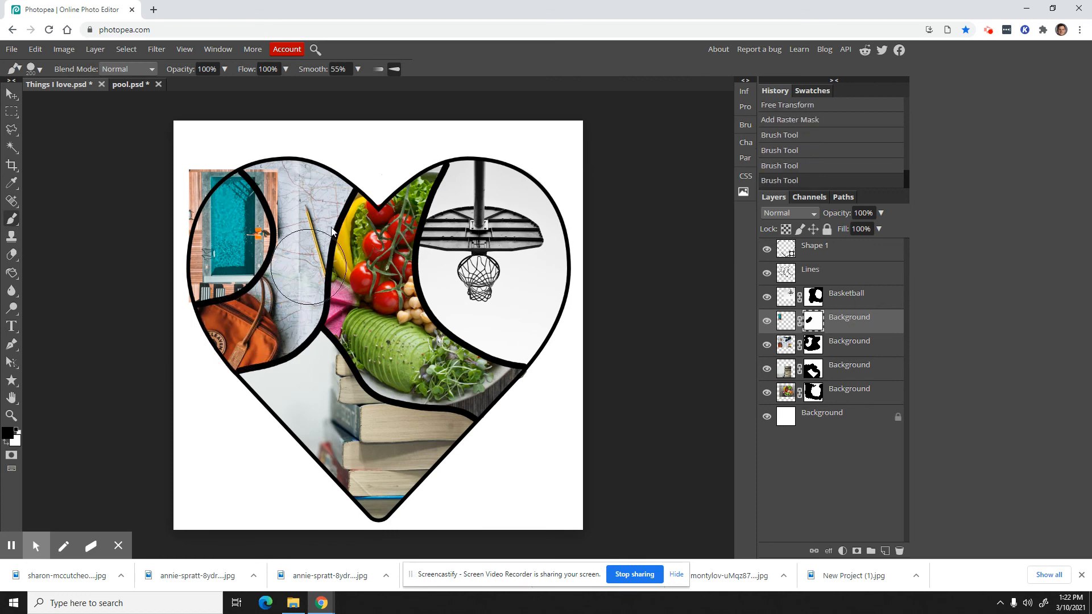
left_click(310, 232)
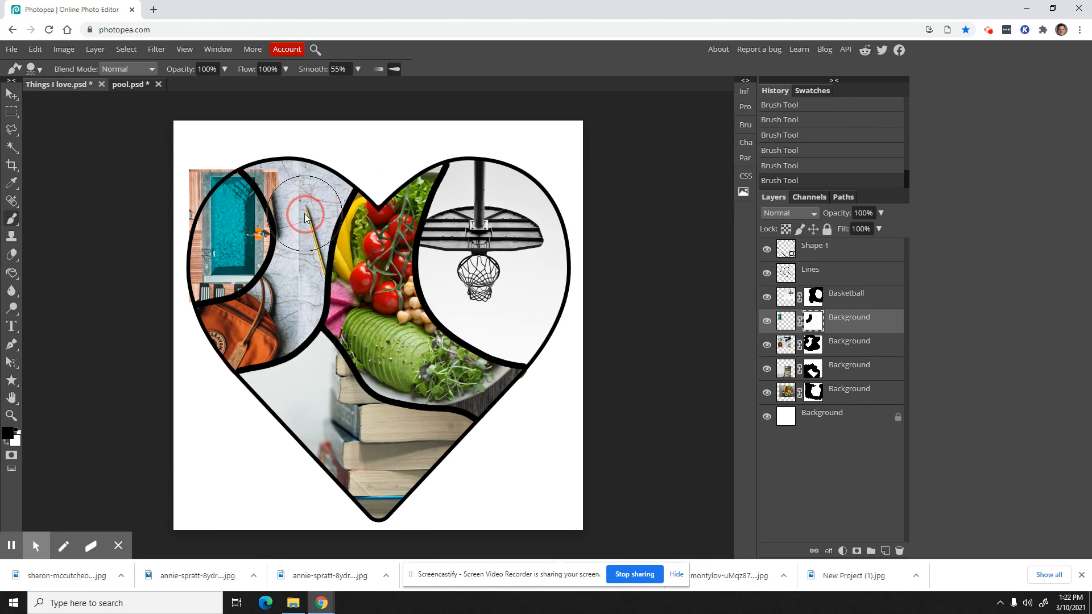
left_click(283, 169)
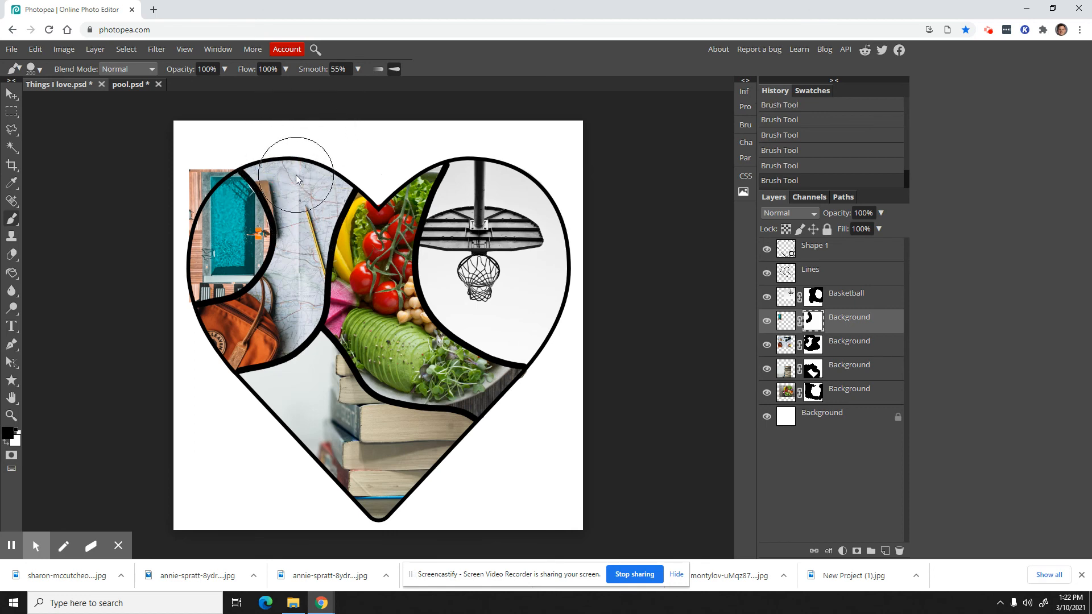
left_click(299, 186)
- Mask out the pool photo's corner and side that extend outside the heart's outline with the black brush
left_click(206, 151)
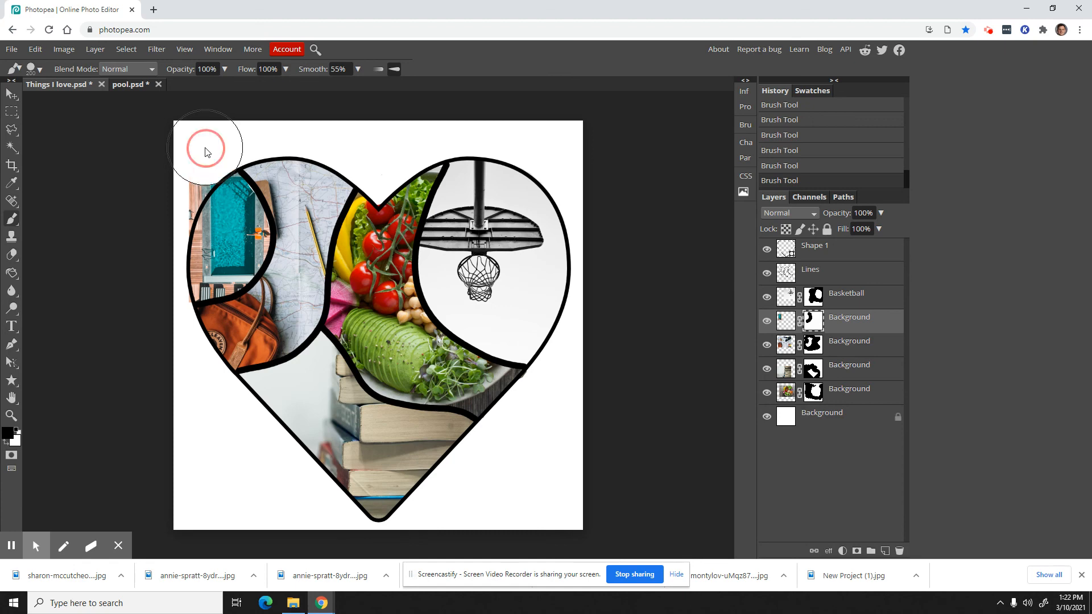
left_click(174, 177)
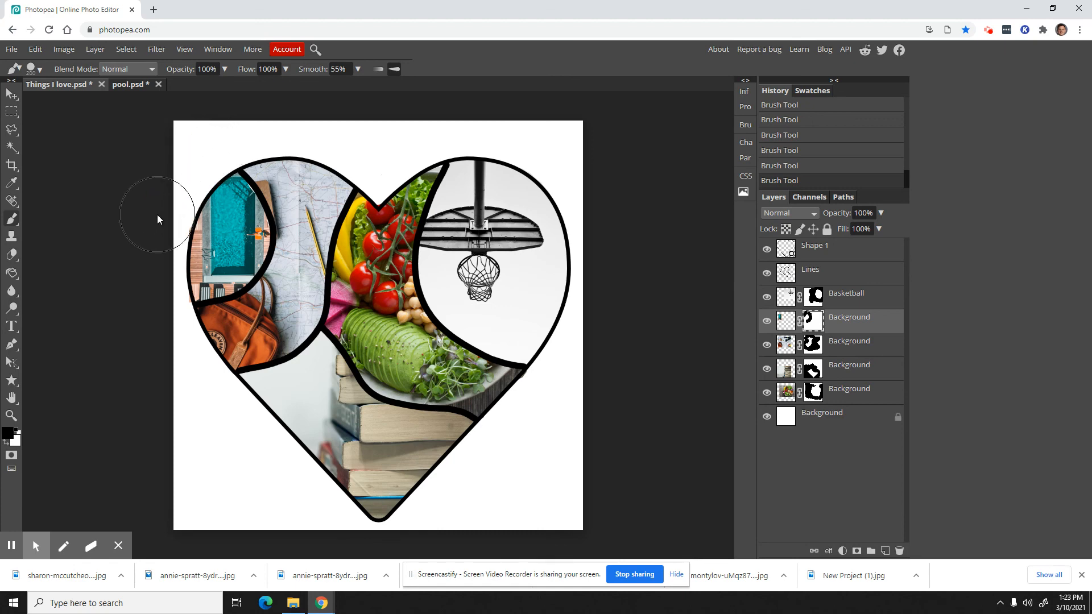
left_click(157, 309)
- Paint white on the mask to restore the pool photo inside its section, and brush black over the spill outside the heart's outline
left_click(17, 430)
left_click(227, 213)
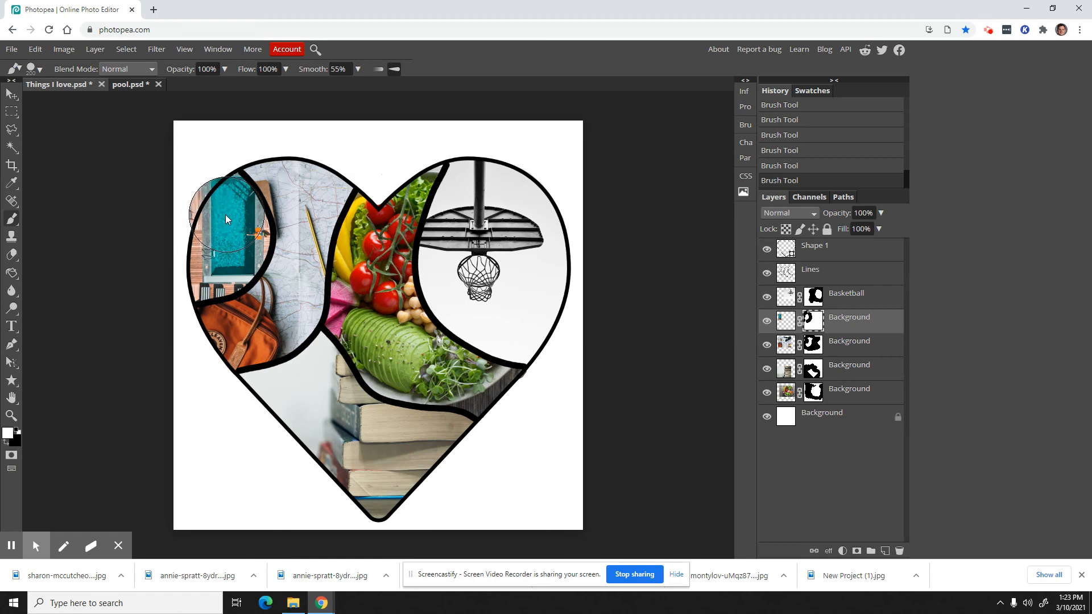
left_click(7, 443)
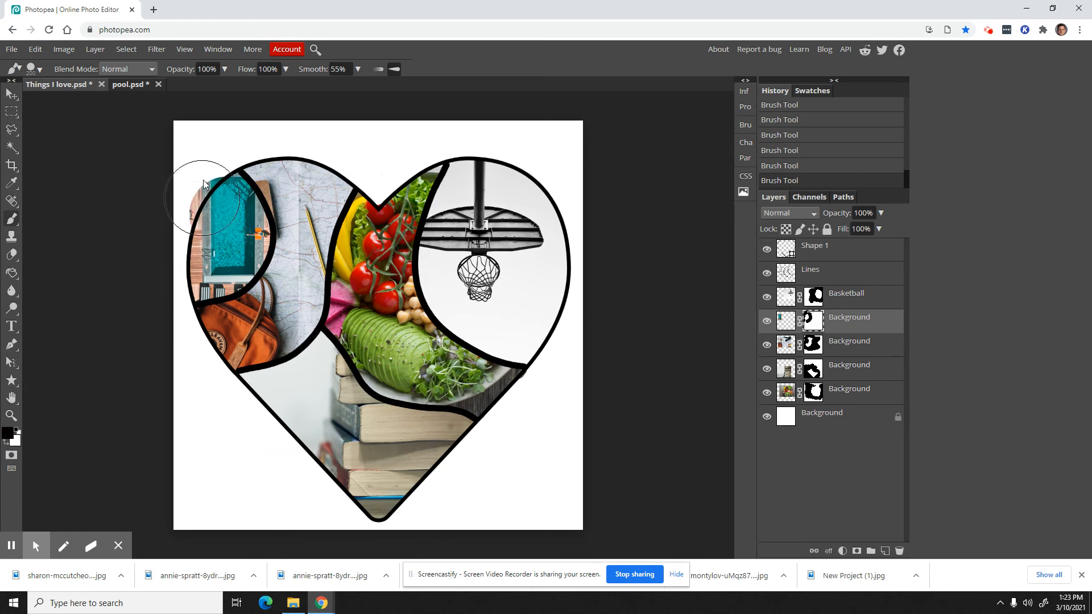
left_click(163, 203)
left_click(176, 178)
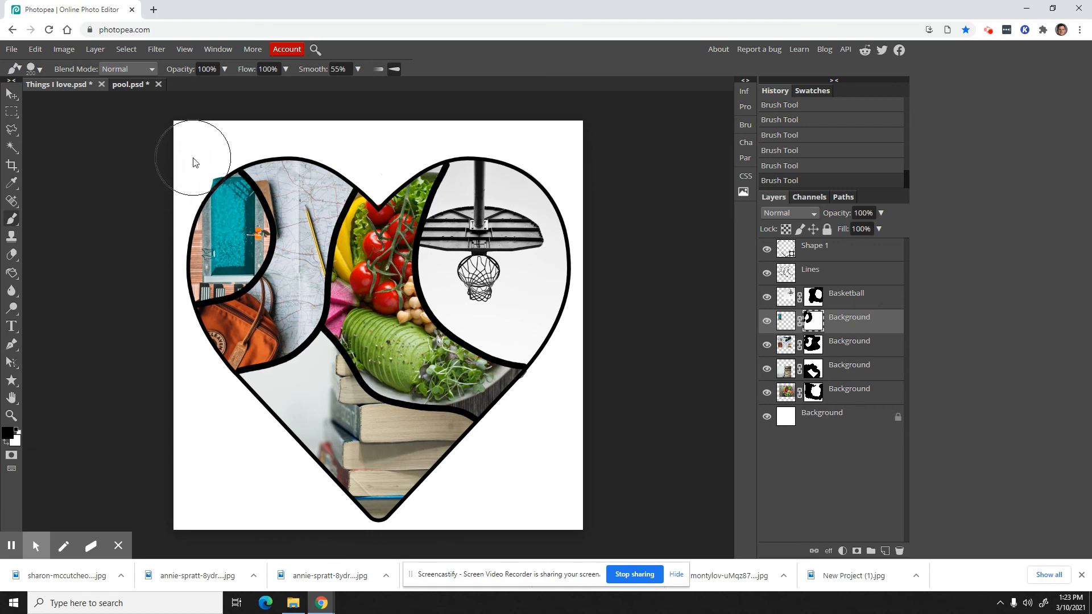
left_click(191, 161)
left_click(190, 159)
left_click(196, 155)
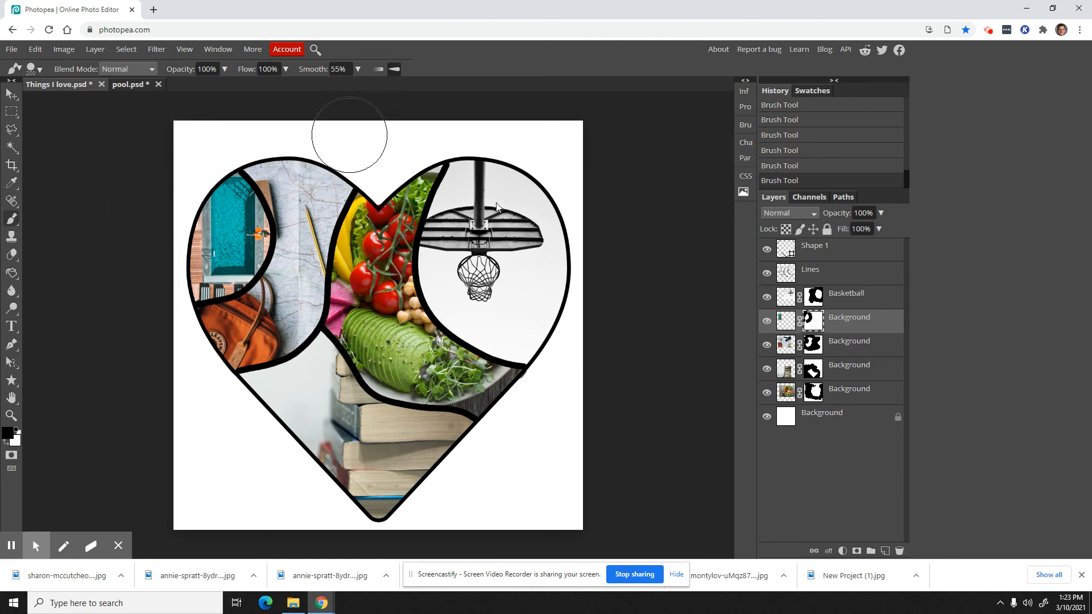
- Merge all layers from Shape 1 down to the white Background into one layer and nudge the merged artwork slightly with the Move tool
left_click(868, 252)
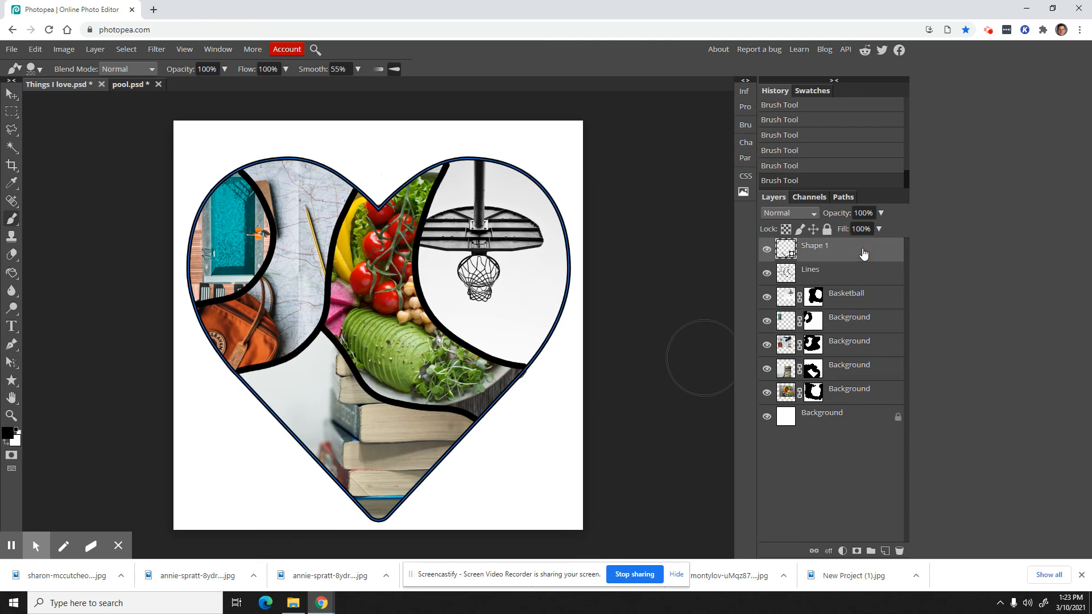
left_click(841, 280, "ctrl")
left_click(849, 303, "ctrl")
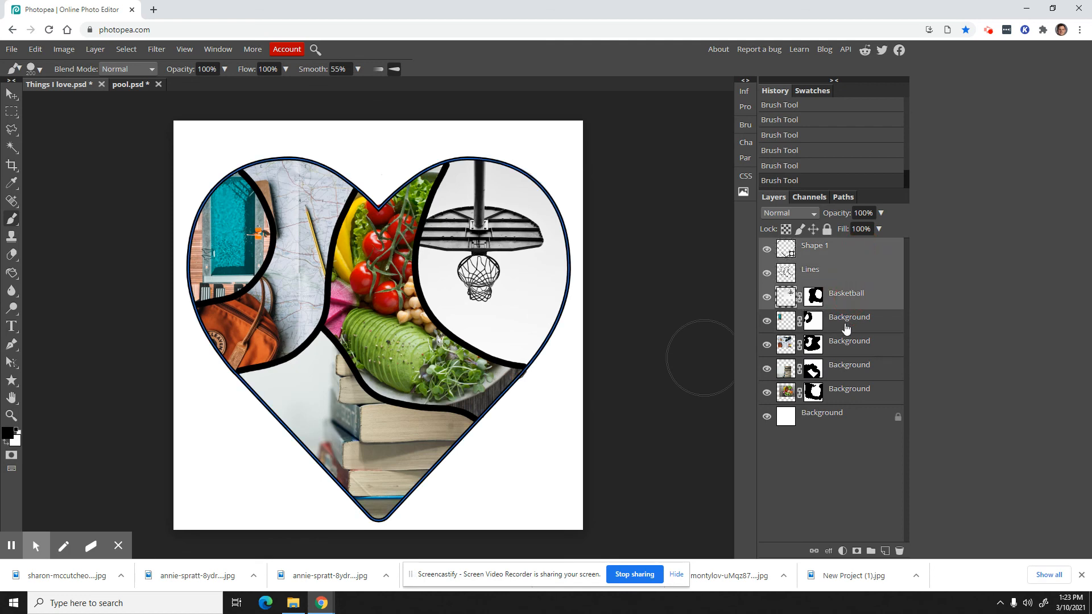
left_click(846, 327, "ctrl")
left_click(849, 347, "ctrl")
left_click(848, 387, "shift")
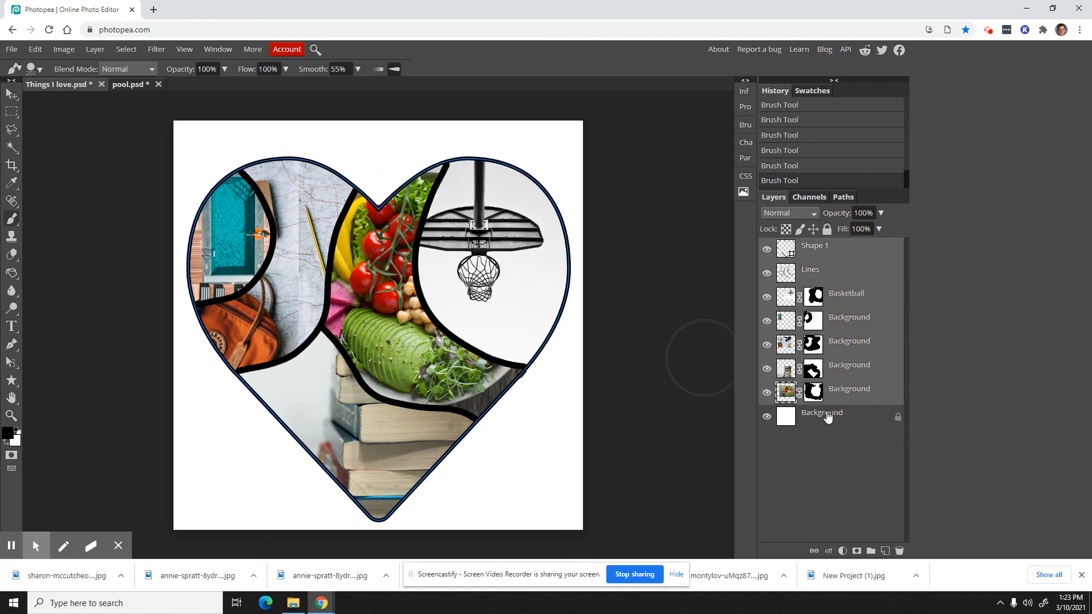
left_click(825, 420, "shift")
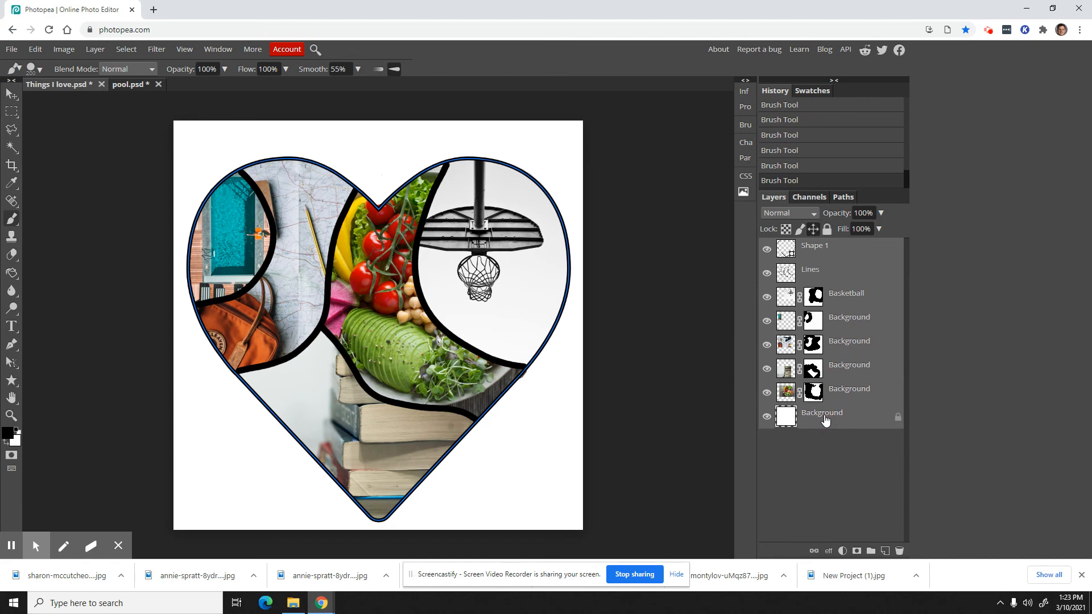
key("ctrl+e")
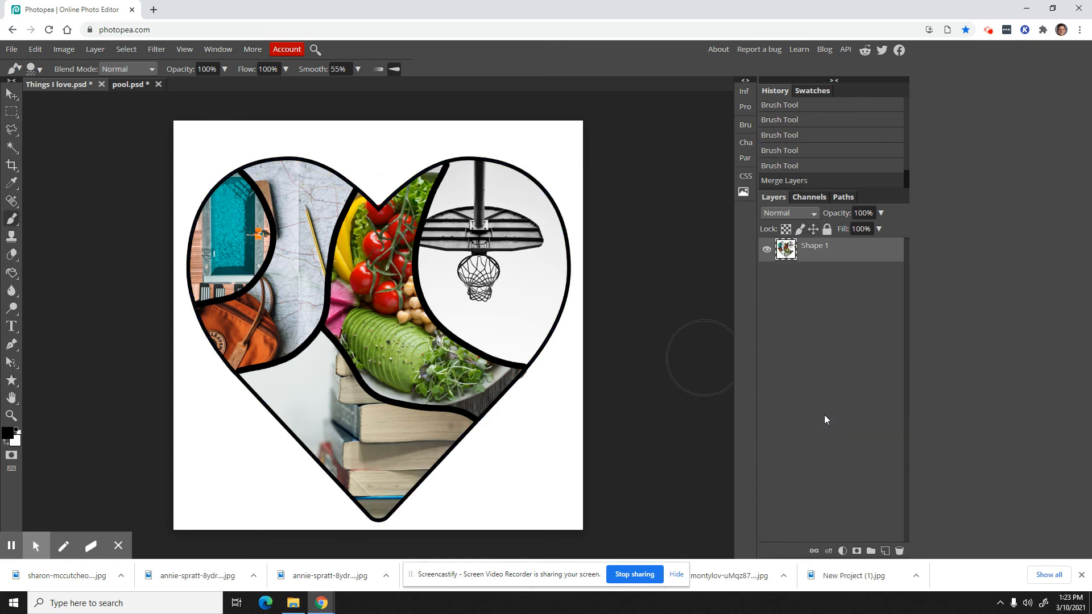
left_click(8, 99)
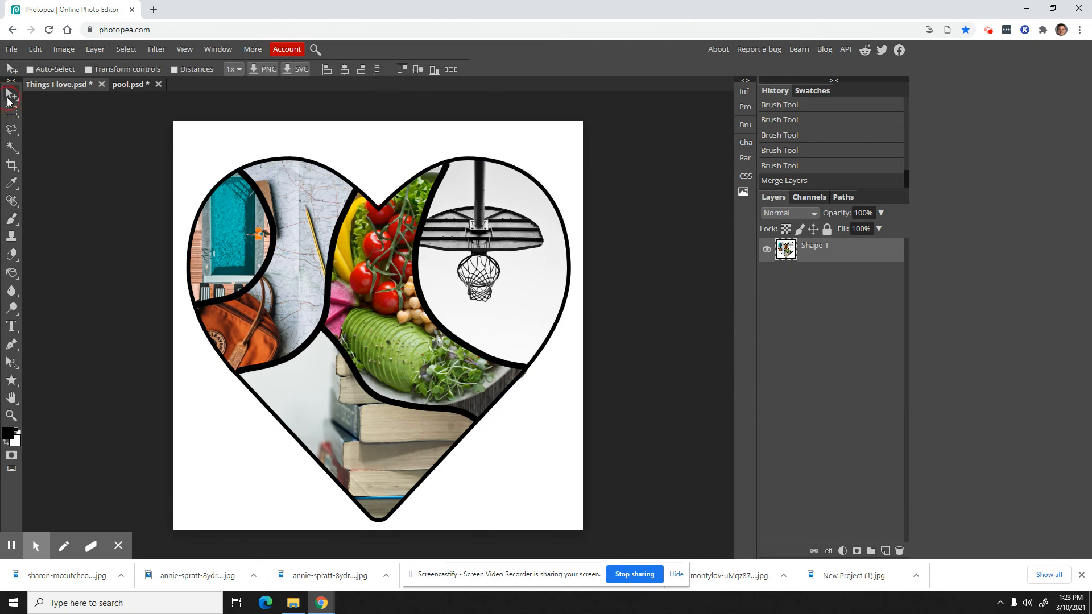
mouse_move(353, 313)
left_mouse_down()
mouse_move(430, 292)
mouse_move(412, 223)
mouse_move(534, 230)
mouse_move(533, 257)
mouse_move(527, 207)
mouse_move(361, 296)
mouse_move(343, 323)
mouse_move(418, 261)
mouse_move(472, 237)
mouse_move(418, 251)
mouse_move(343, 297)
mouse_move(343, 321)
mouse_move(353, 311)
left_mouse_up()
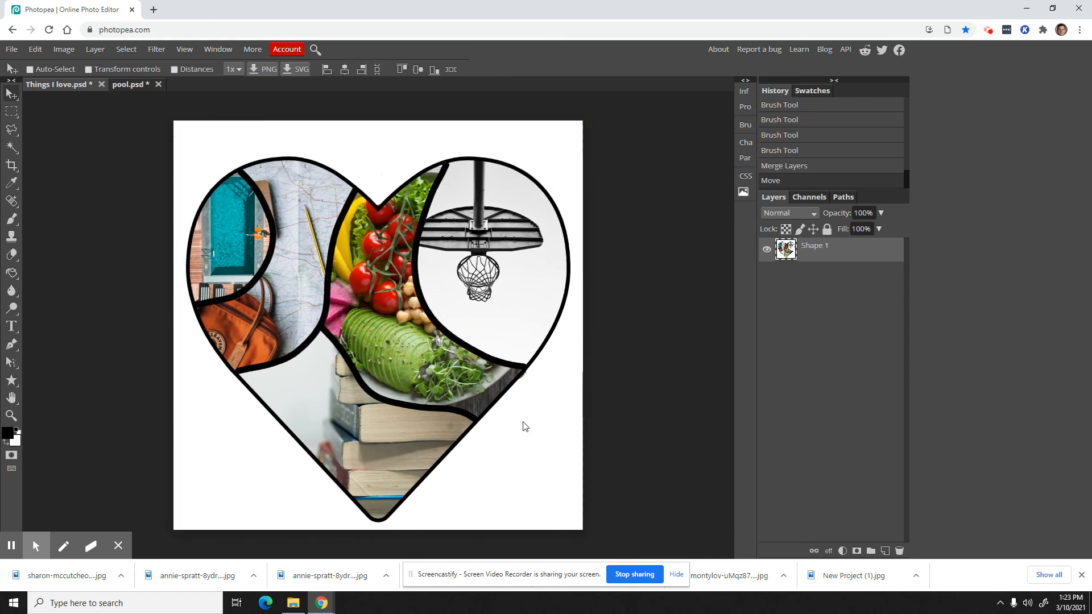